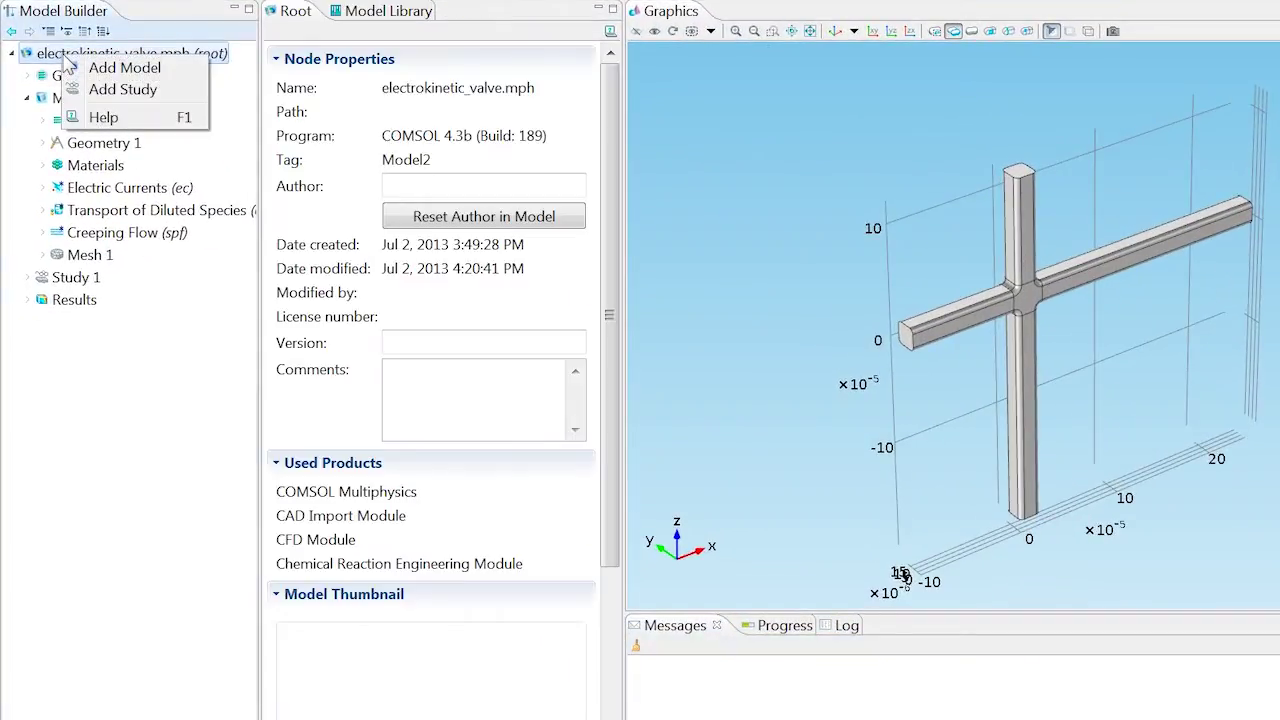
# Step: Add a new Study 2 containing a Stationary study step
pyautogui.click(100, 91)
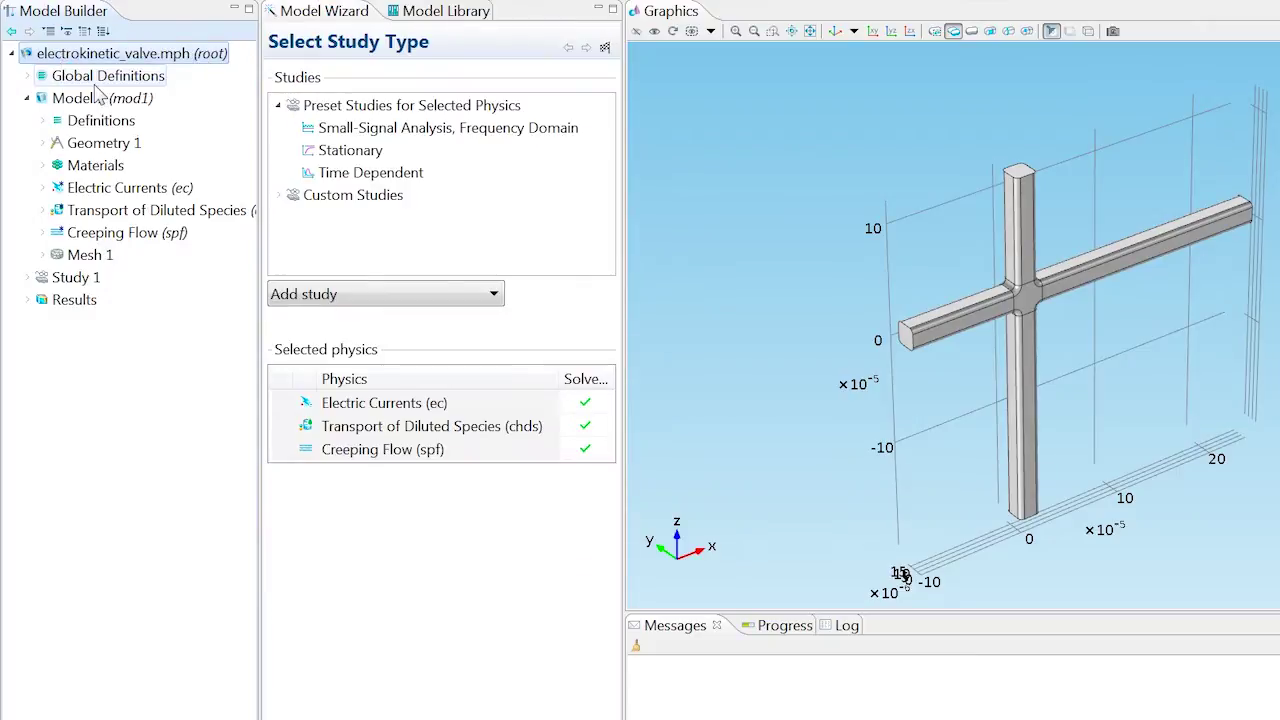
pyautogui.click(322, 158)
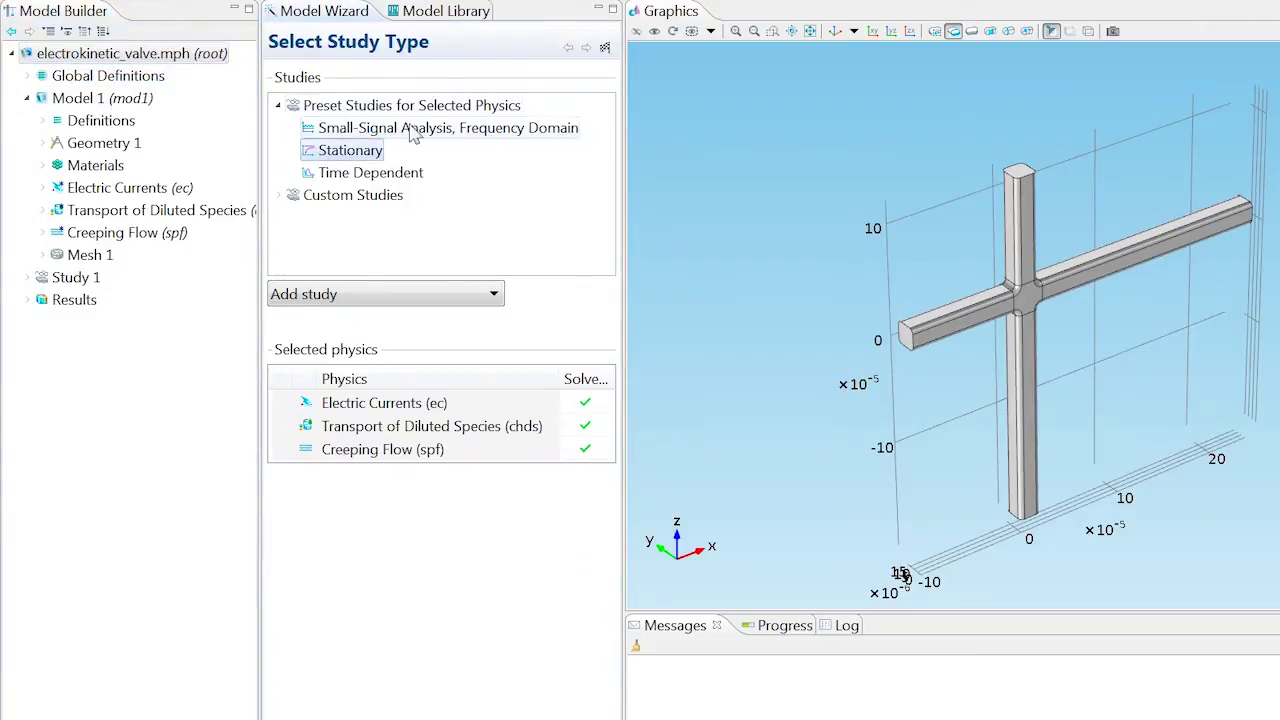
pyautogui.click(604, 47)
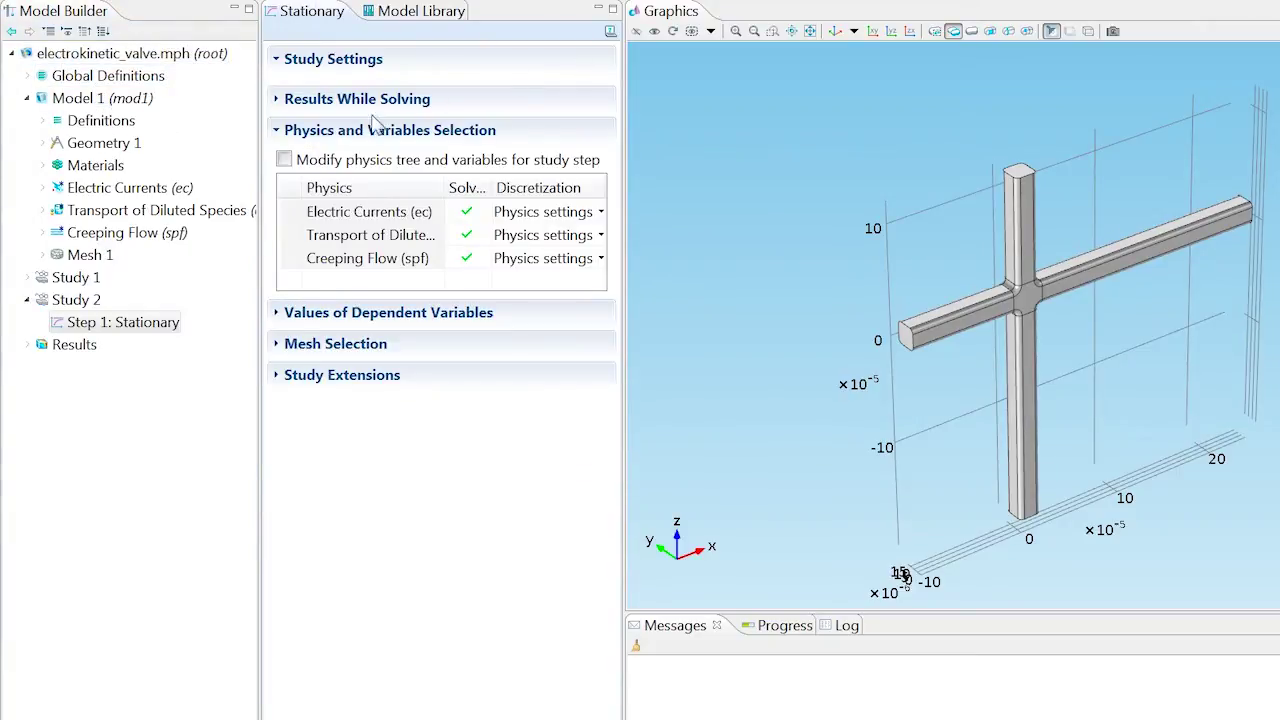
# Step: Set the Transport of Diluted Species convection velocity field to User defined (zero)
pyautogui.click(43, 210)
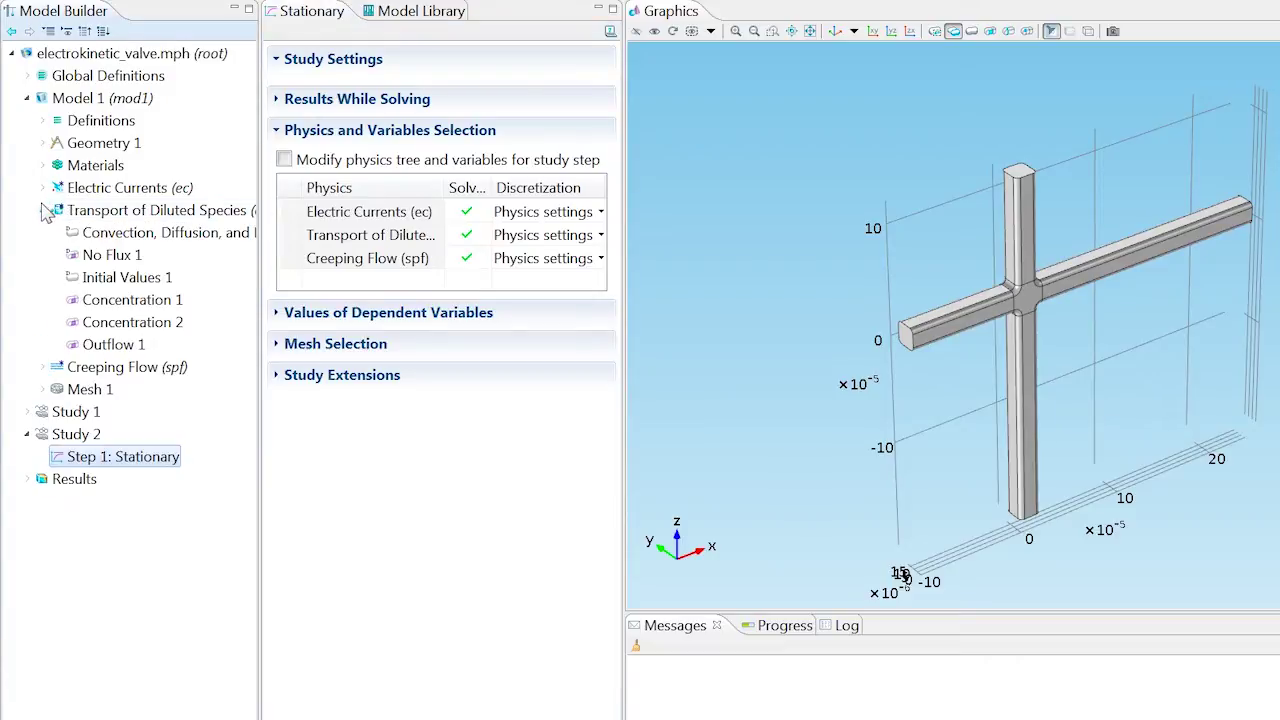
pyautogui.click(96, 232)
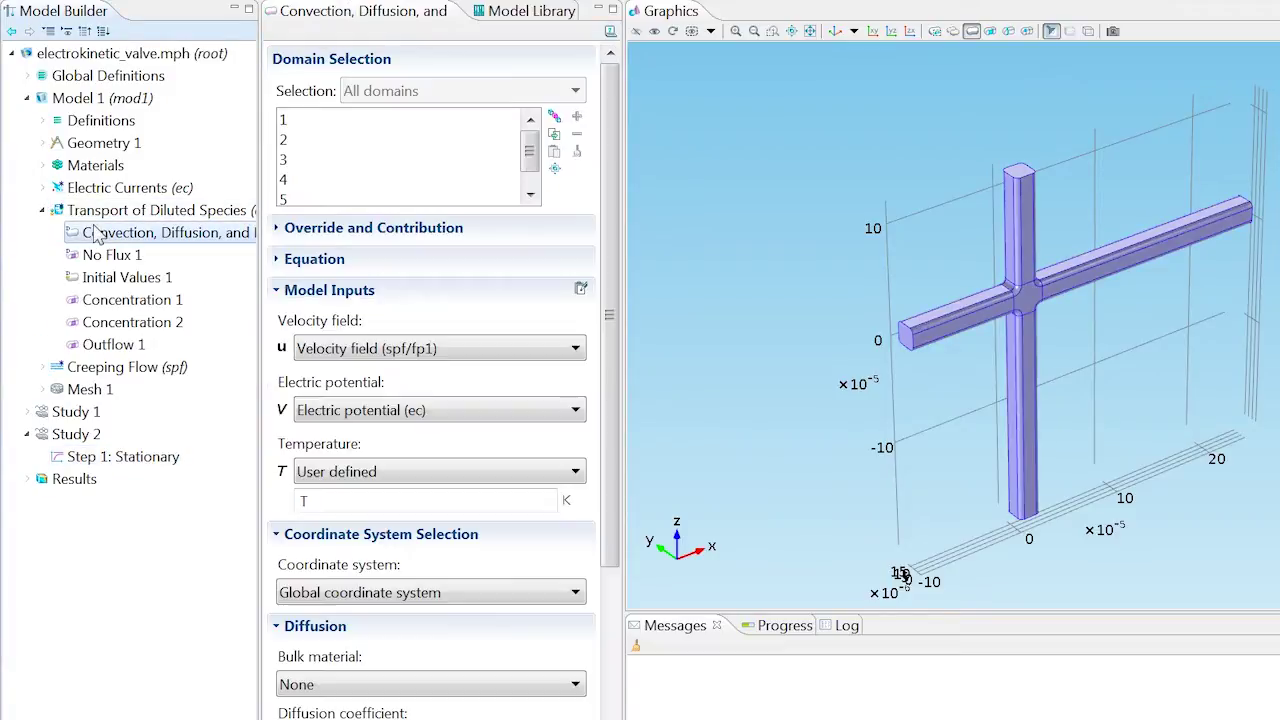
pyautogui.click(338, 350)
pyautogui.click(345, 393)
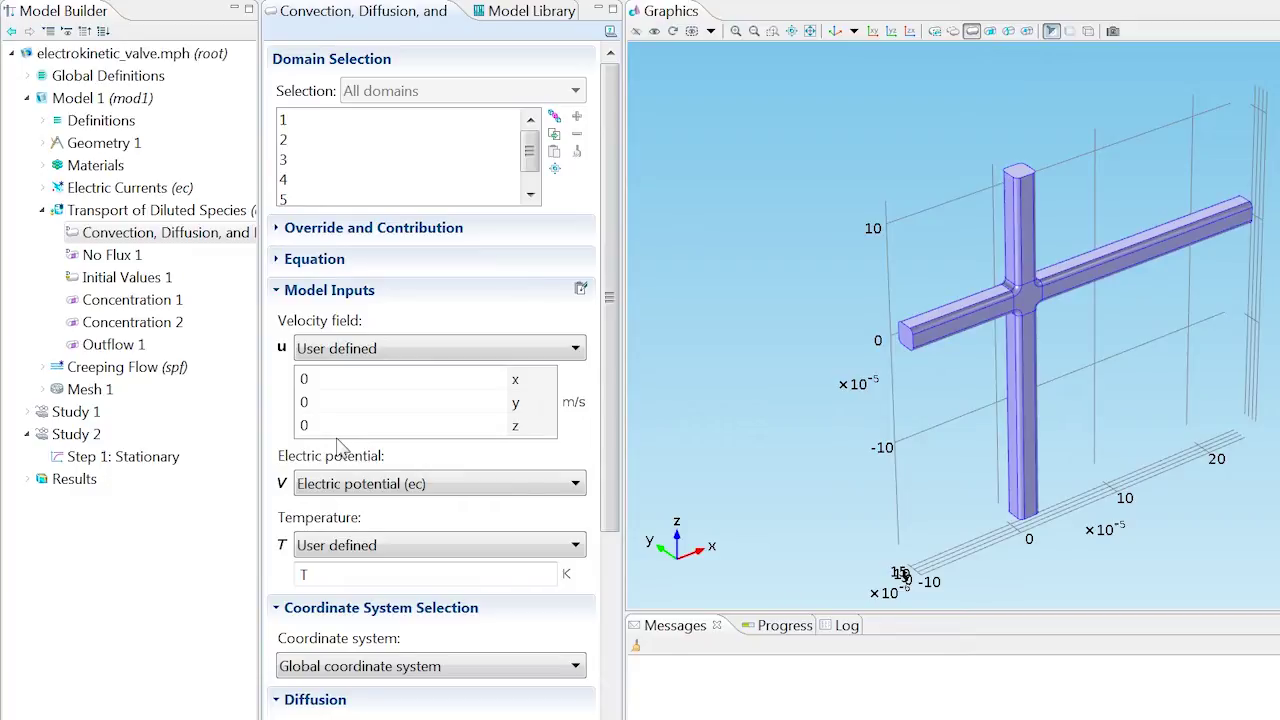
# Step: Add Flux 1 on boundaries 1, 21, 26 and 54 with species c inward flux -chds.nmflux_c
pyautogui.click(186, 212)
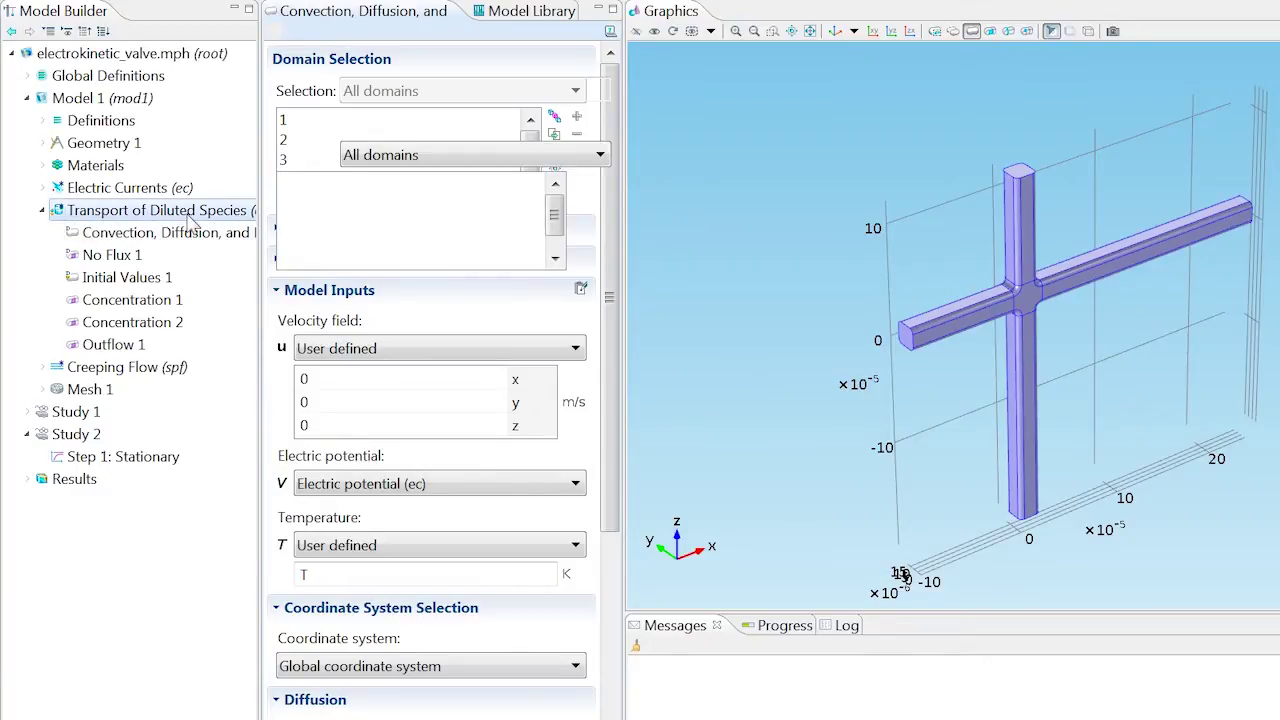
pyautogui.rightClick(188, 216)
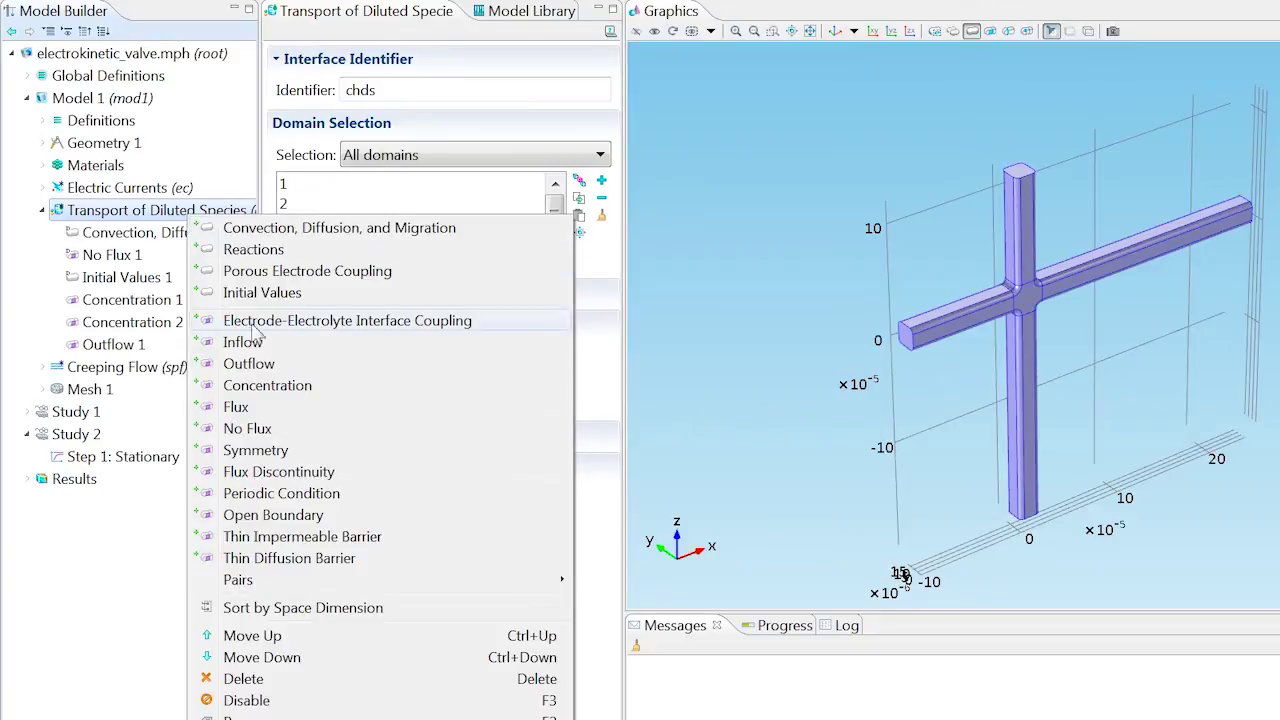
pyautogui.click(236, 407)
pyautogui.click(577, 152)
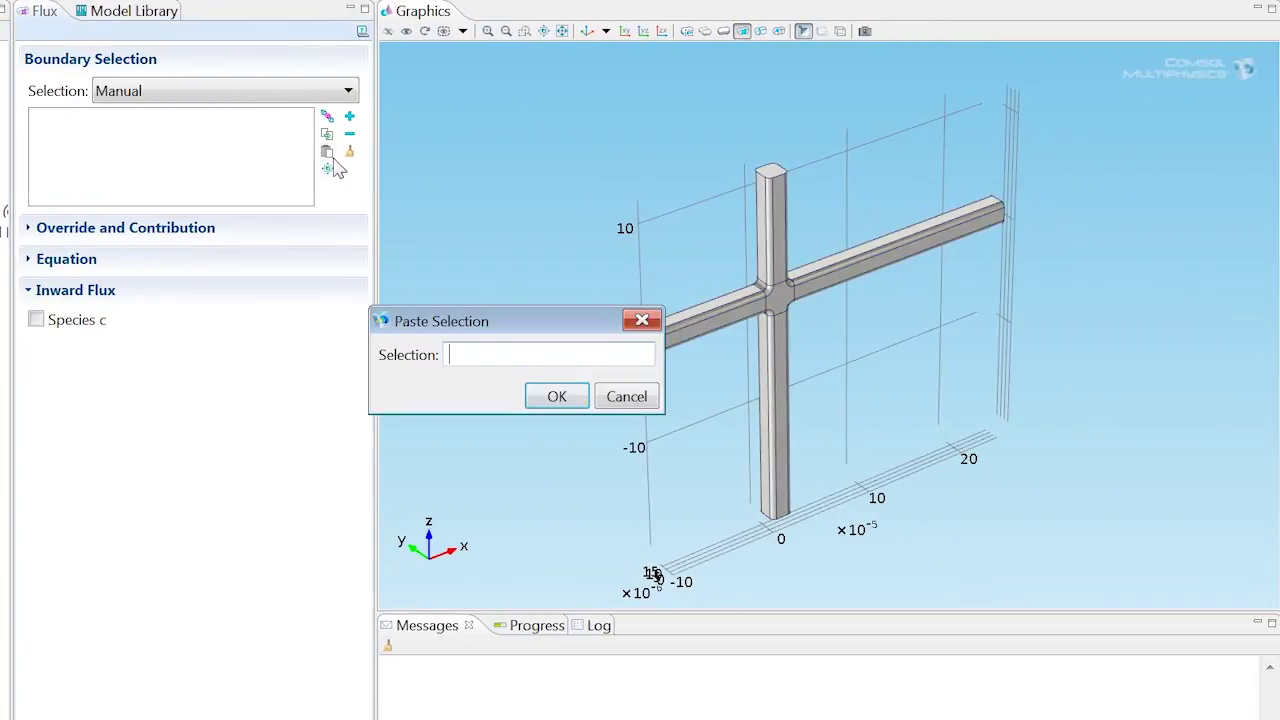
pyautogui.write('1 21 26 54')
pyautogui.click(557, 396)
pyautogui.click(50, 326)
pyautogui.doubleClick(89, 380)
pyautogui.write('-chds.nmflux_c')
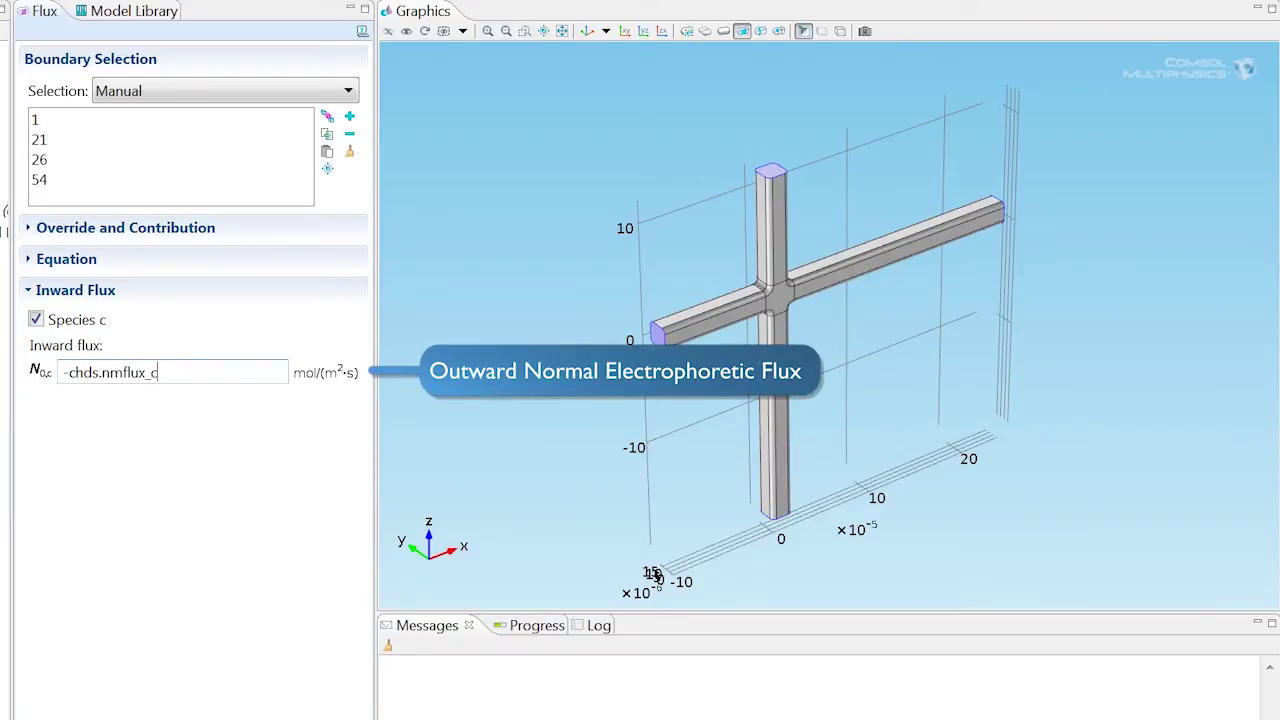
# Step: Add Electric Insulation on the channel end faces, boundaries 1 and 54
pyautogui.click(42, 190)
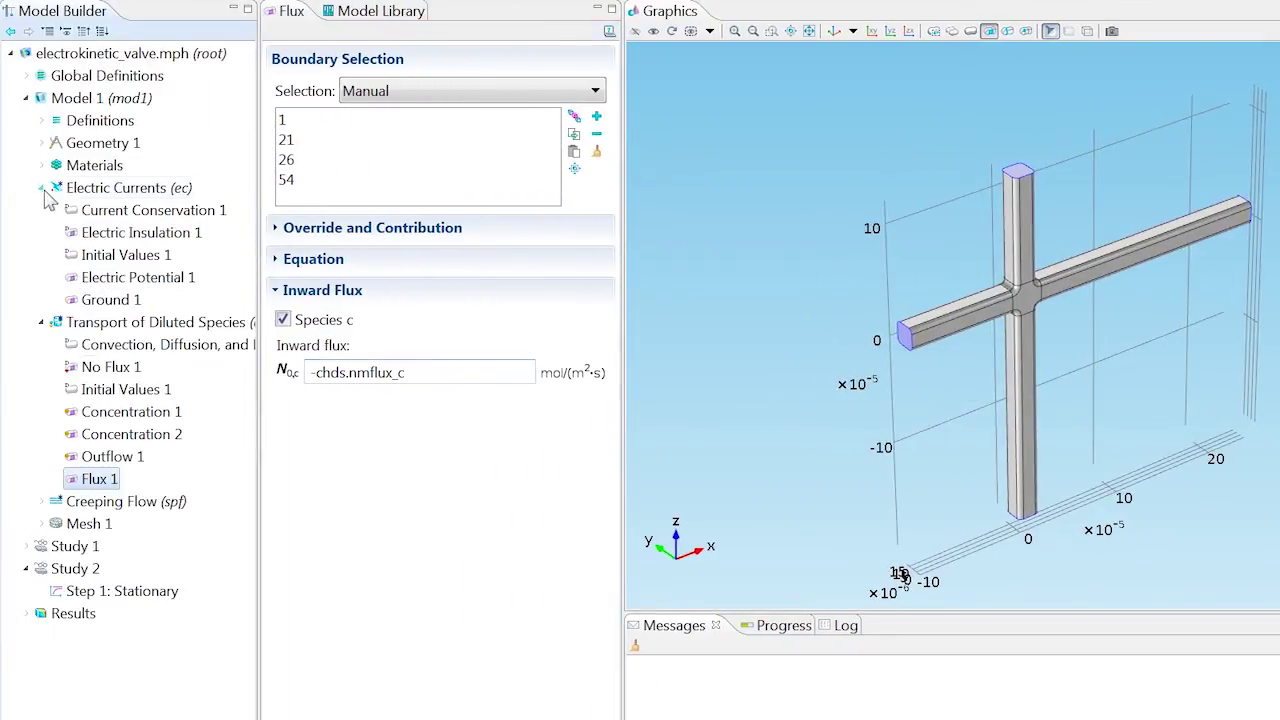
pyautogui.click(67, 189)
pyautogui.rightClick(67, 189)
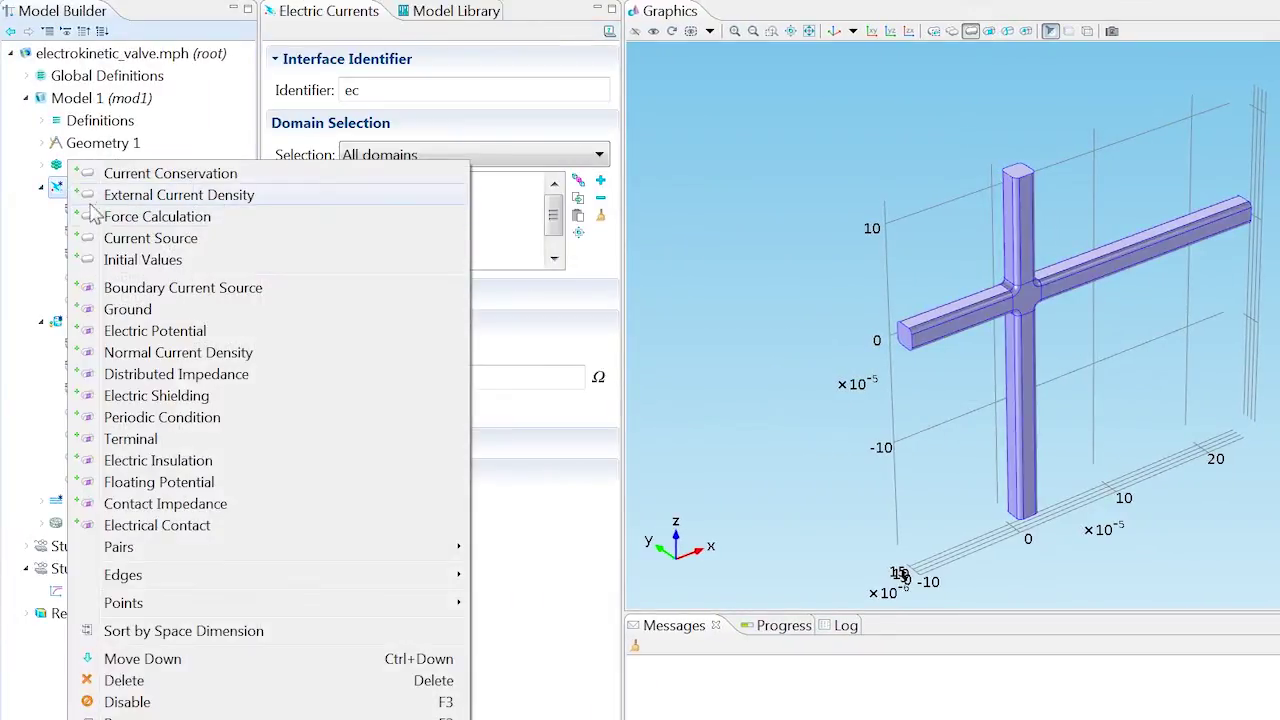
pyautogui.click(140, 460)
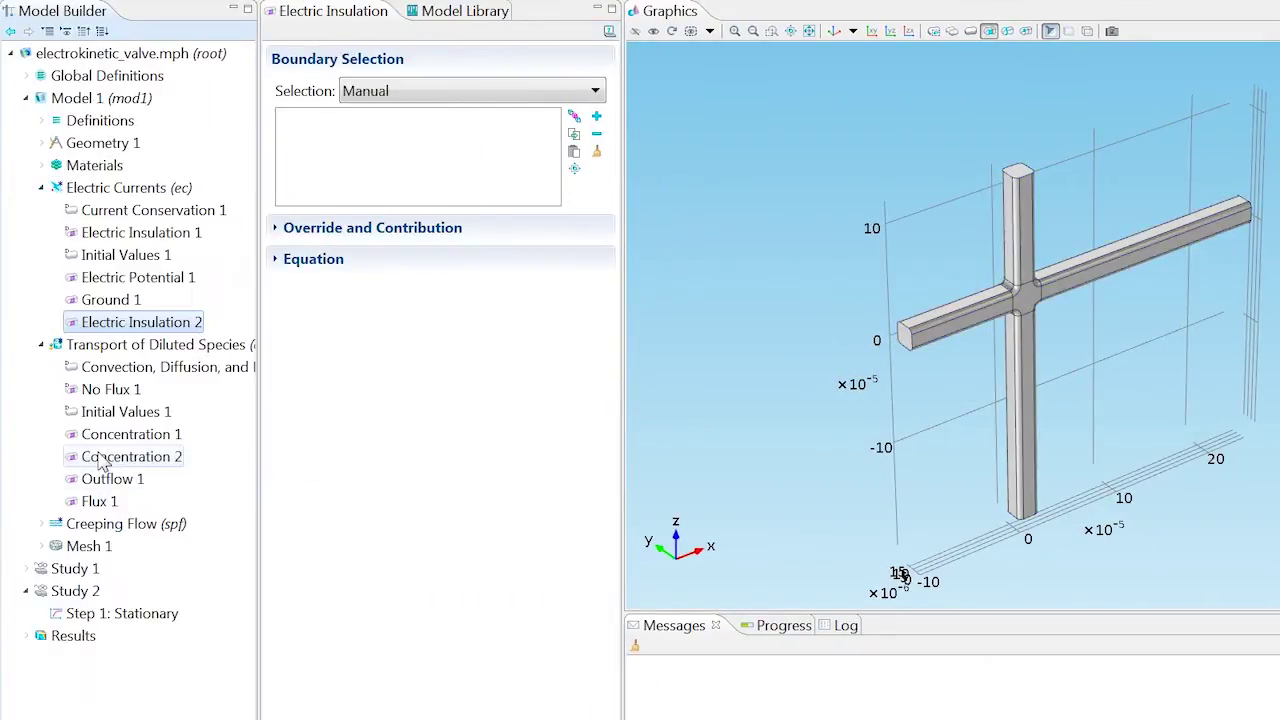
pyautogui.click(905, 337)
pyautogui.moveTo(905, 337); pyautogui.dragTo(1157, 311)
pyautogui.click(1188, 232)
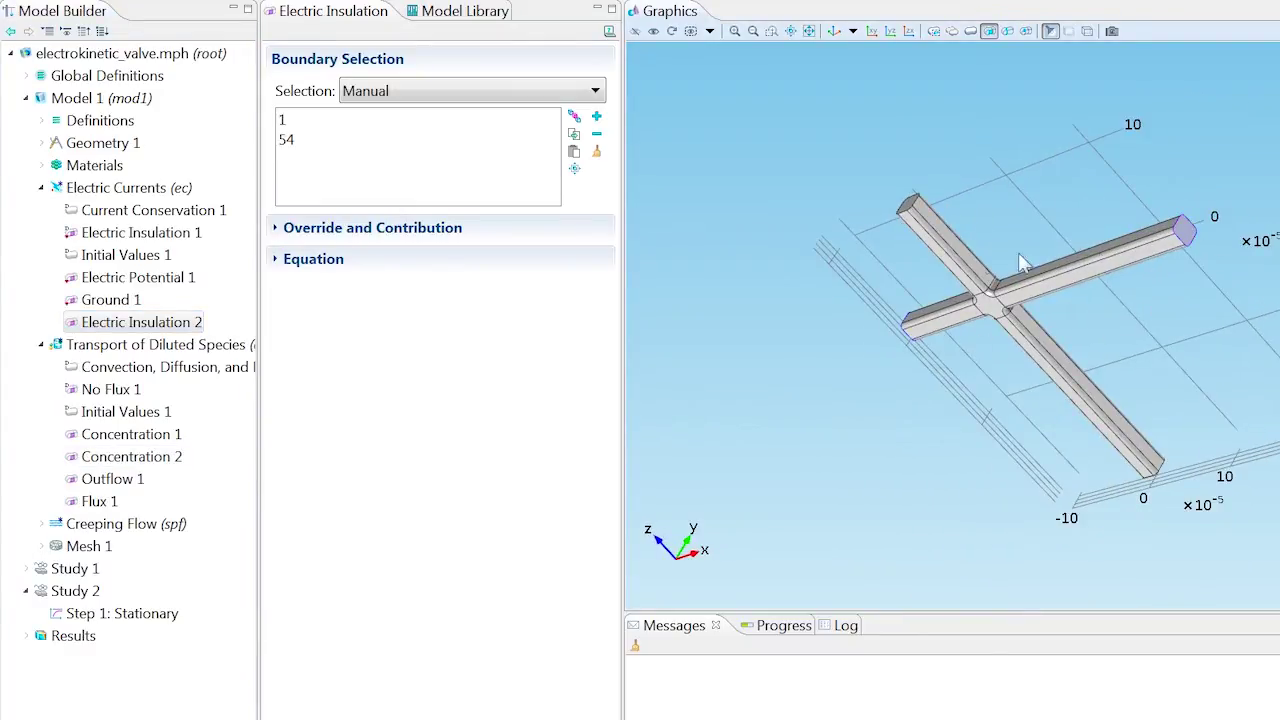
# Step: Add a second Electric Potential holding boundary 21 at 0 V
pyautogui.rightClick(188, 189)
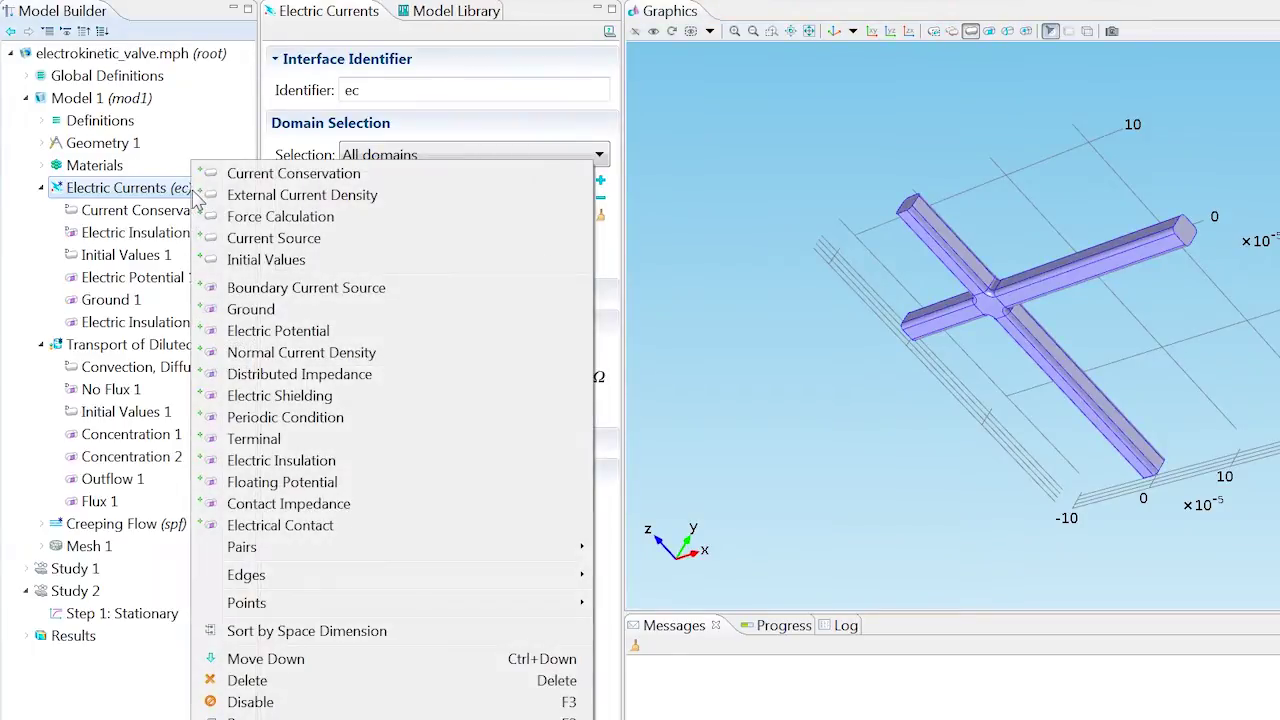
pyautogui.click(283, 331)
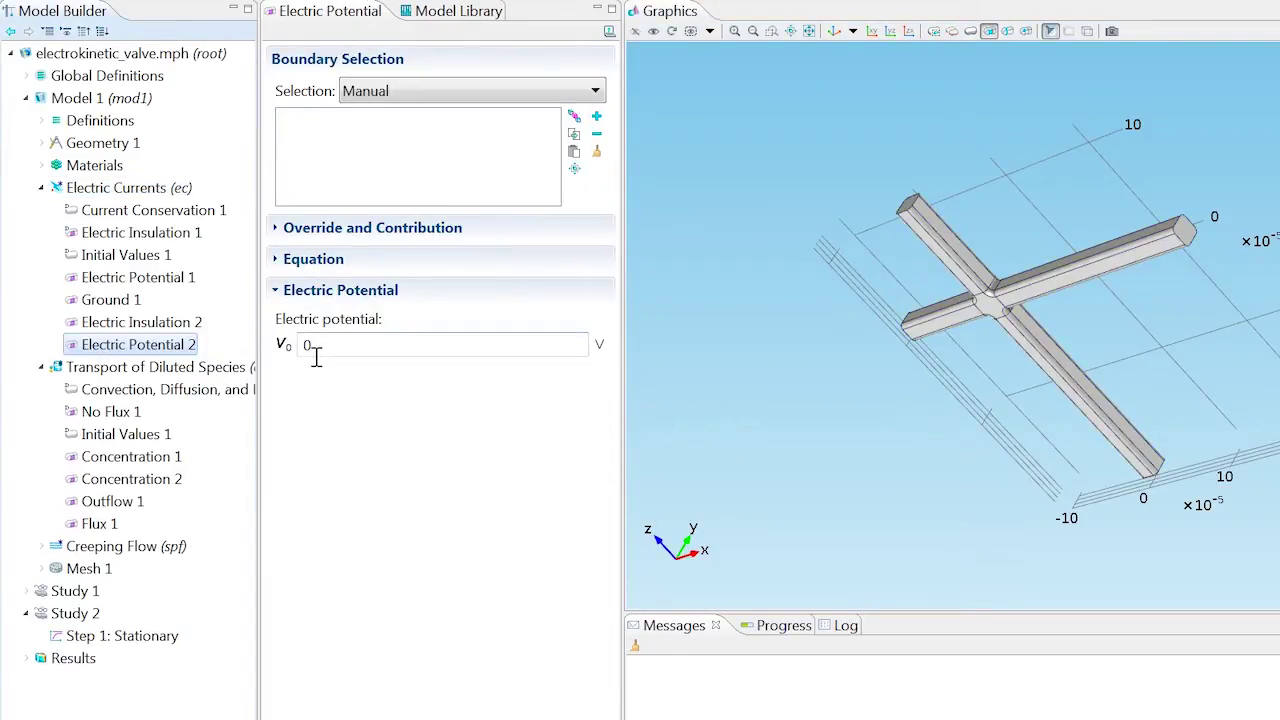
pyautogui.moveTo(903, 357); pyautogui.dragTo(1150, 505)
pyautogui.click(1135, 495)
# Step: Add a third Electric Potential applying -3.2 V on boundary 26
pyautogui.rightClick(175, 192)
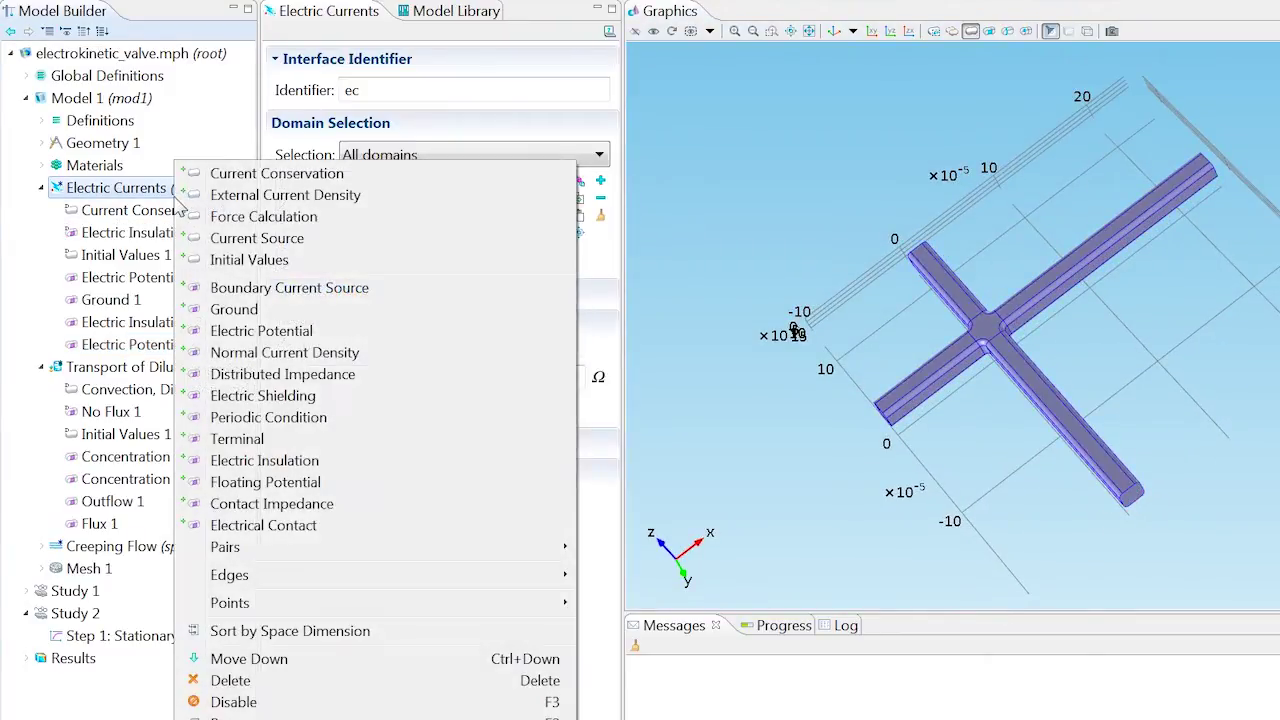
pyautogui.click(238, 331)
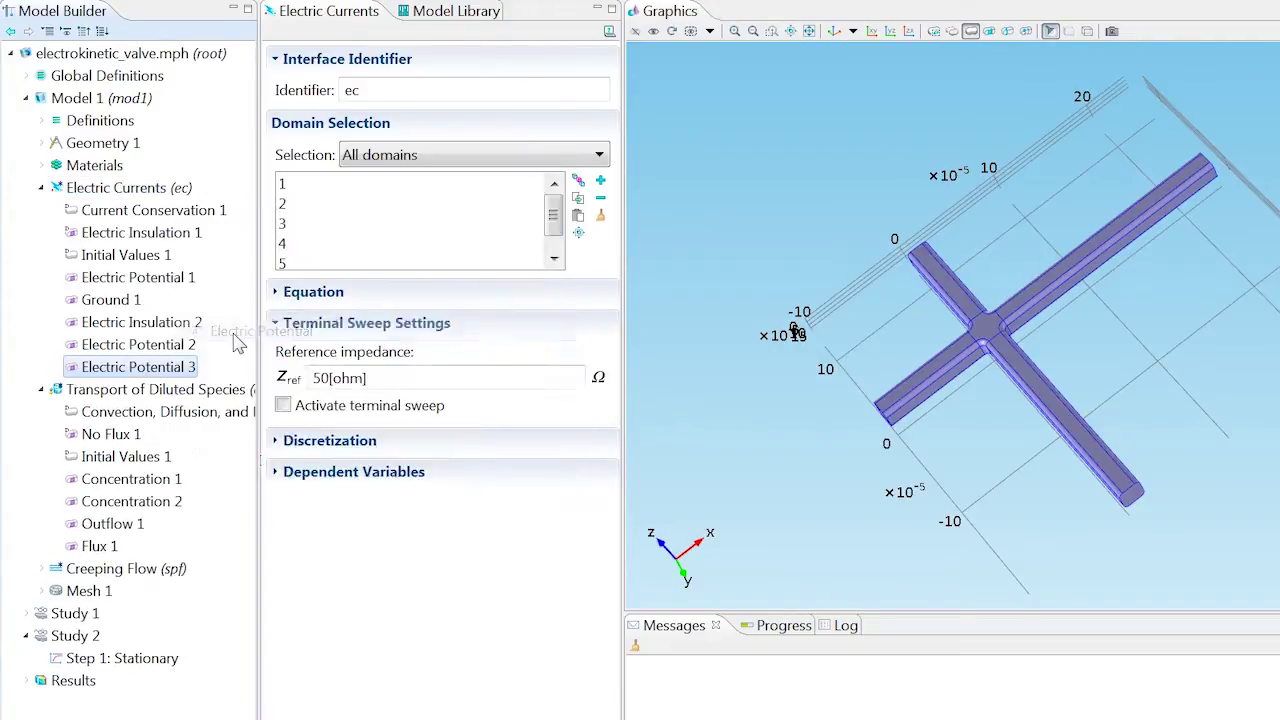
pyautogui.doubleClick(300, 345)
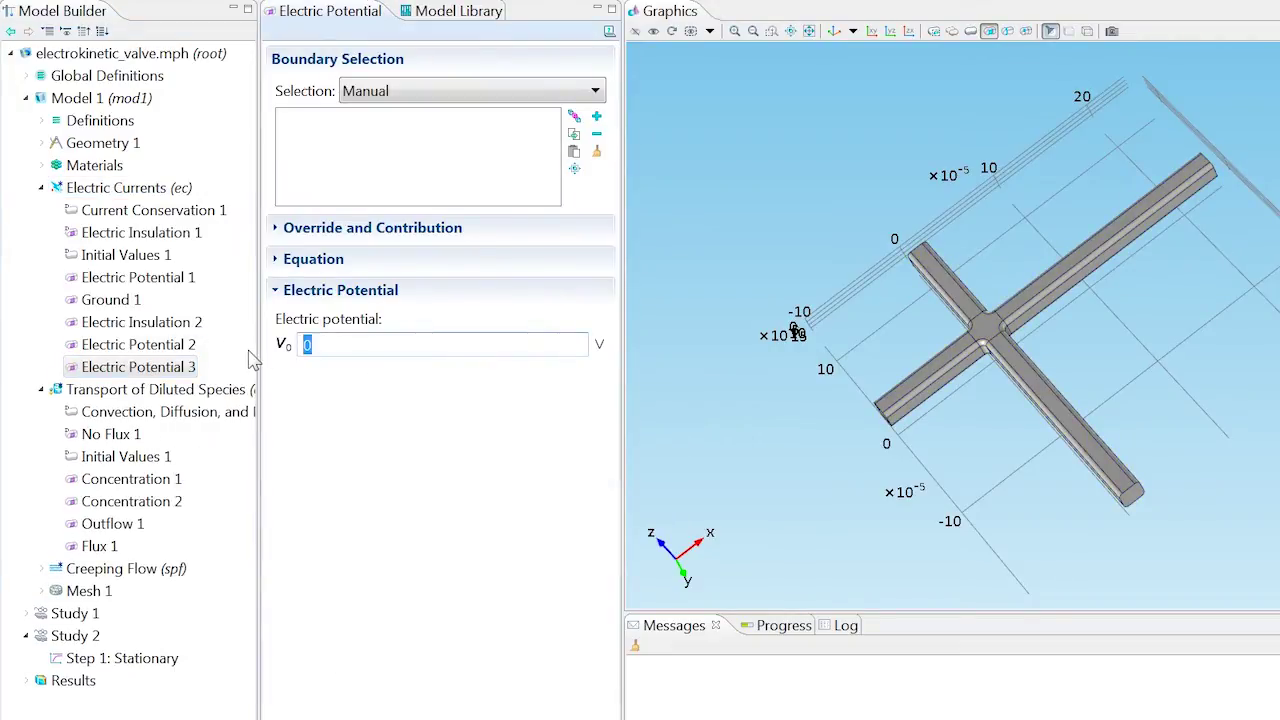
pyautogui.write('-3.2')
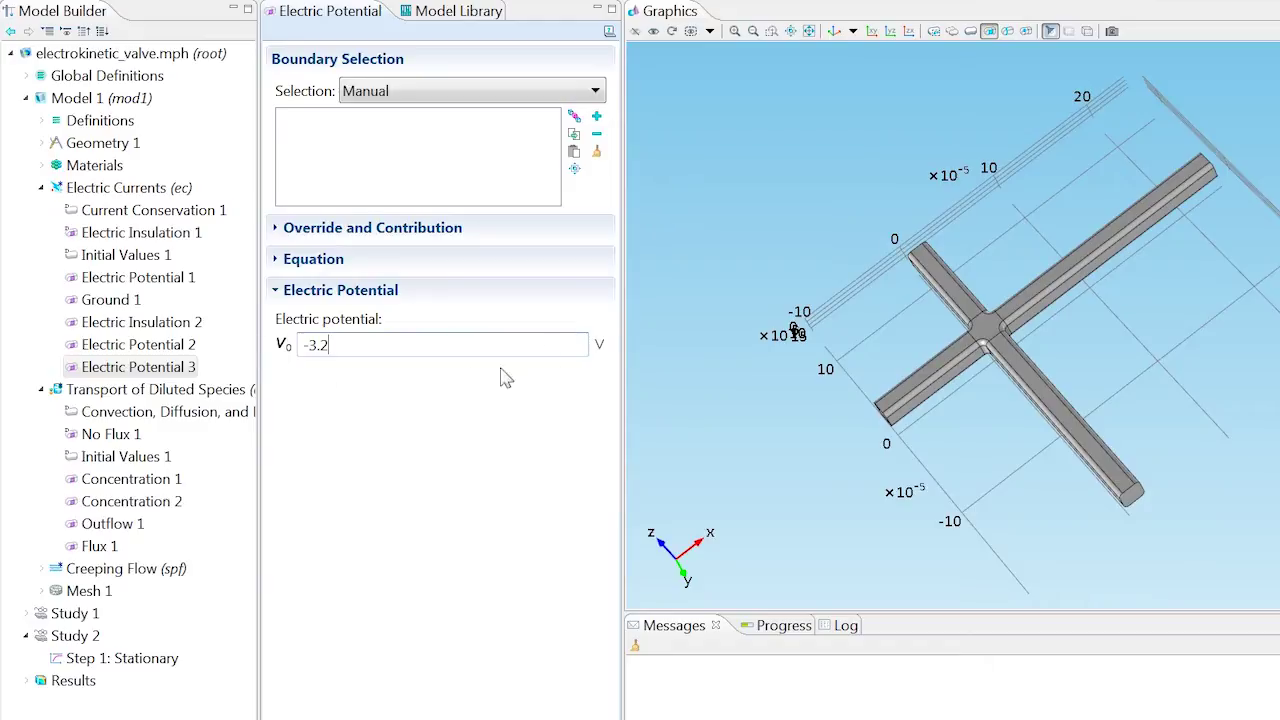
pyautogui.moveTo(897, 318); pyautogui.dragTo(1048, 374)
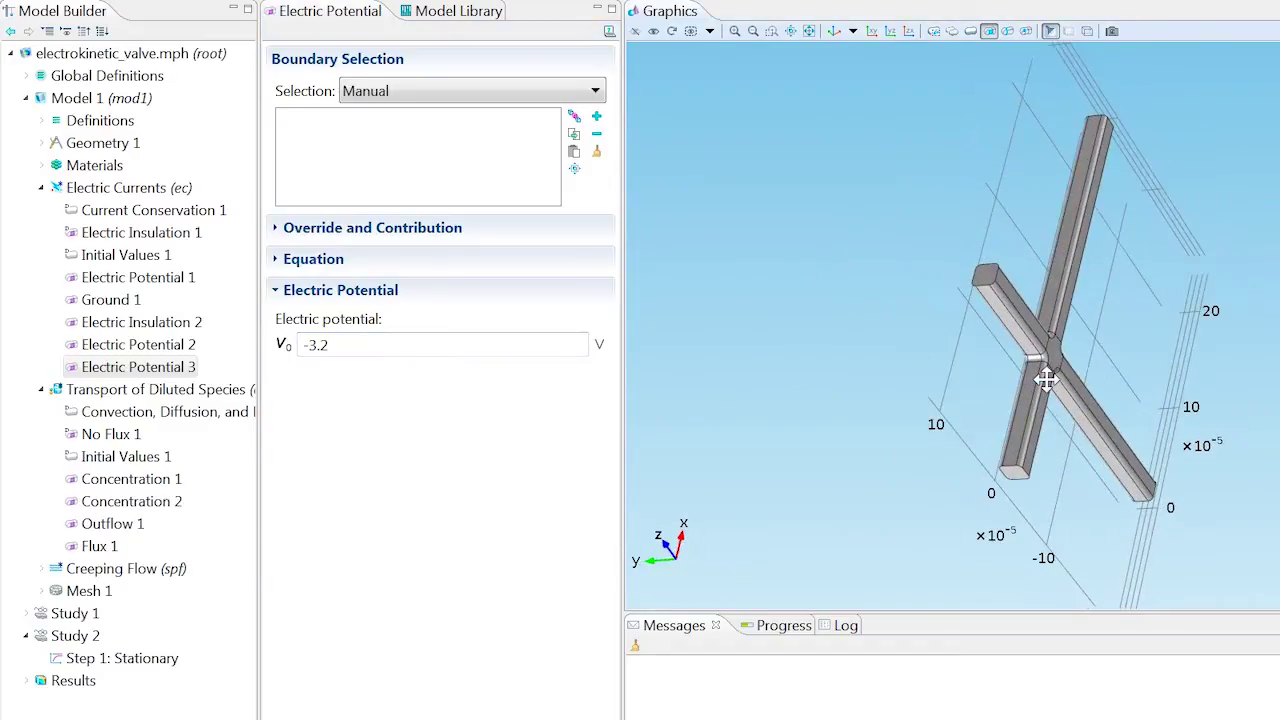
pyautogui.click(982, 287)
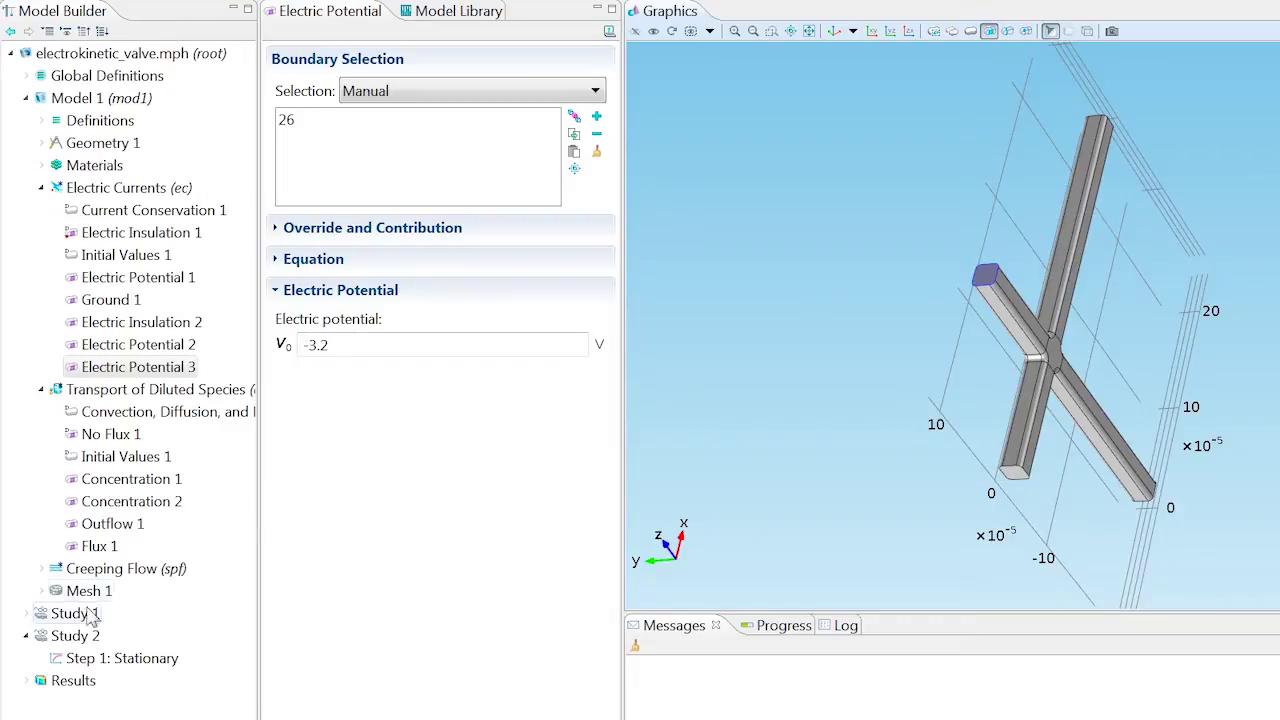
# Step: Exclude Creeping Flow and Transport of Diluted Species from Study 2's Stationary step
pyautogui.click(100, 660)
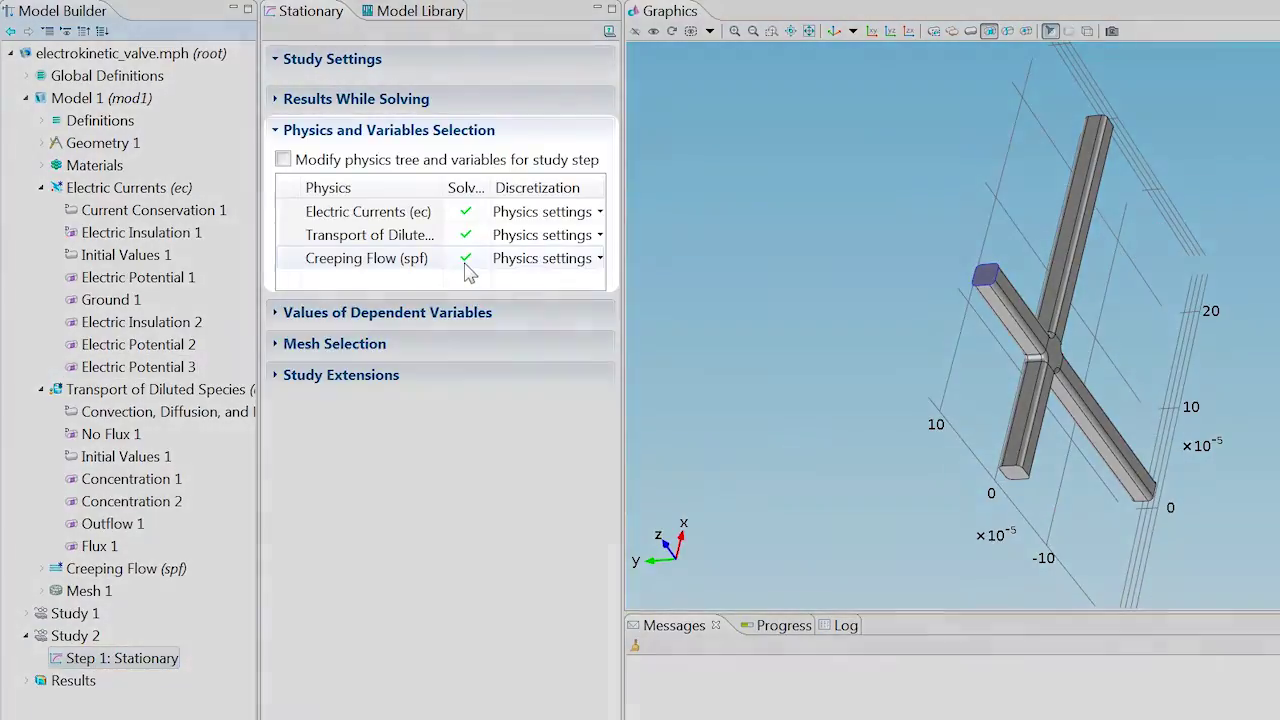
pyautogui.click(465, 262)
pyautogui.click(466, 238)
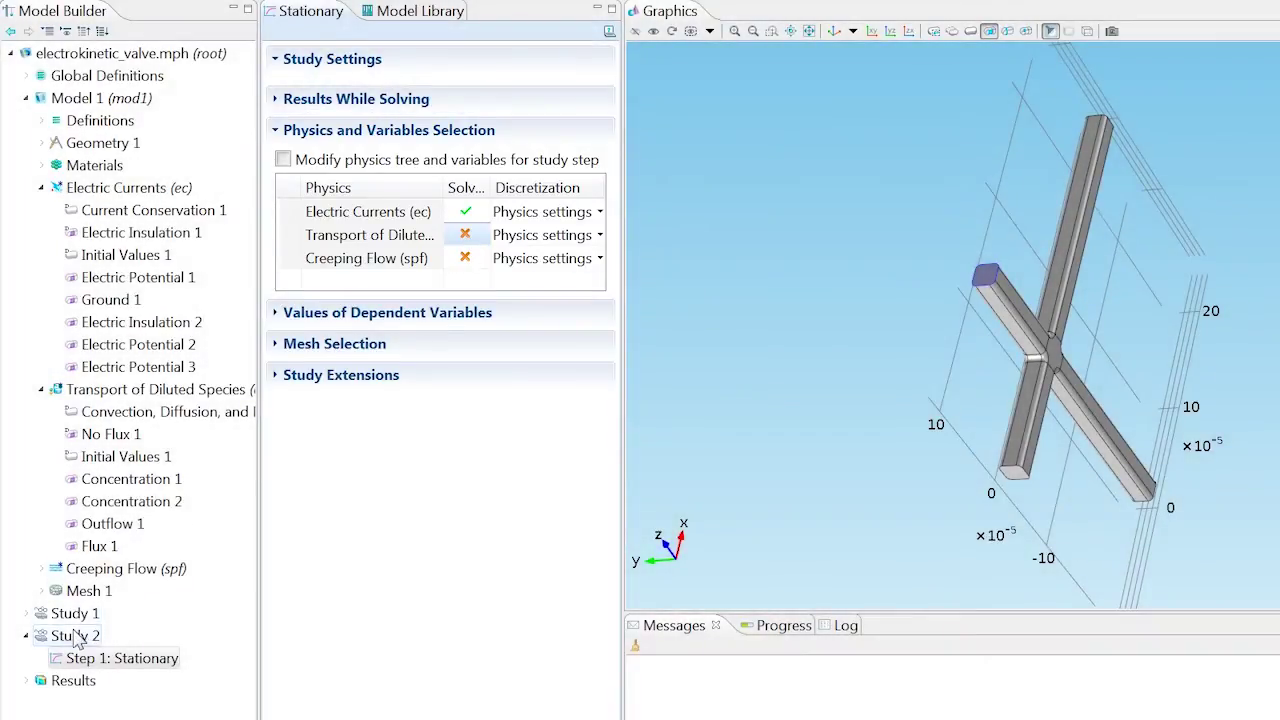
# Step: Add a Time Dependent step with times range(0,0.06,0.6), solving only Transport of Diluted Species
pyautogui.rightClick(76, 637)
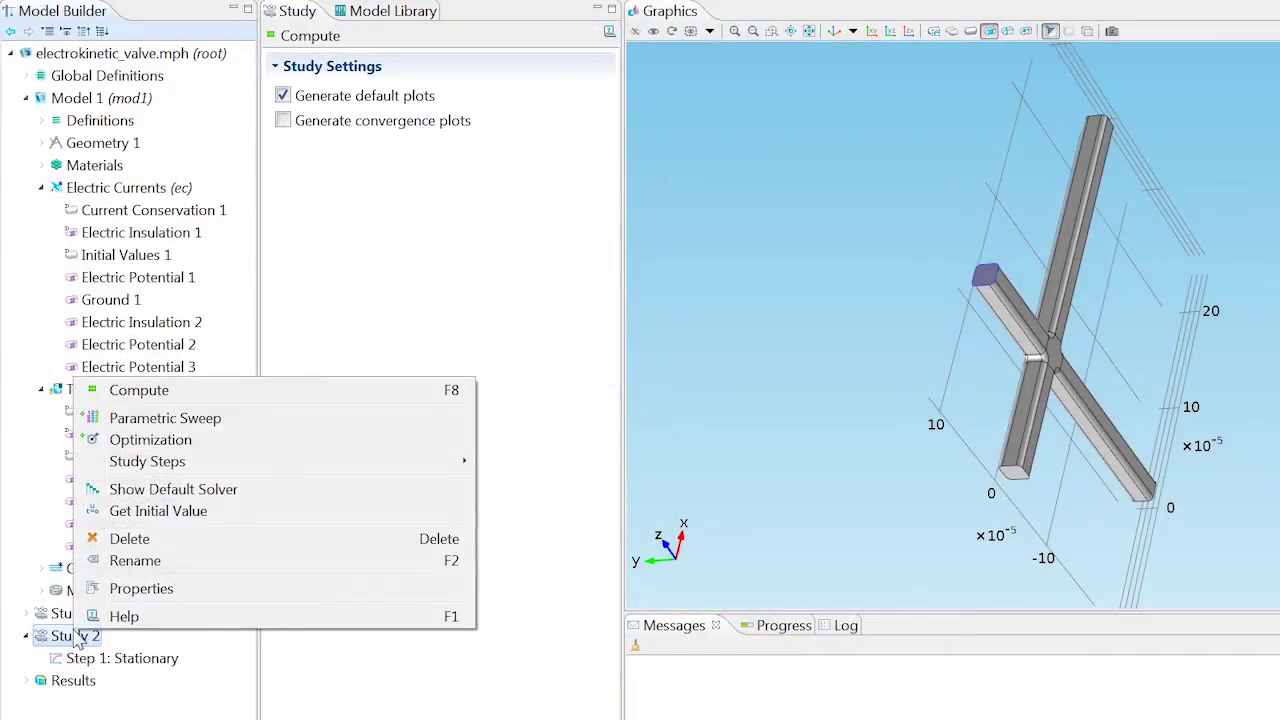
pyautogui.moveTo(234, 464)
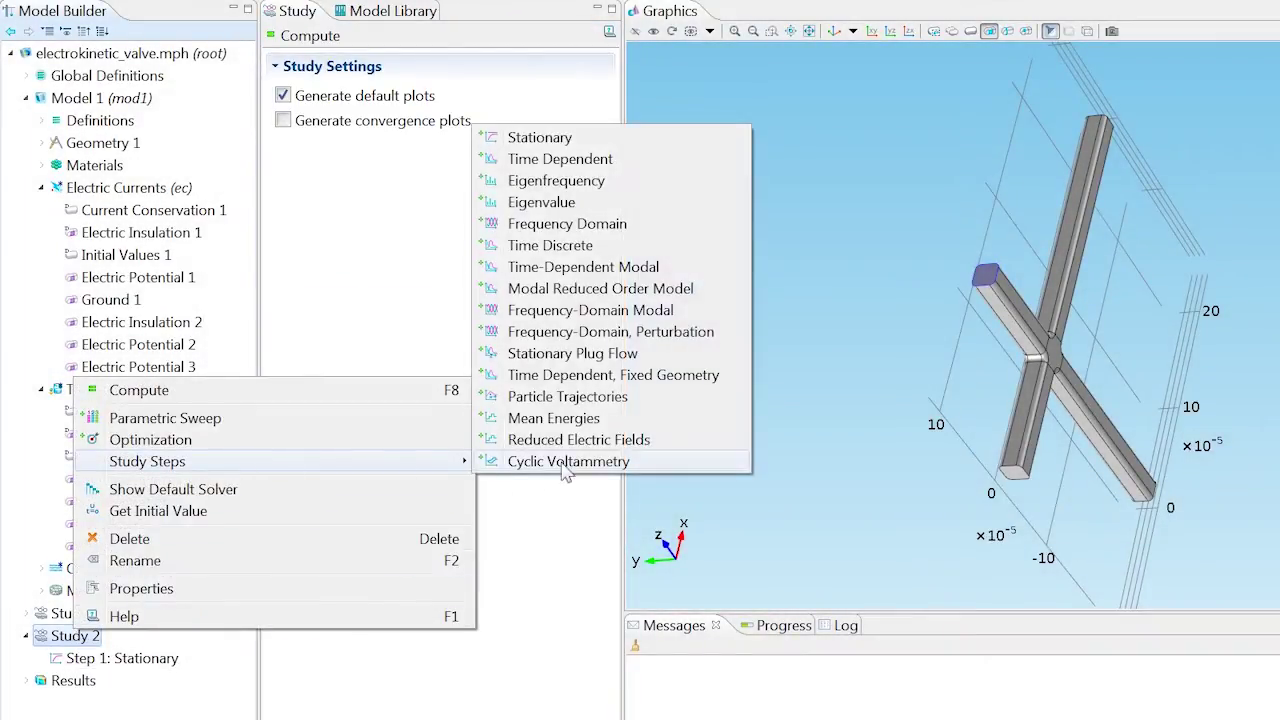
pyautogui.click(580, 160)
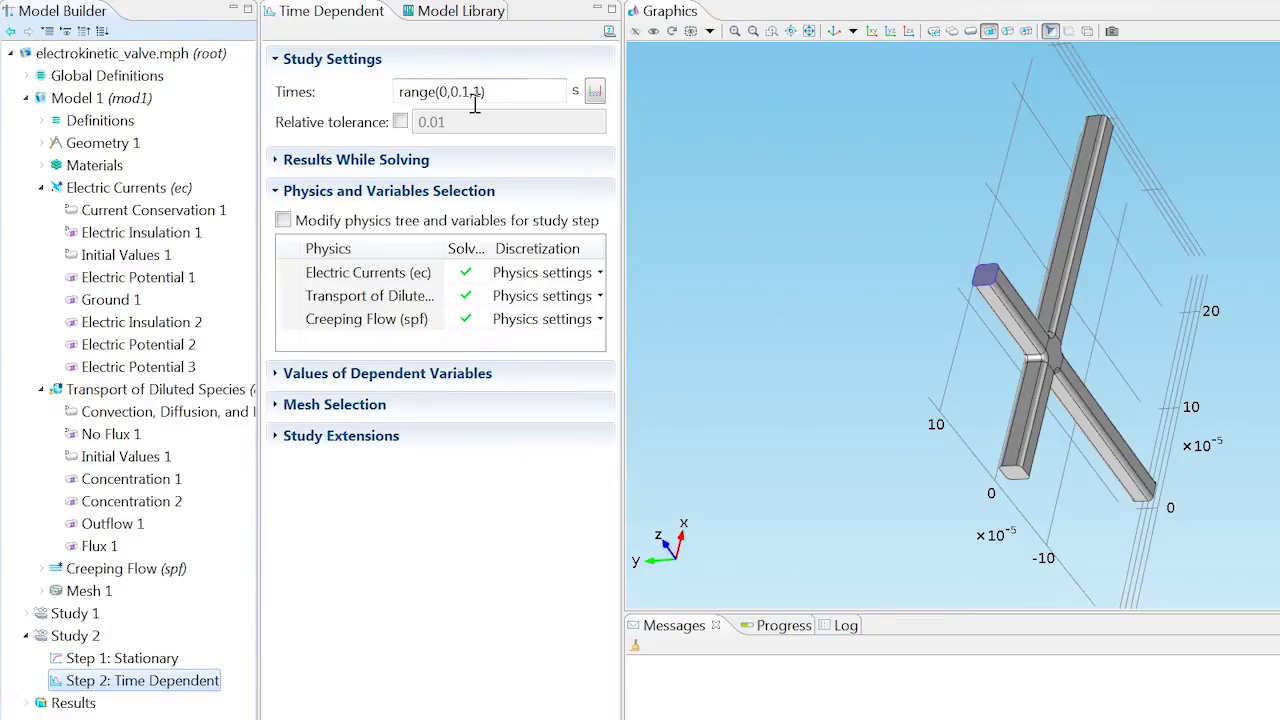
pyautogui.click(478, 97)
pyautogui.press('Left')
pyautogui.press('Left')
pyautogui.press('BackSpace')
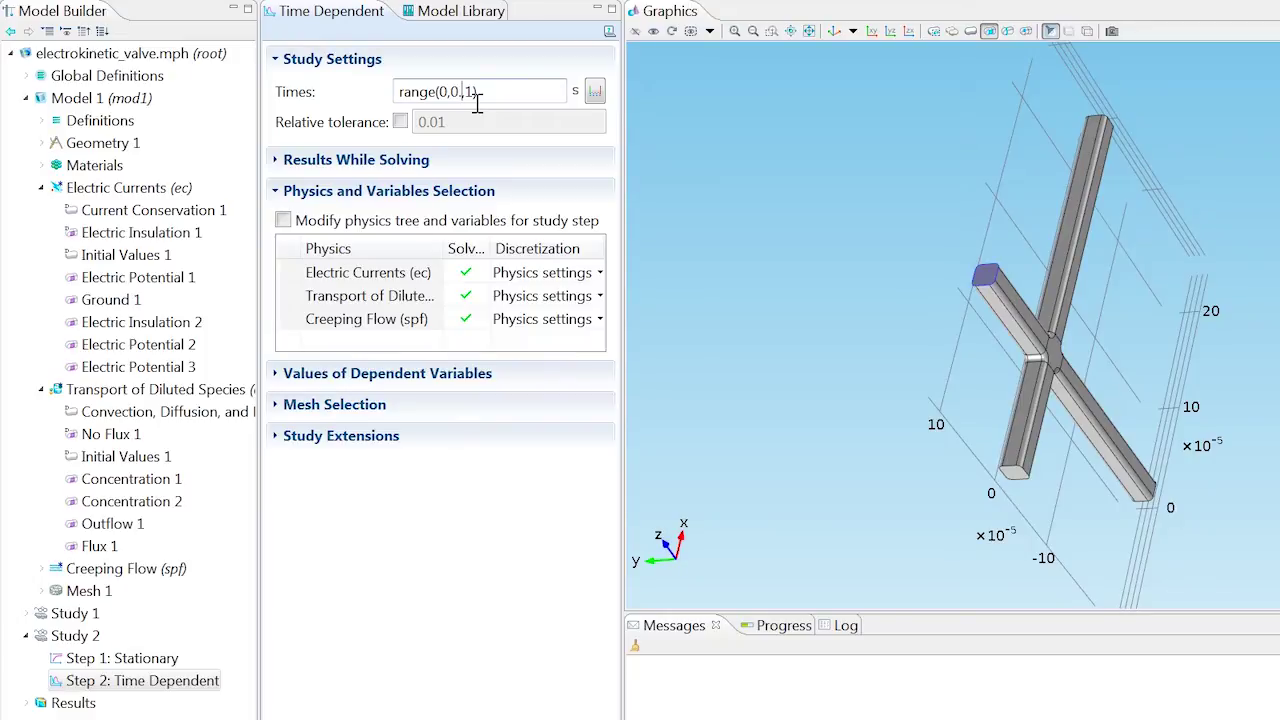
pyautogui.write('06')
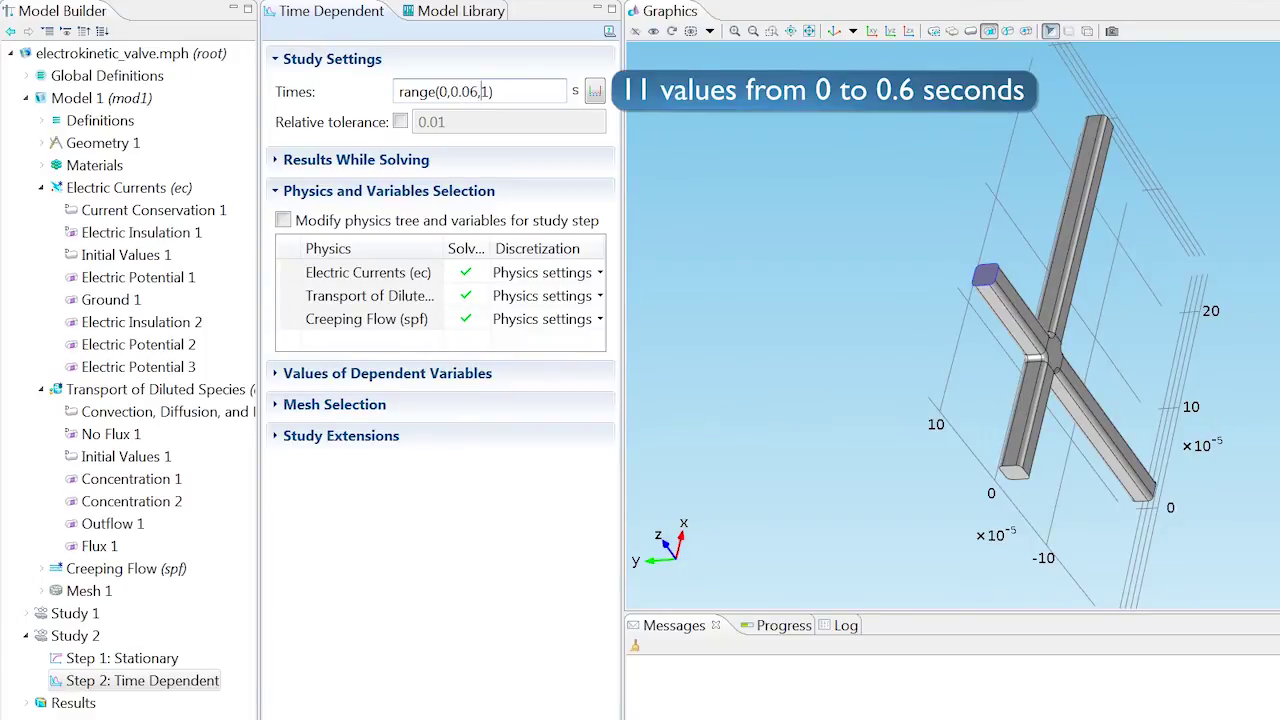
pyautogui.press('Delete')
pyautogui.write('0.6')
pyautogui.click(464, 272)
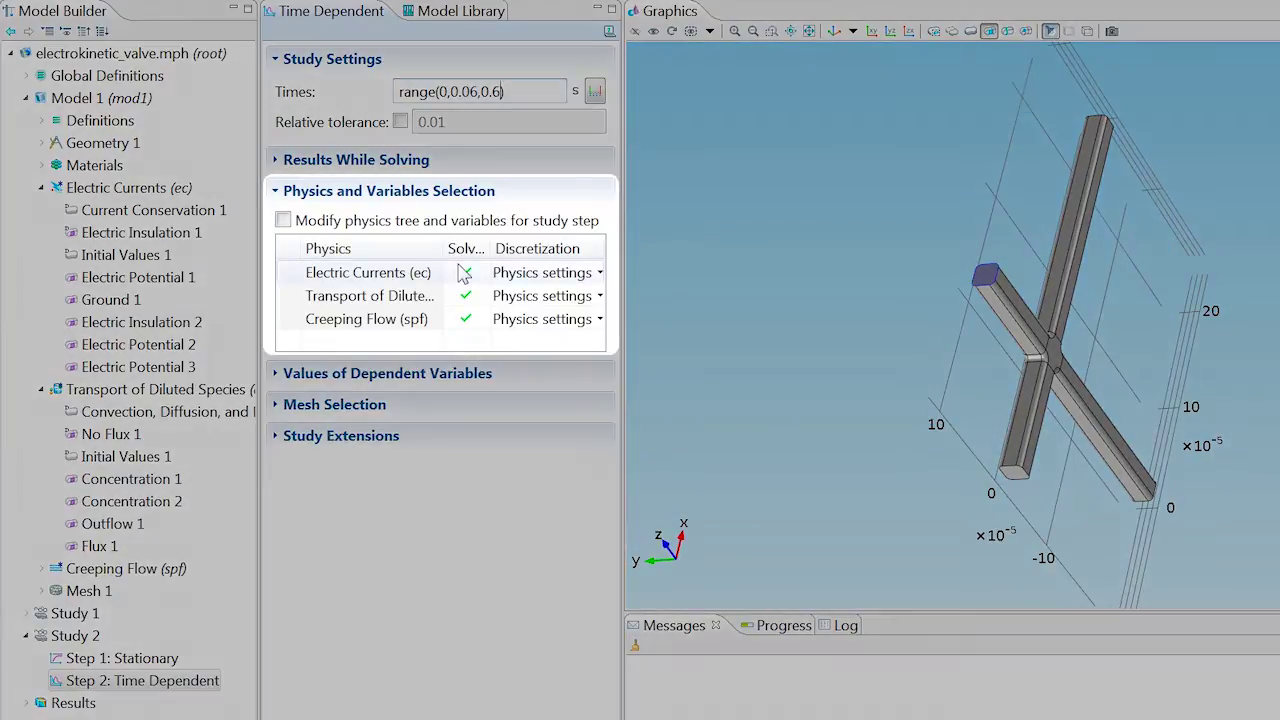
pyautogui.click(465, 319)
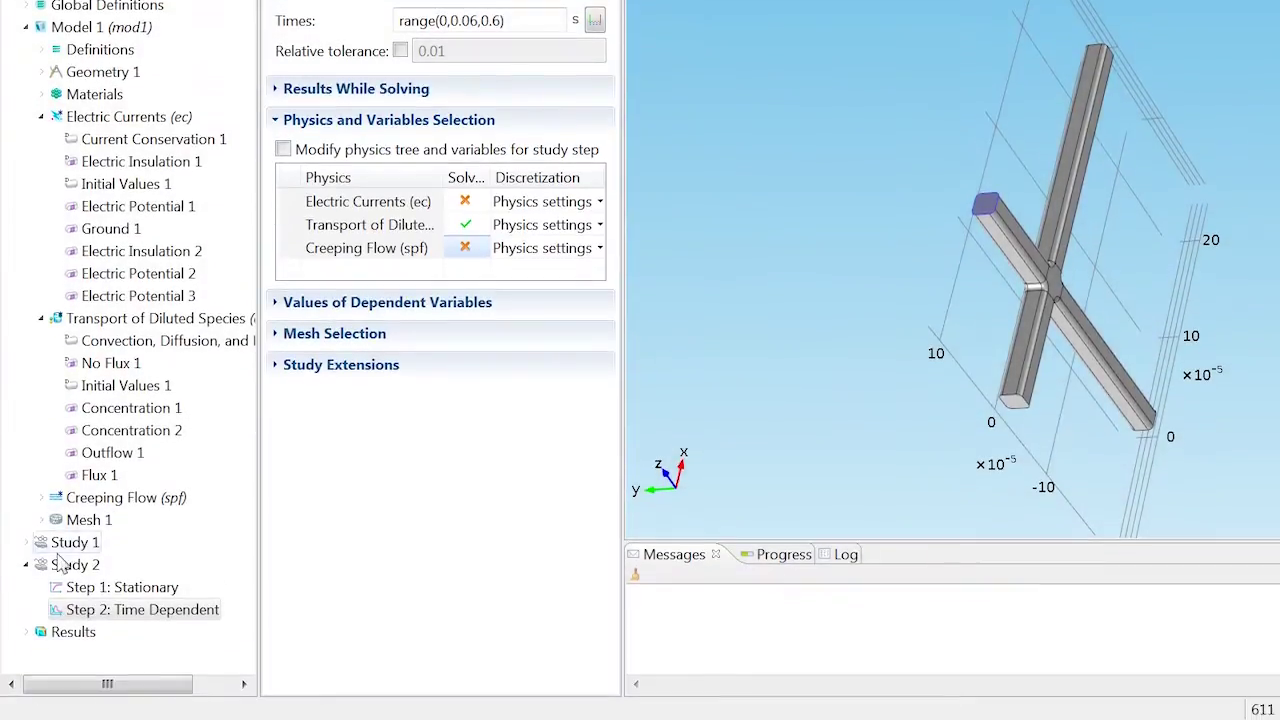
# Step: Show Study 2's default solver and make Solver 4's Dependent Variables 1 user defined
pyautogui.rightClick(65, 640)
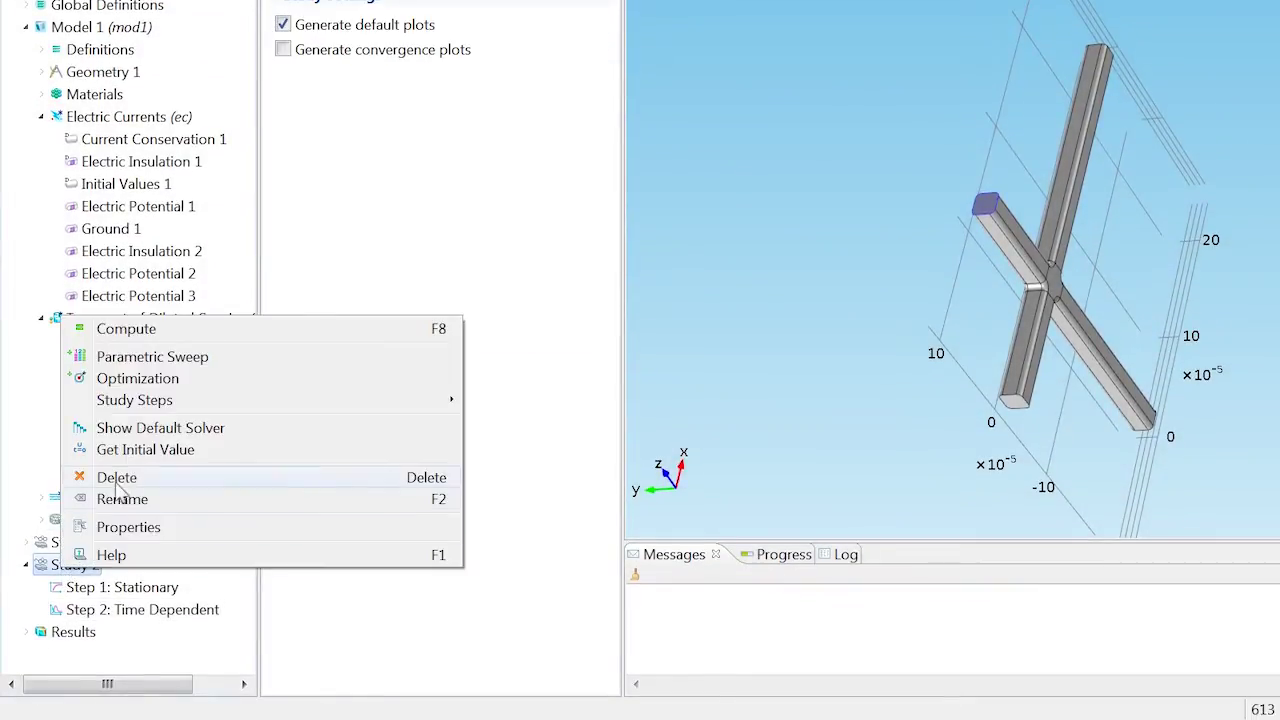
pyautogui.click(157, 428)
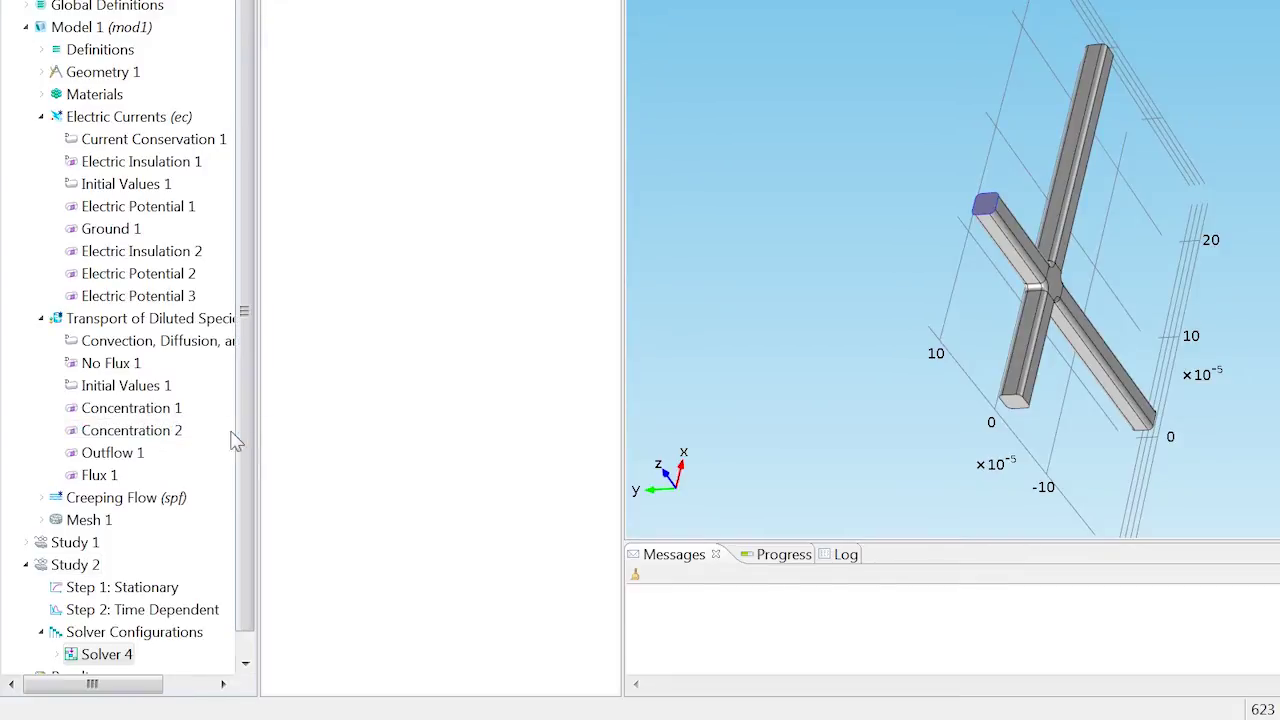
pyautogui.scroll(-1, 243, 440)
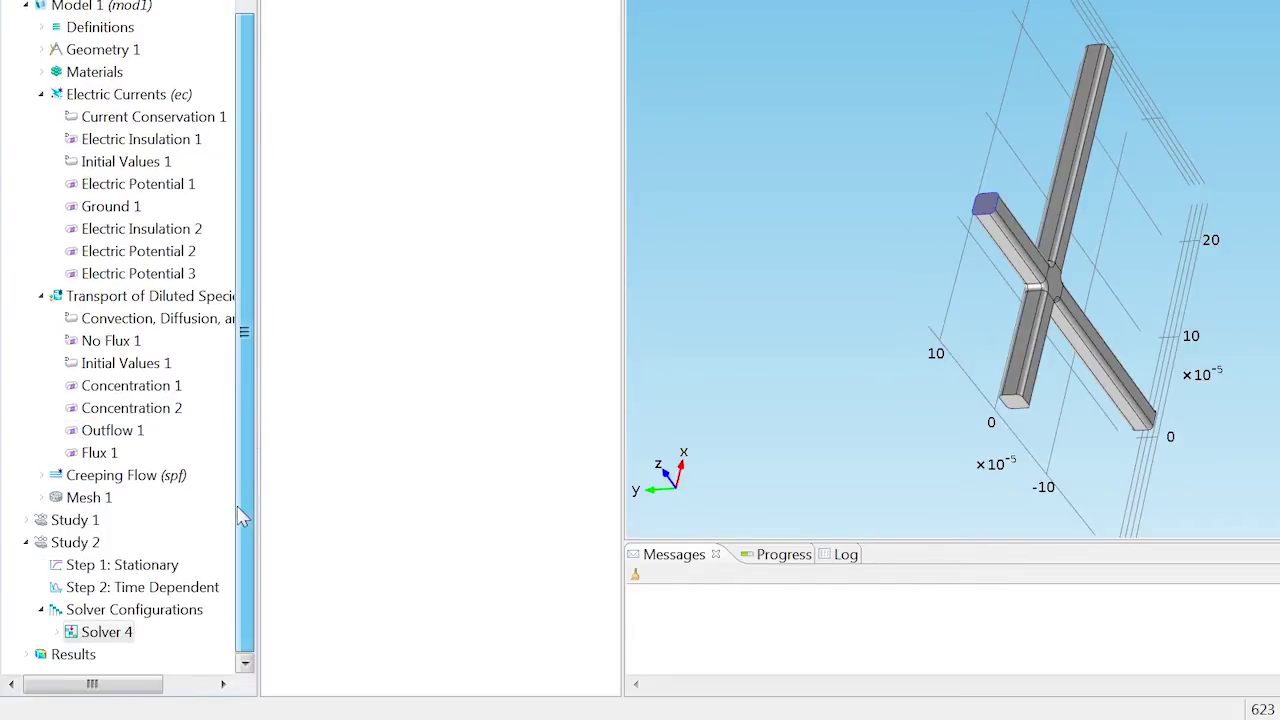
pyautogui.click(56, 632)
pyautogui.click(115, 548)
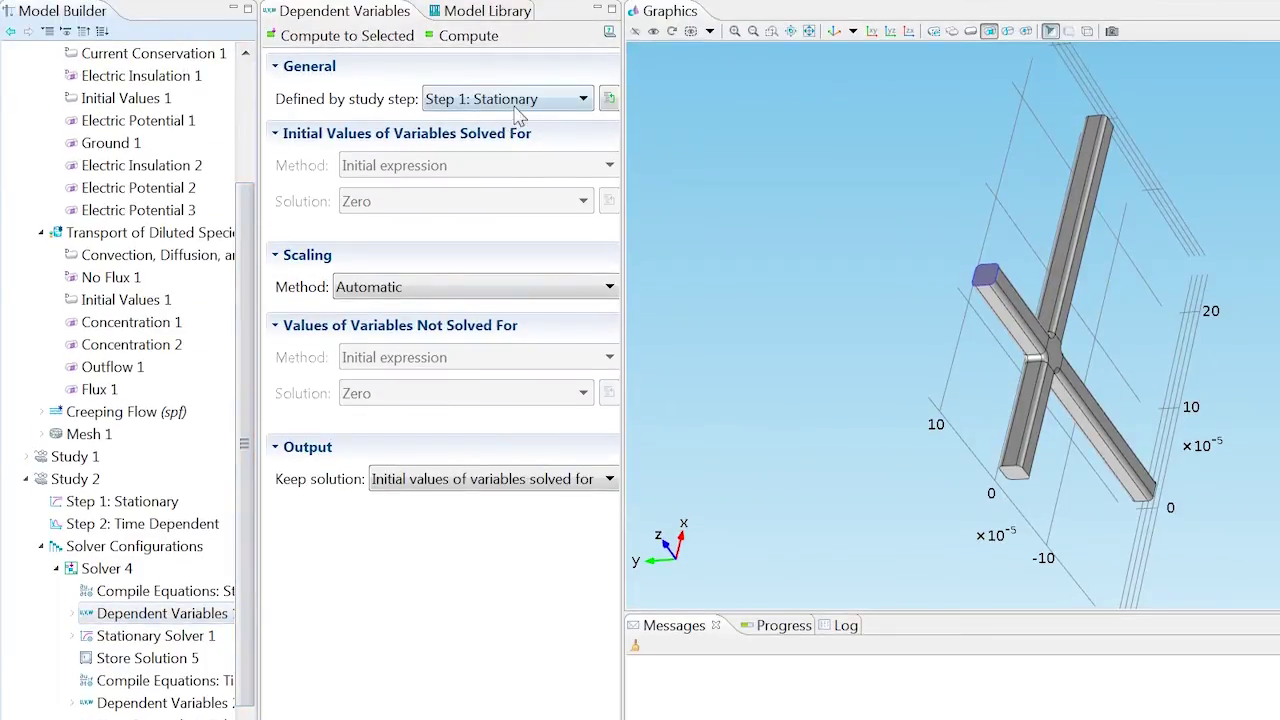
pyautogui.click(514, 107)
pyautogui.click(510, 121)
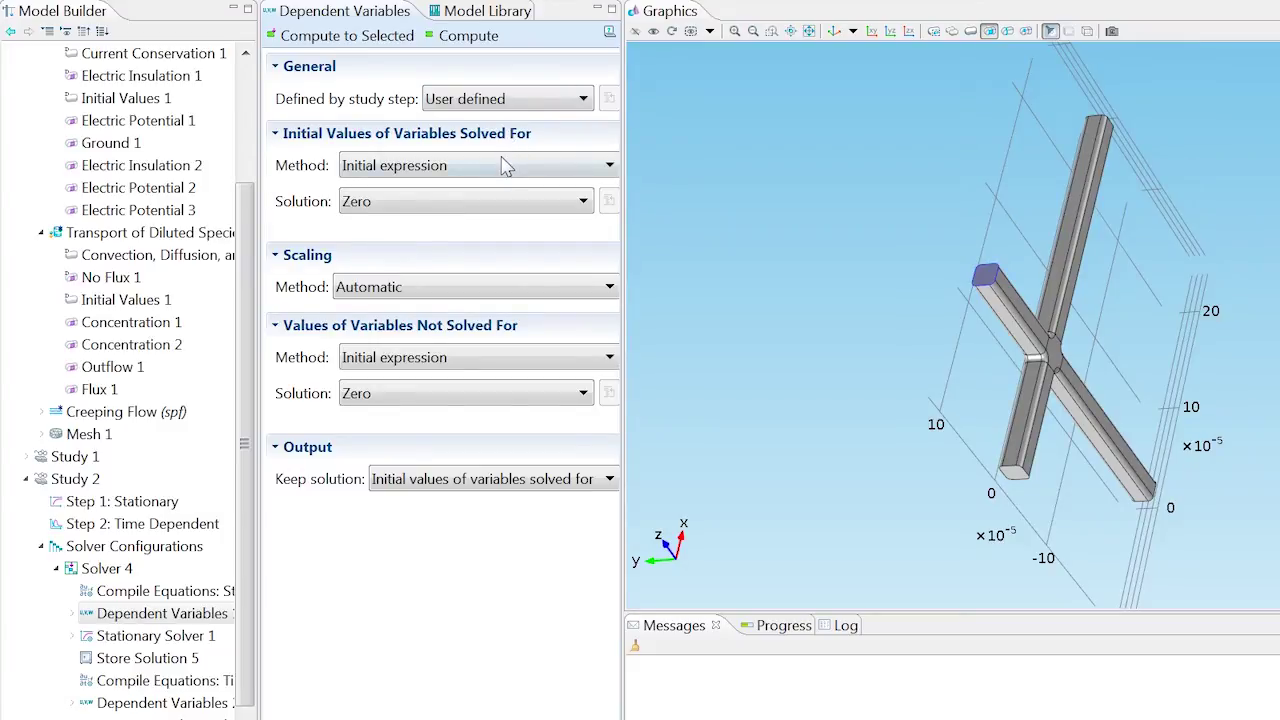
# Step: Take both initial values and unsolved variables from the Solver 1 solution
pyautogui.click(506, 165)
pyautogui.click(492, 210)
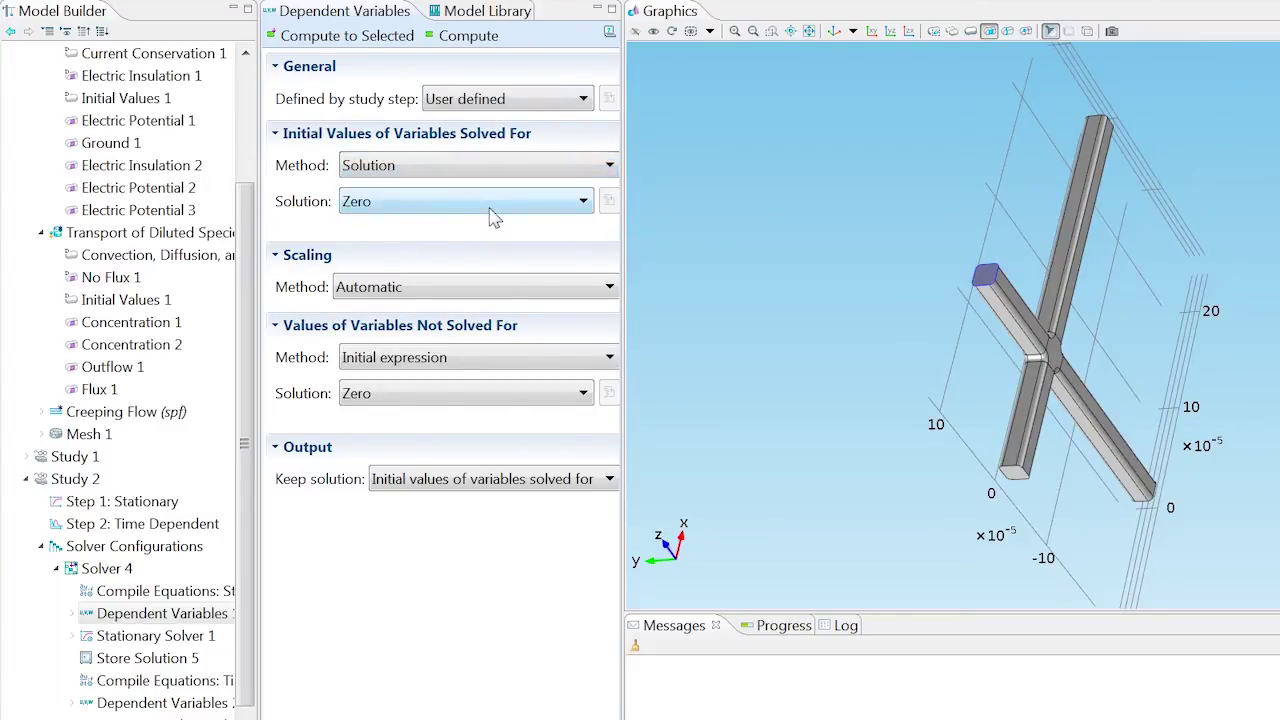
pyautogui.click(490, 216)
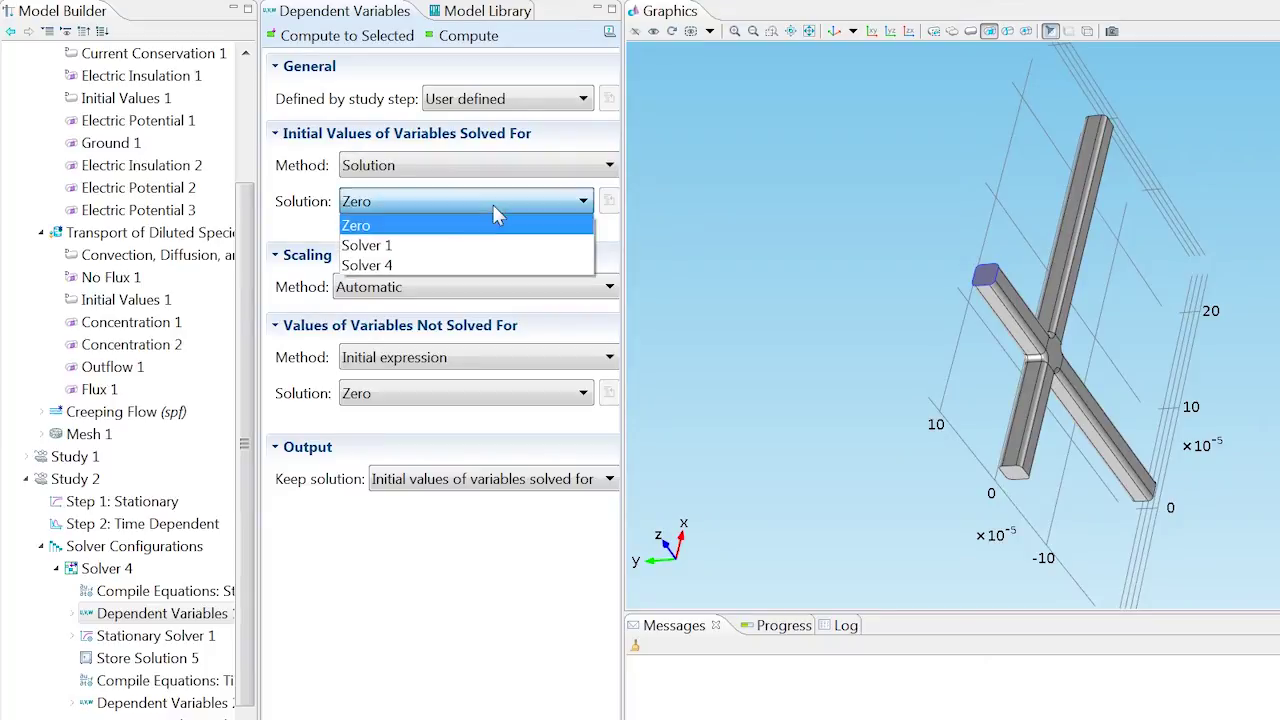
pyautogui.click(477, 243)
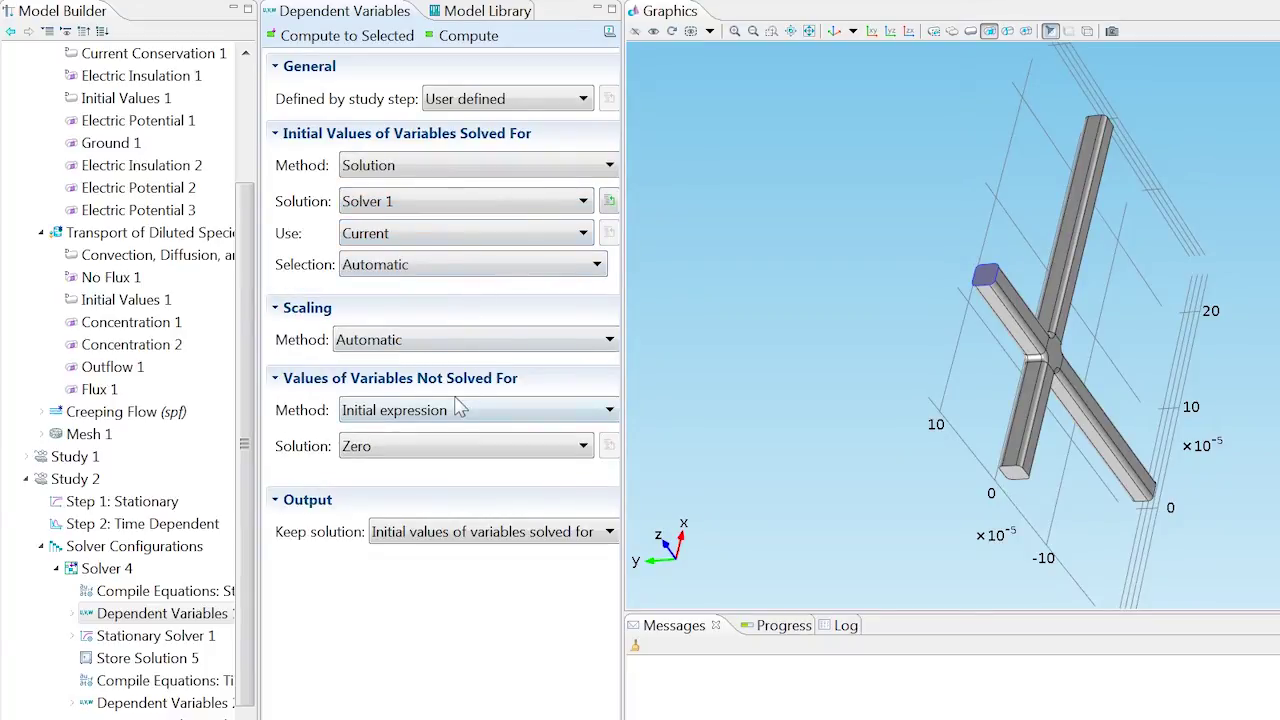
pyautogui.click(457, 410)
pyautogui.click(445, 456)
pyautogui.click(440, 449)
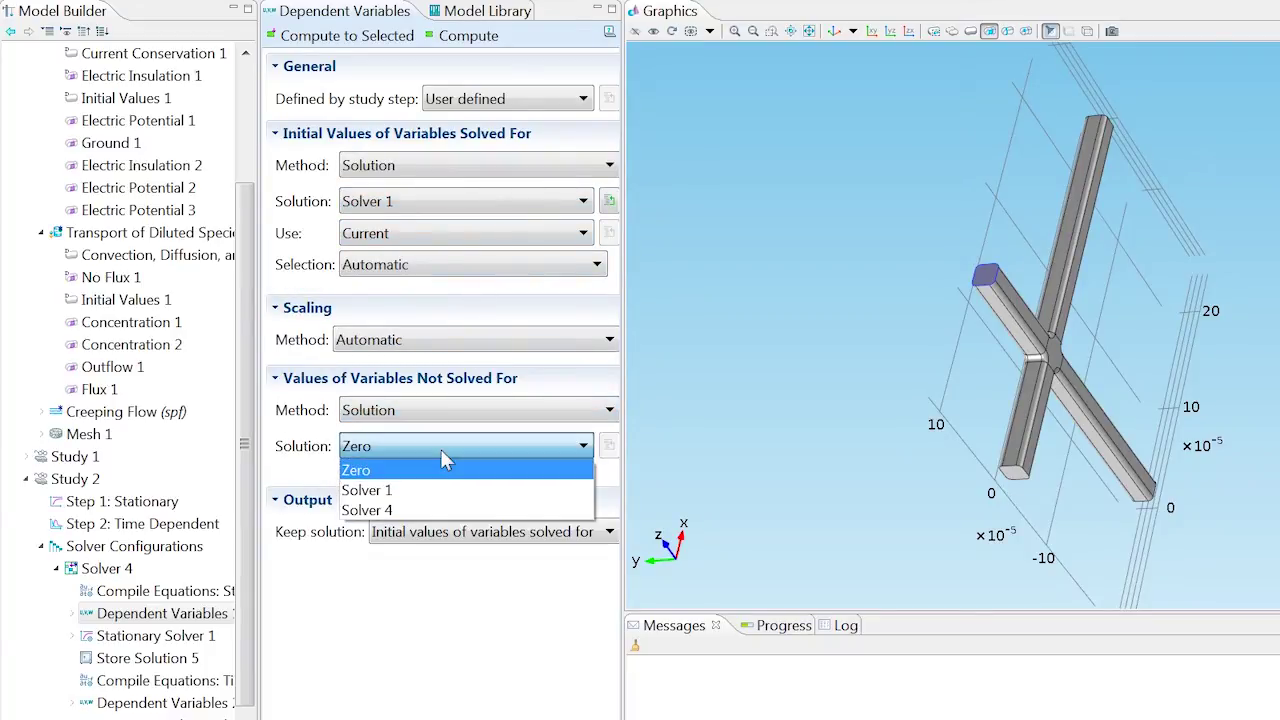
pyautogui.click(432, 490)
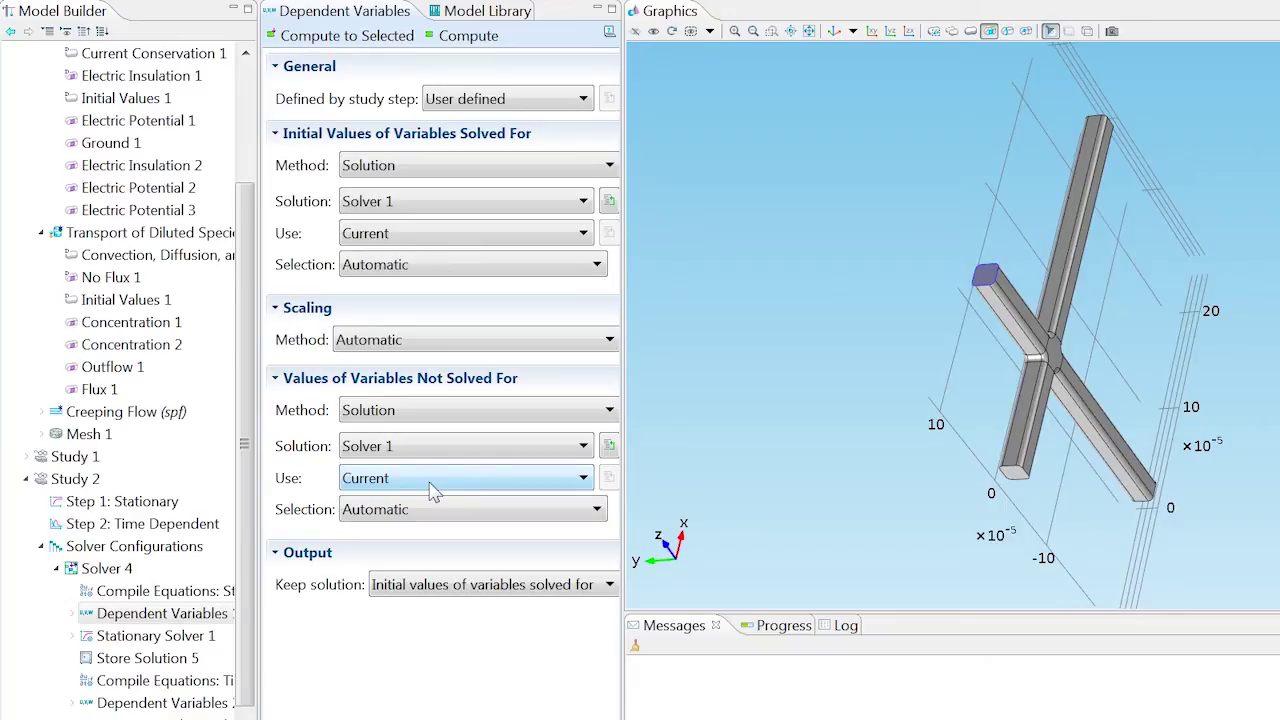
# Step: Compute Study 2 and display the Concentration (chds) 1 plot
pyautogui.rightClick(92, 478)
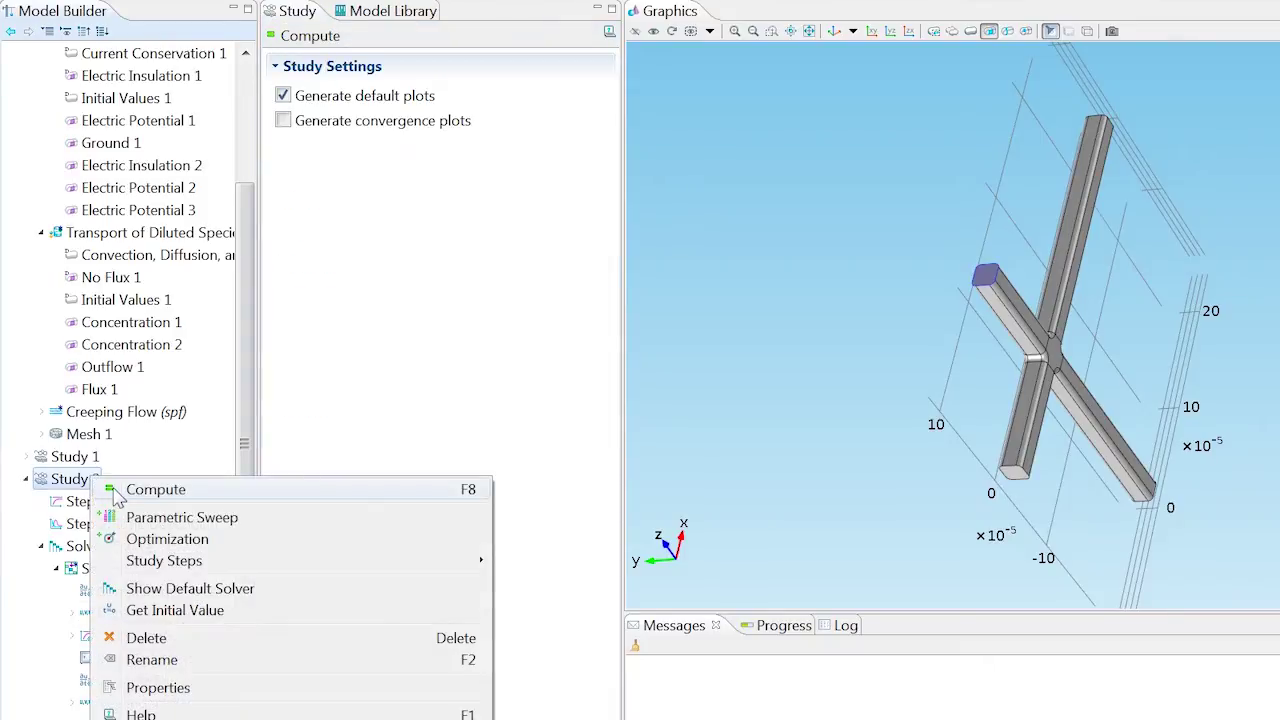
pyautogui.click(116, 492)
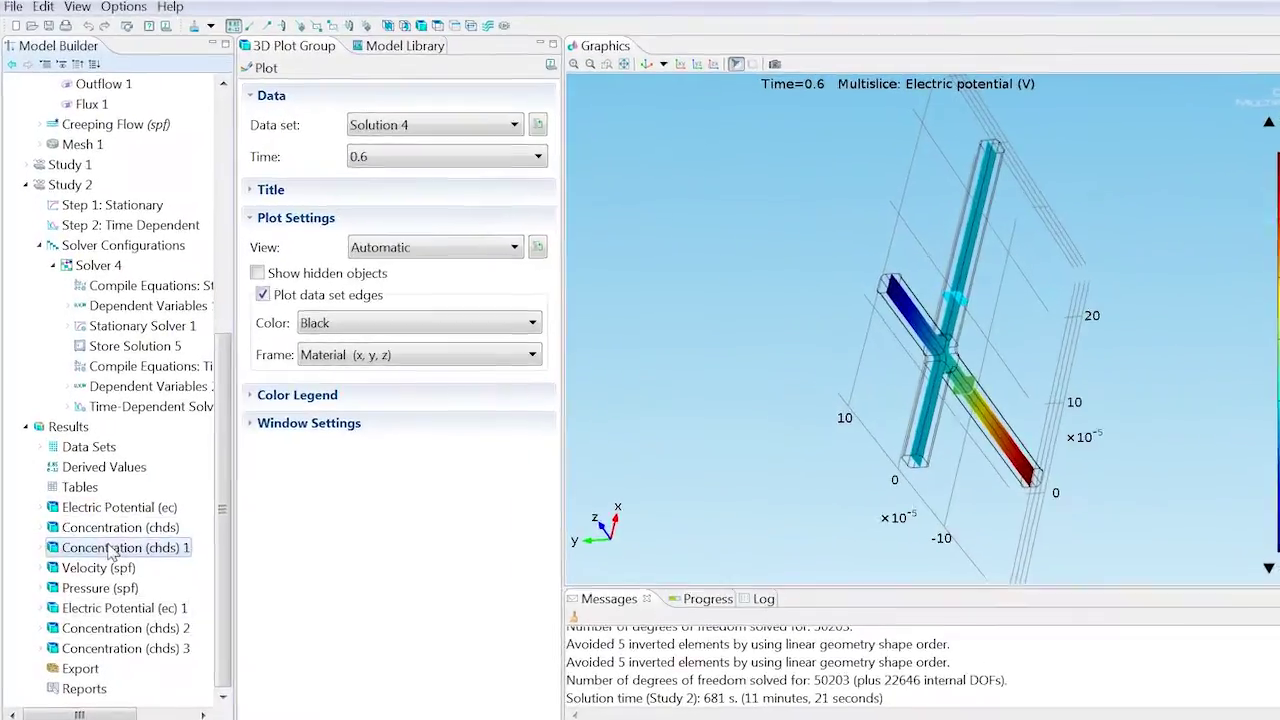
pyautogui.click(110, 534)
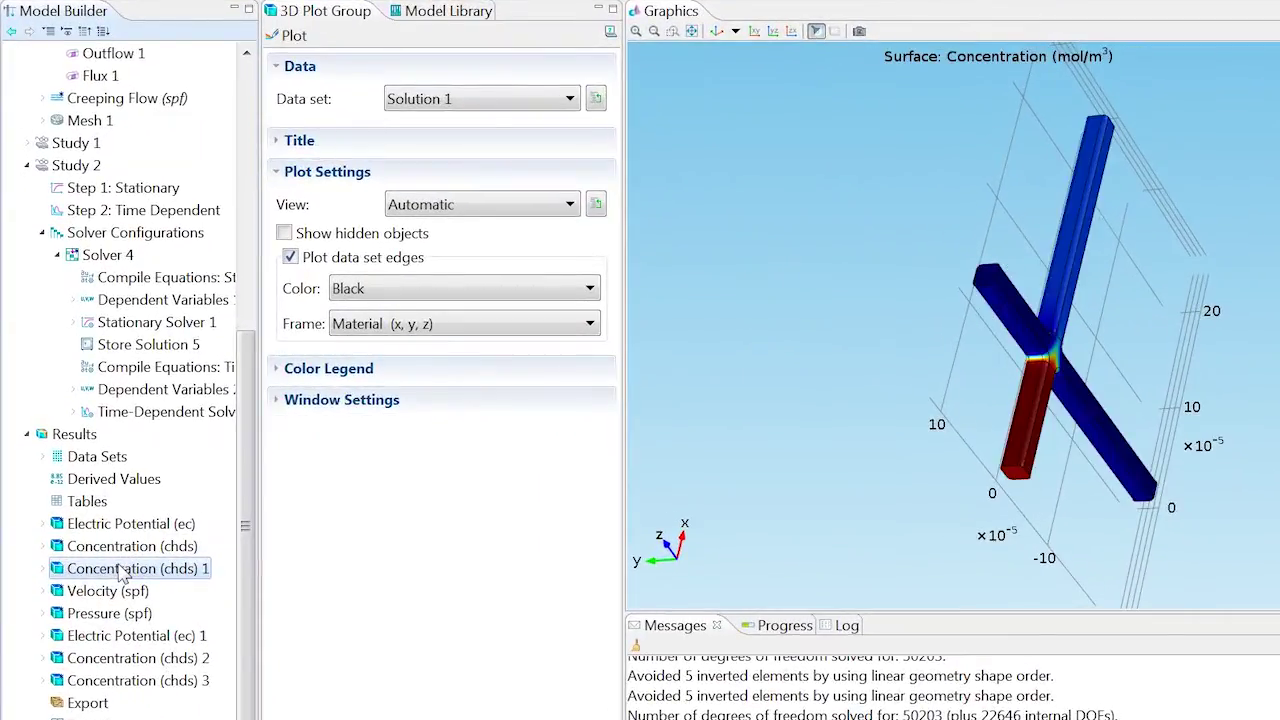
# Step: Switch the concentration plot to Solution 4 and add a Player animation
pyautogui.click(716, 31)
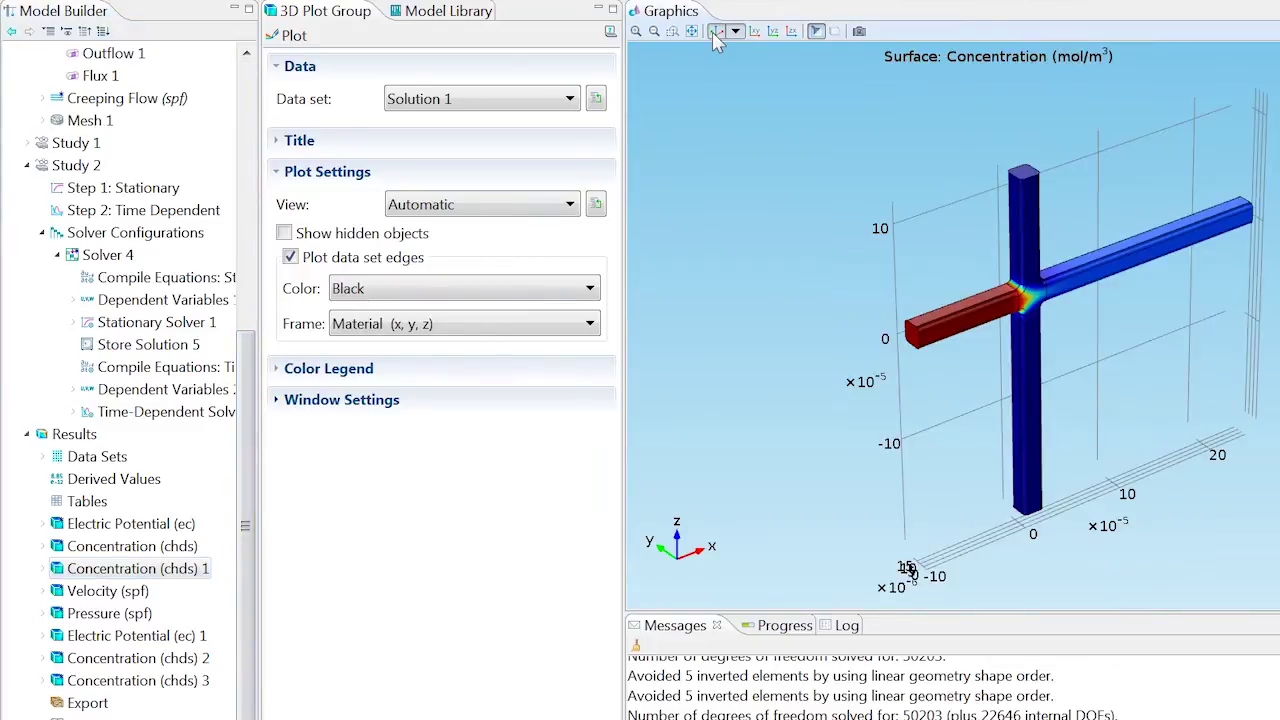
pyautogui.click(562, 97)
pyautogui.click(502, 242)
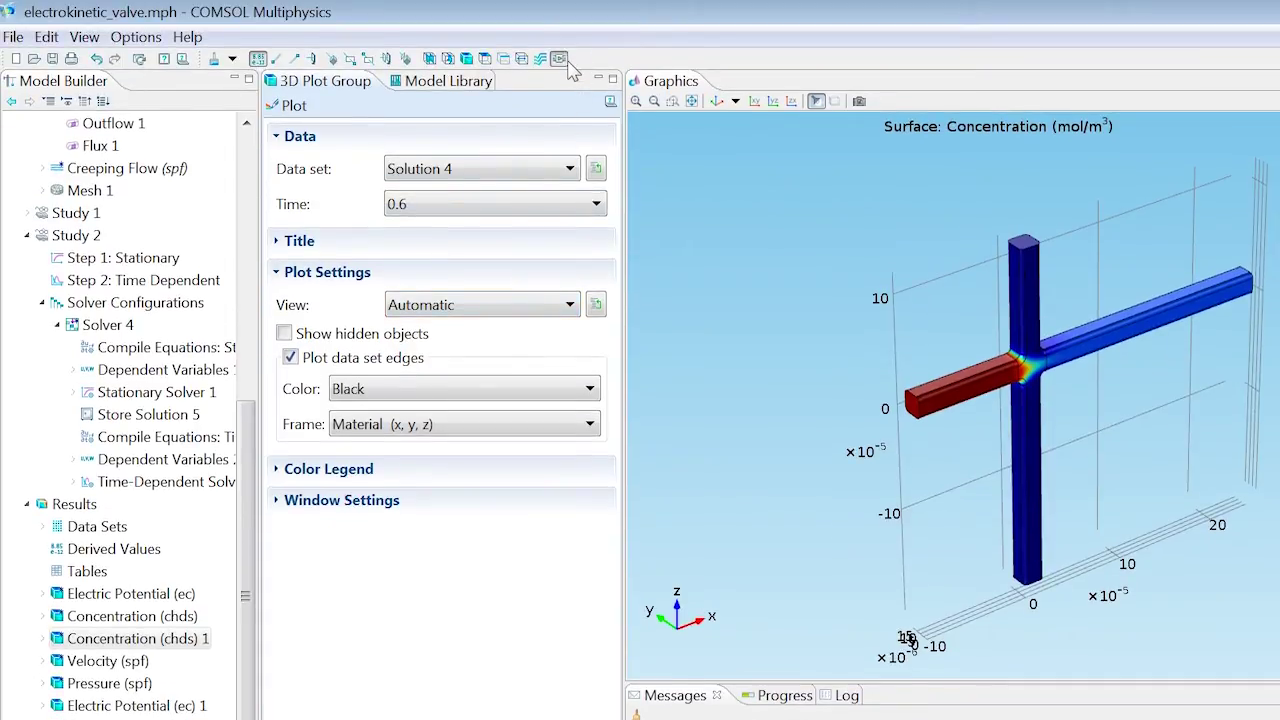
pyautogui.click(559, 59)
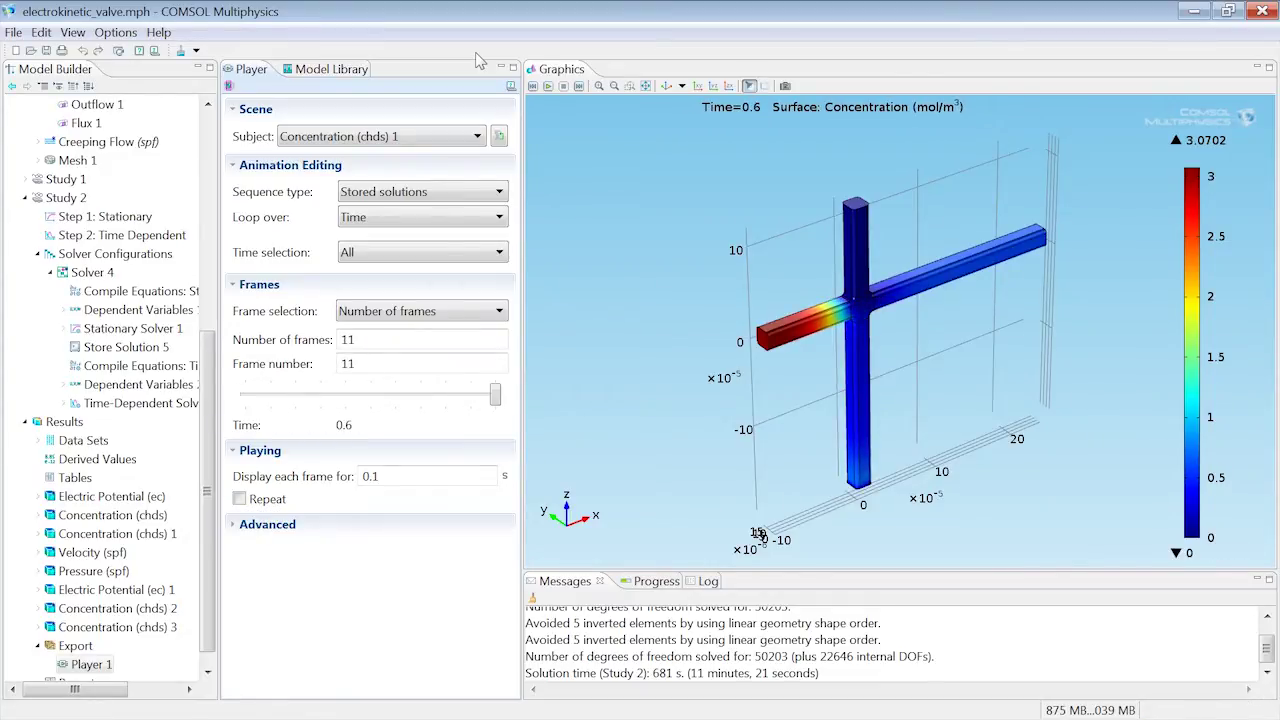
pyautogui.click(547, 87)
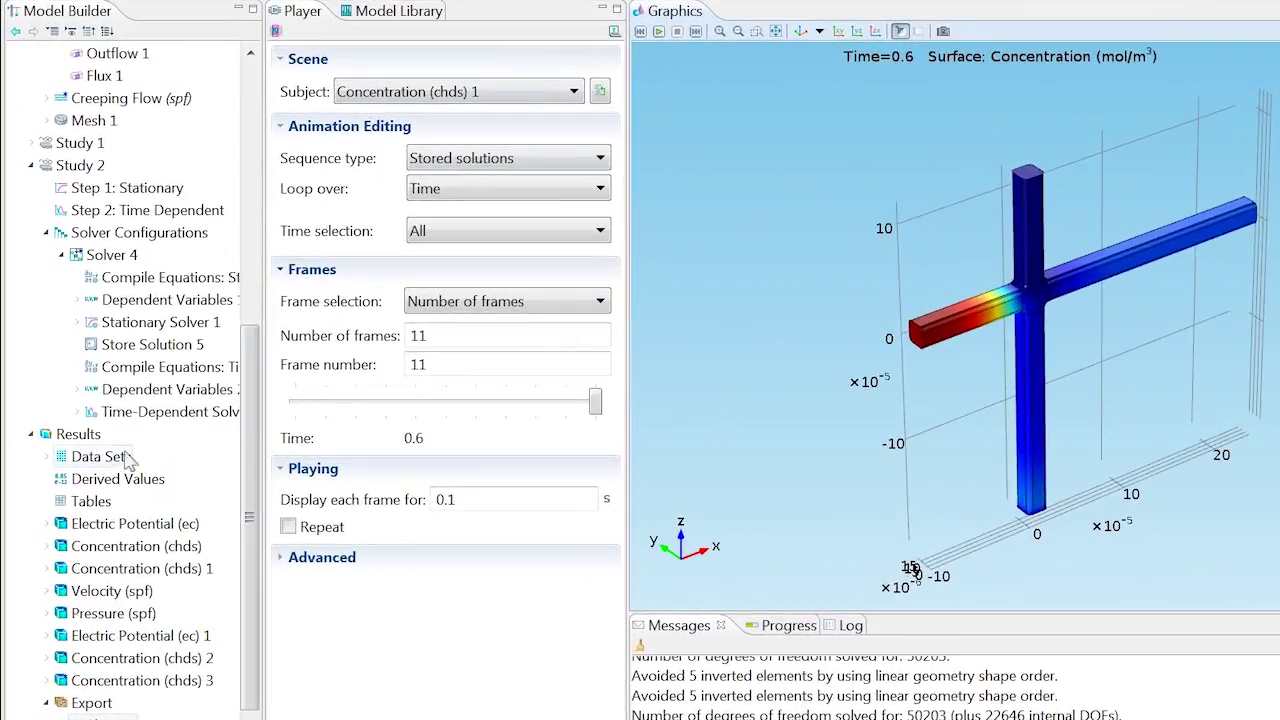
# Step: Add a Cut Line 3D data set based on Solution 4
pyautogui.rightClick(97, 442)
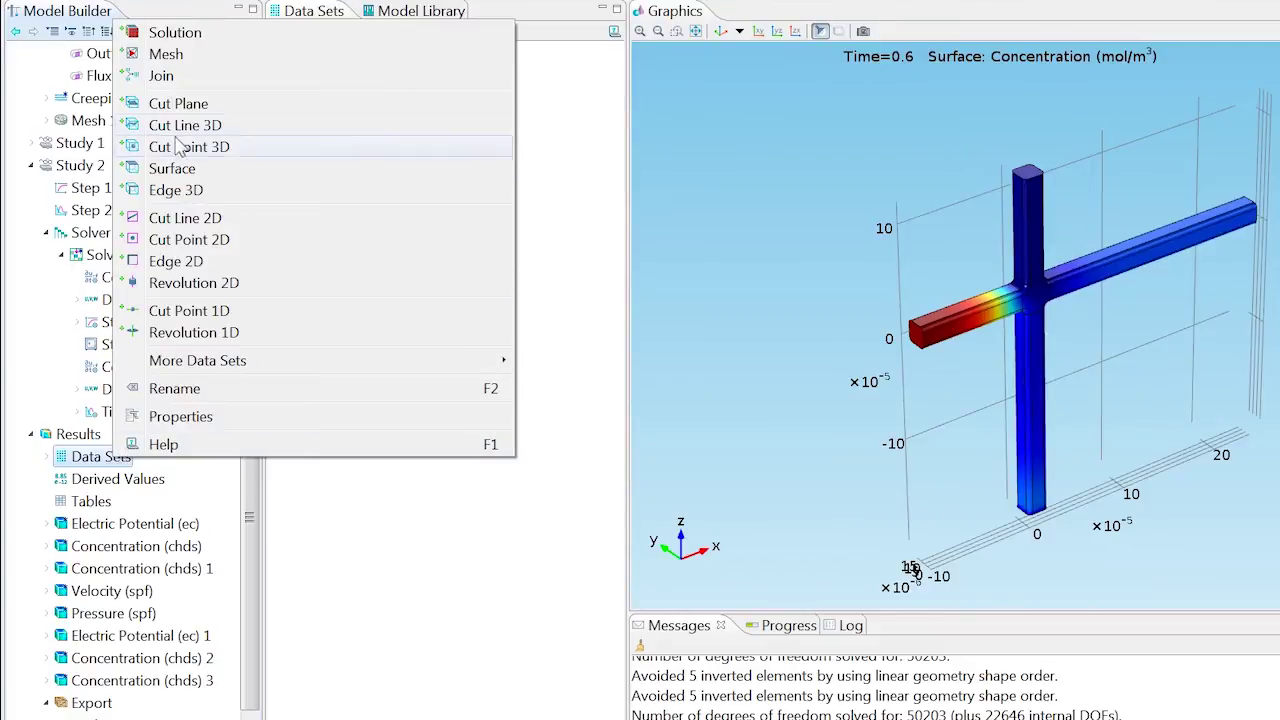
pyautogui.click(180, 130)
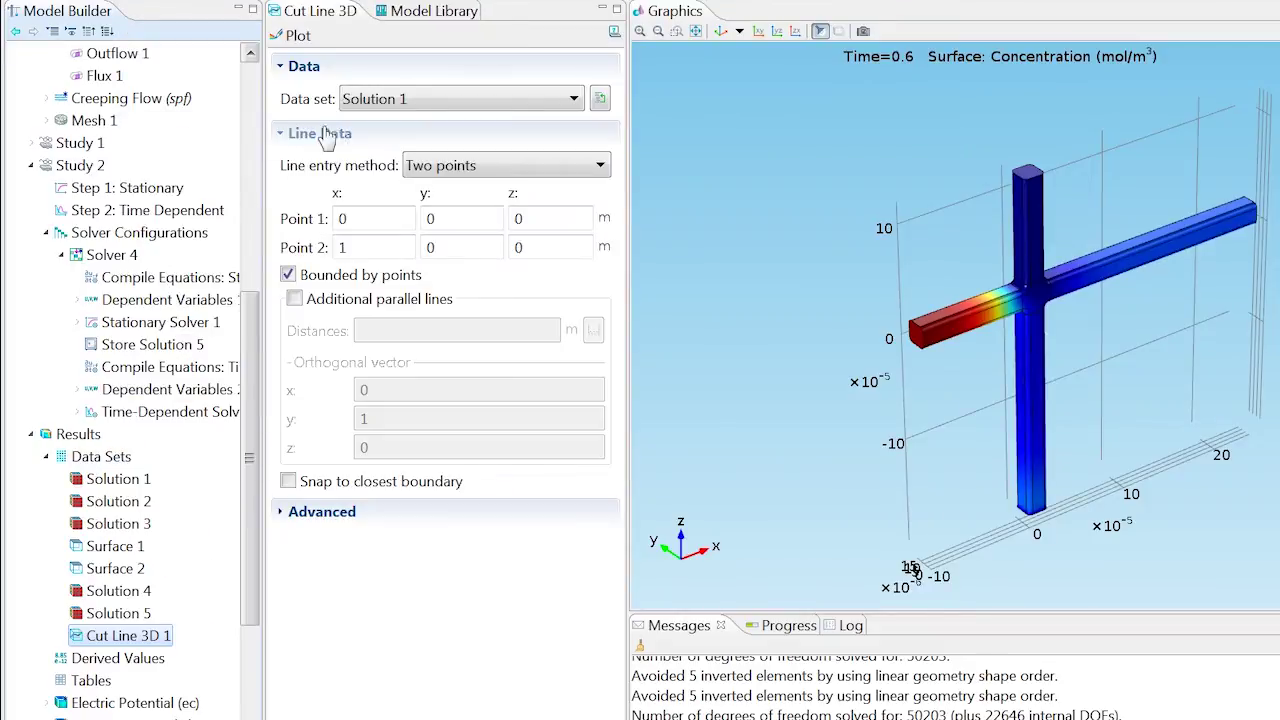
pyautogui.click(372, 99)
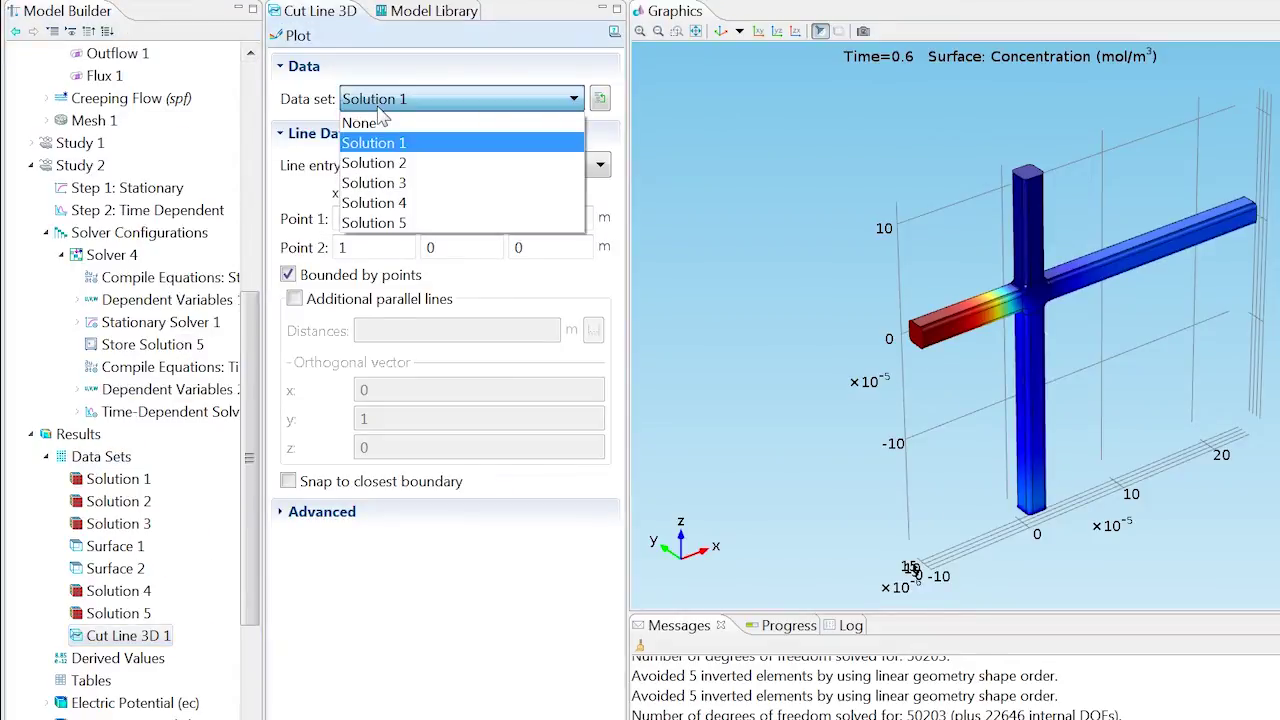
pyautogui.click(373, 203)
# Step: Set cut line points (1e-5, 1e-5, 2e-5) and (1e-5, 1e-5, -2e-4), then plot it
pyautogui.click(373, 218)
pyautogui.write('1e-5')
pyautogui.press('Tab')
pyautogui.write('1e-5')
pyautogui.press('Tab')
pyautogui.write('2e-5')
pyautogui.press('Tab')
pyautogui.write('1e-5')
pyautogui.press('Tab')
pyautogui.write('1e-5')
pyautogui.press('Tab')
pyautogui.write('-2e-4')
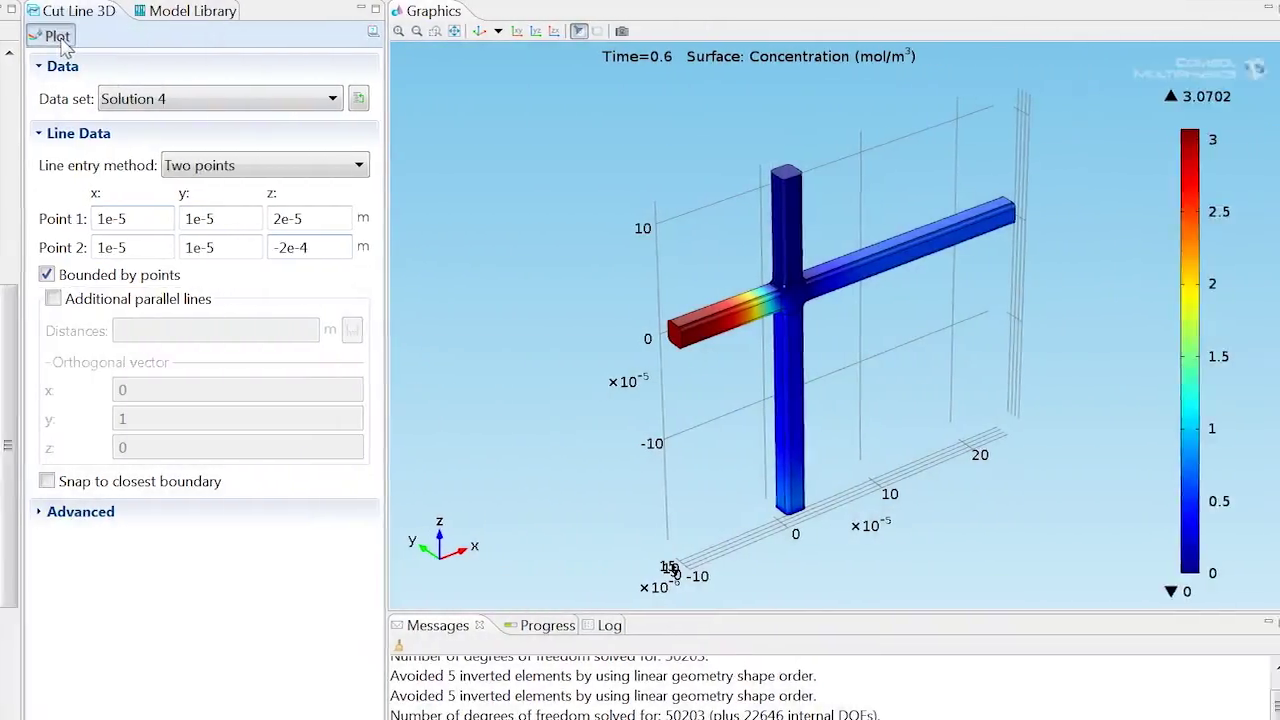
pyautogui.click(234, 35)
pyautogui.moveTo(658, 340); pyautogui.dragTo(614, 303)
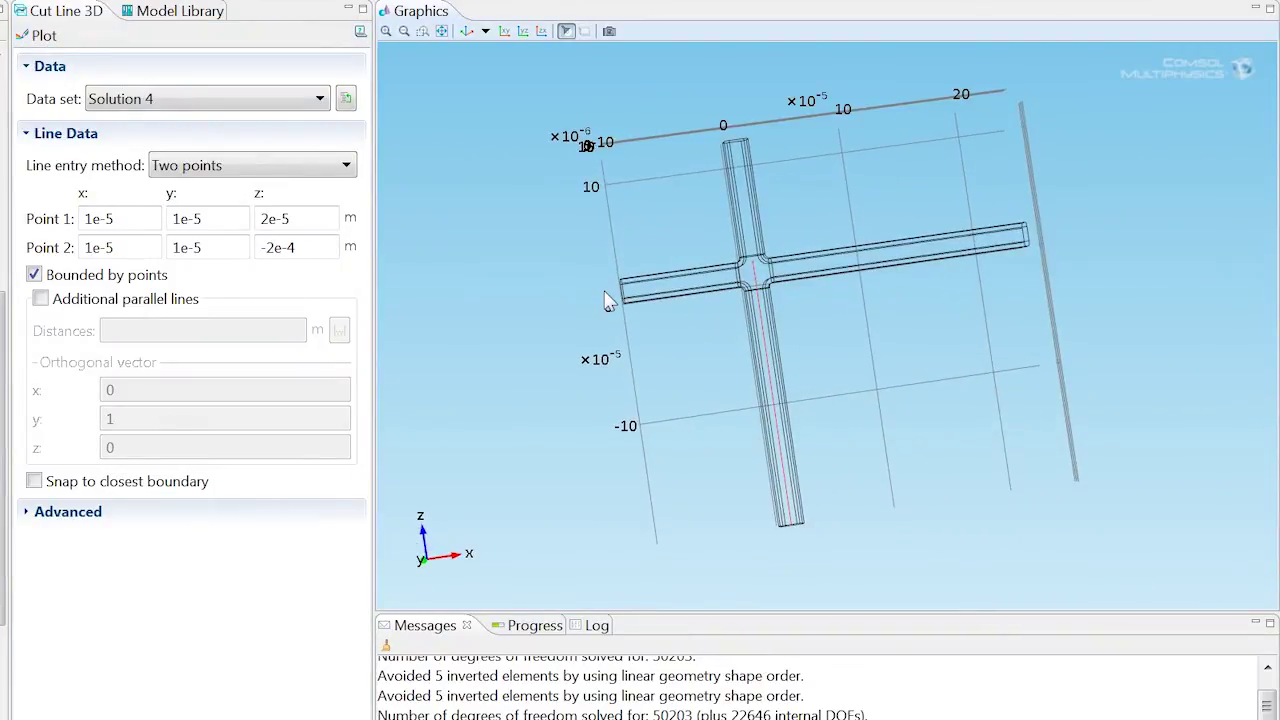
# Step: Add a 1D Plot Group using Cut Line 3D 1 as its data set
pyautogui.click(467, 33)
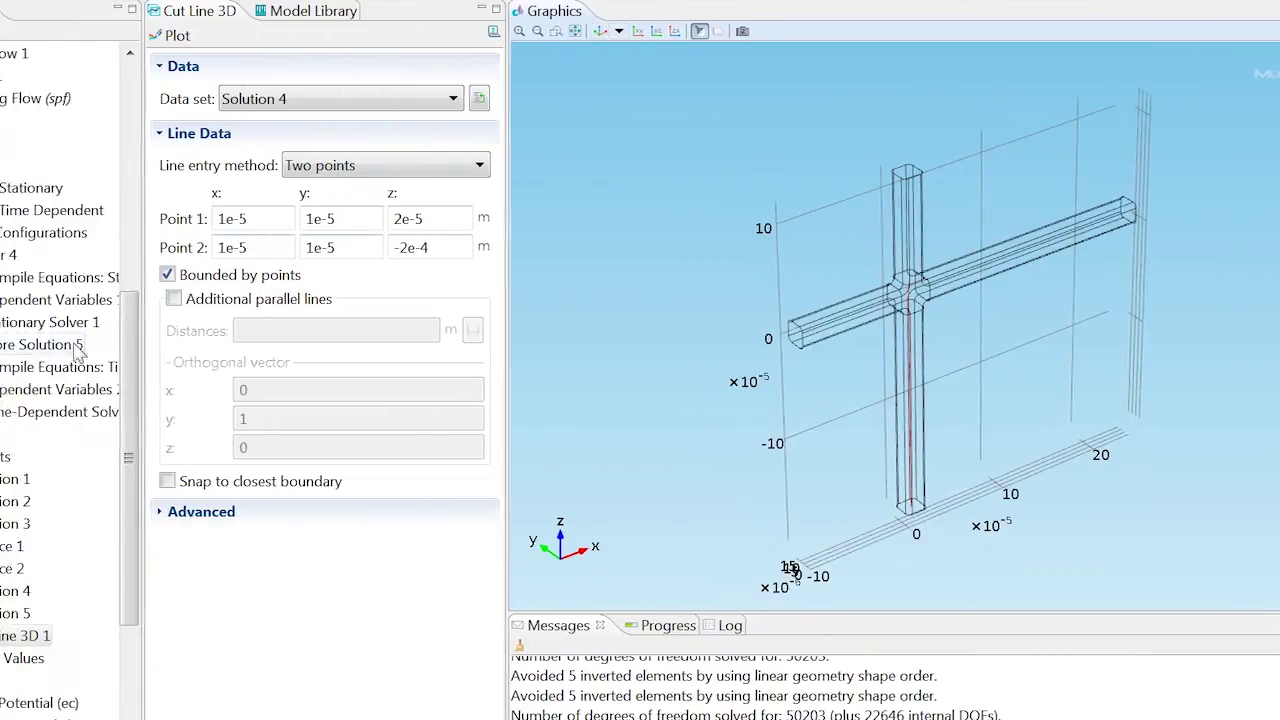
pyautogui.rightClick(70, 434)
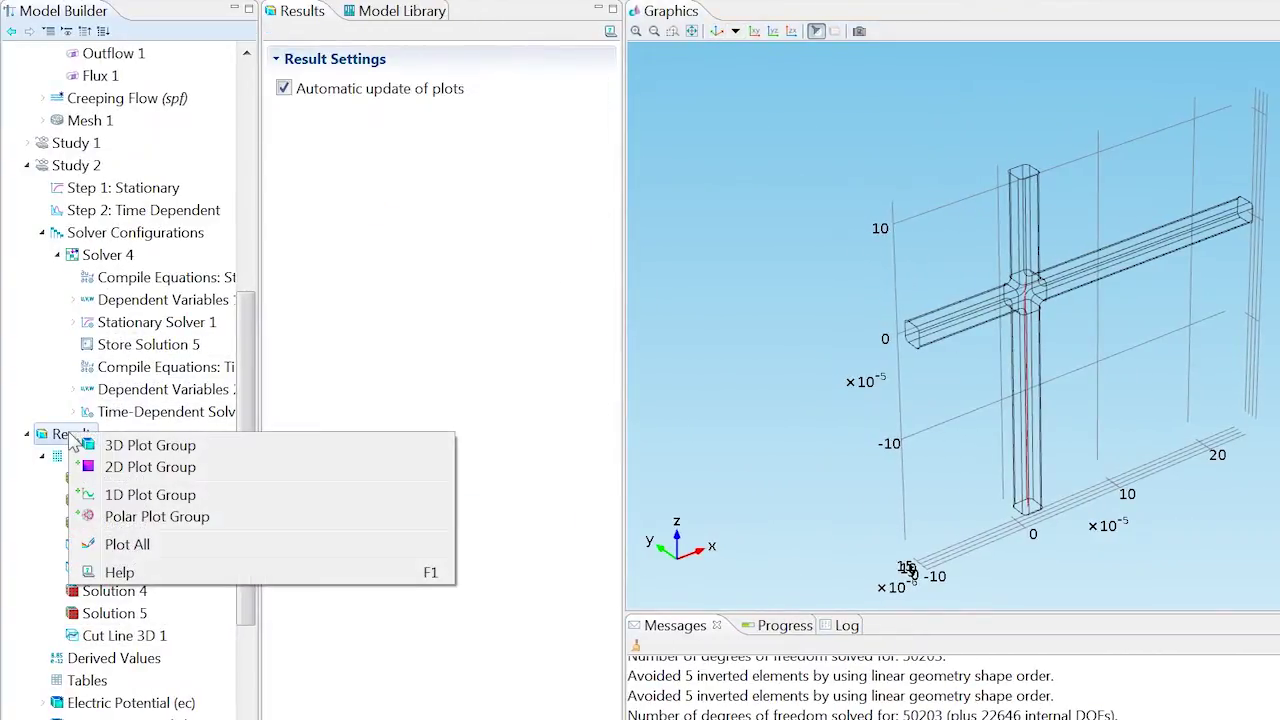
pyautogui.click(112, 495)
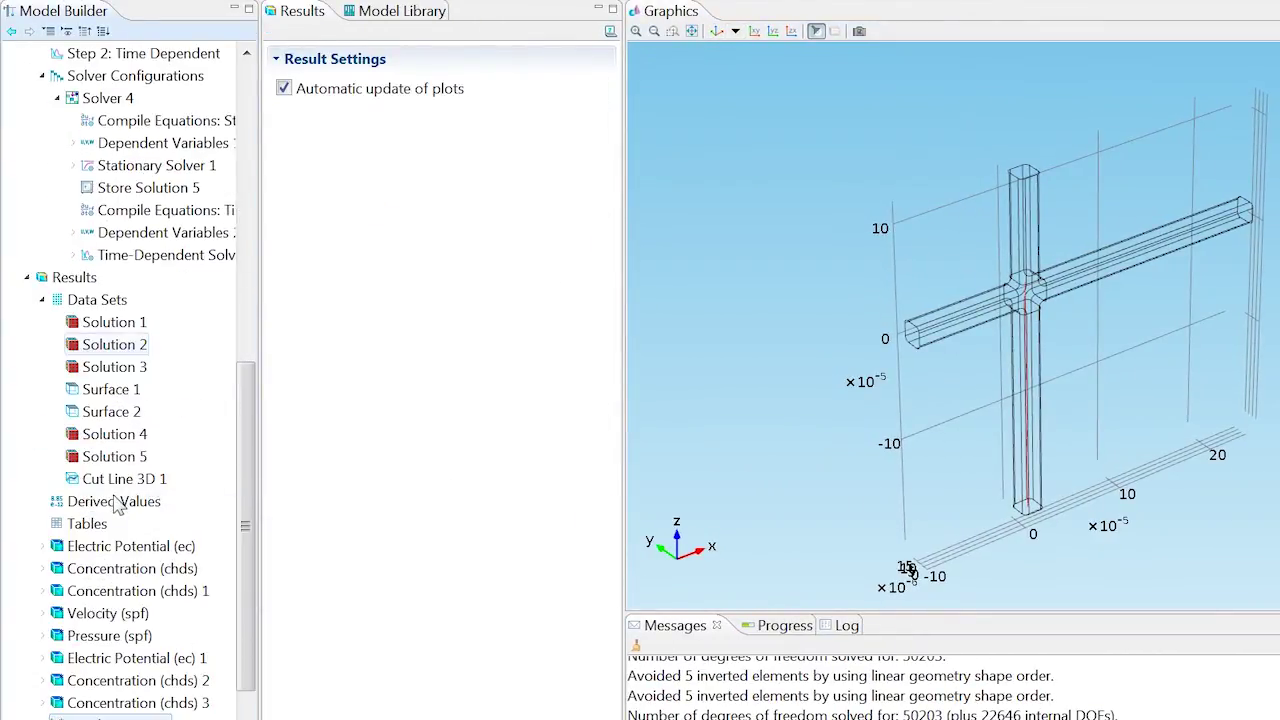
pyautogui.click(495, 104)
pyautogui.click(487, 285)
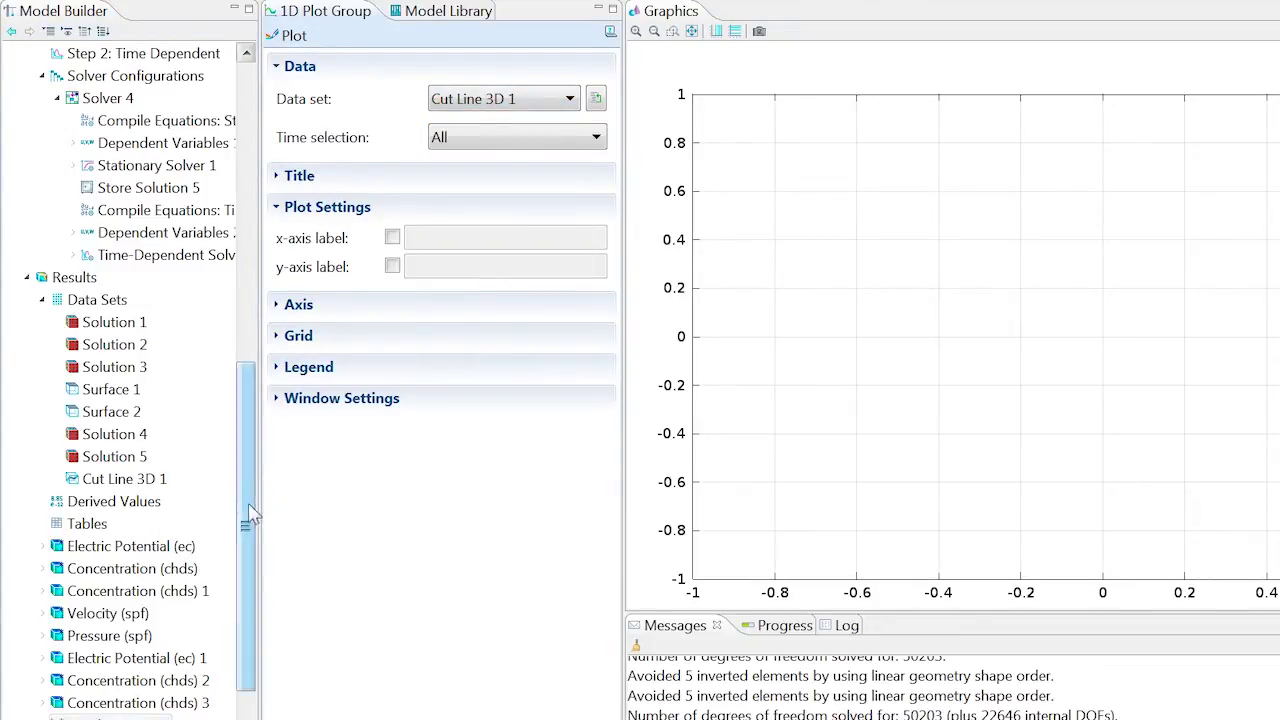
pyautogui.moveTo(248, 529); pyautogui.dragTo(248, 564)
# Step: Add a Line Graph plotting concentration c against the x-expression 10[um]-z
pyautogui.rightClick(153, 660)
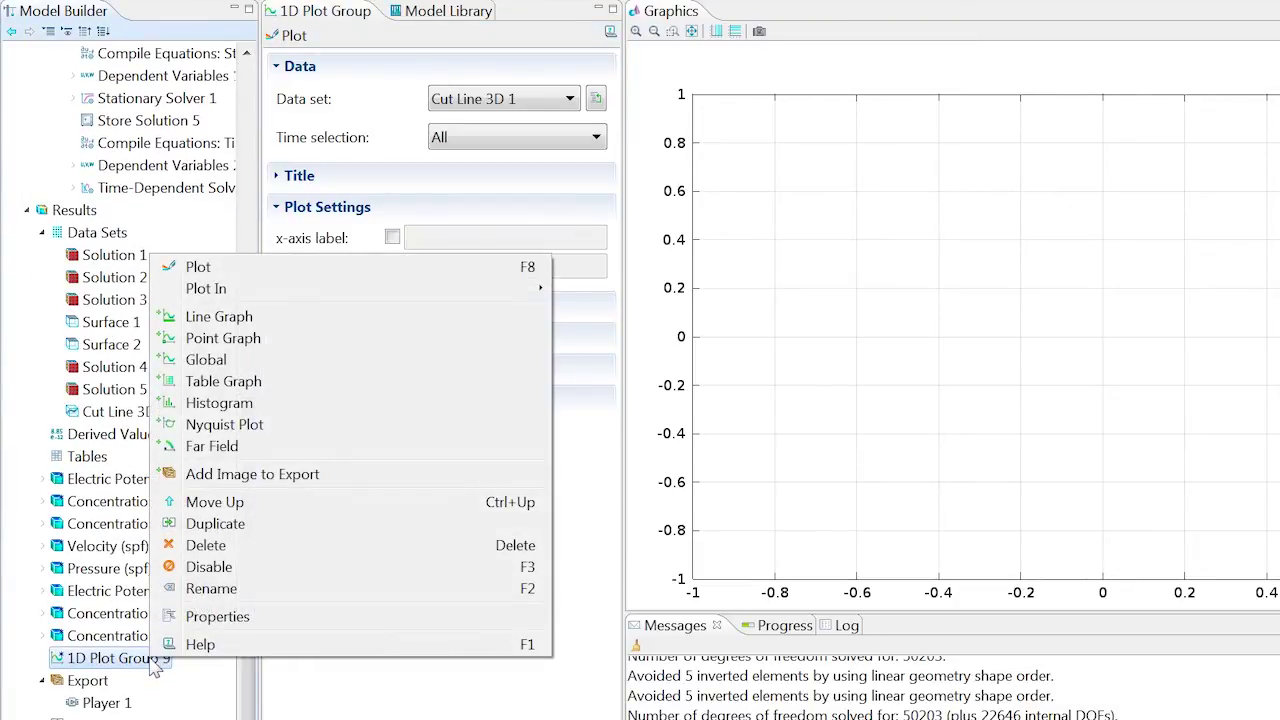
pyautogui.click(218, 316)
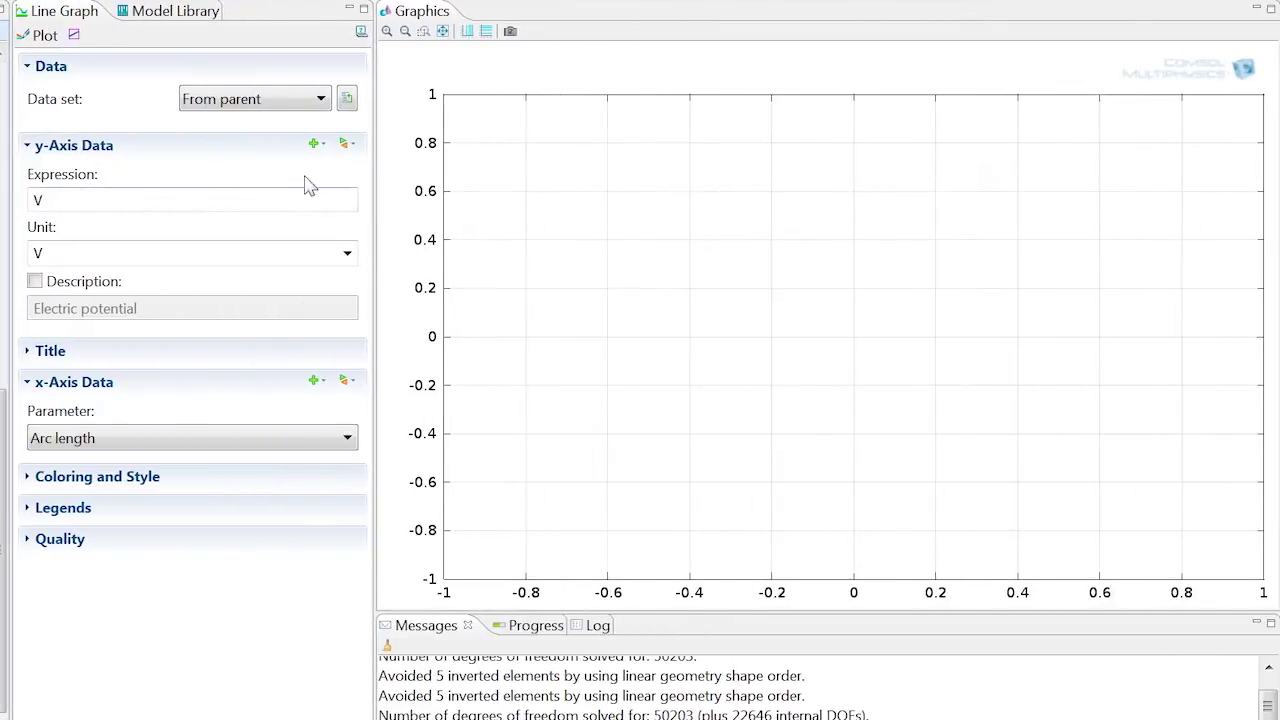
pyautogui.click(352, 146)
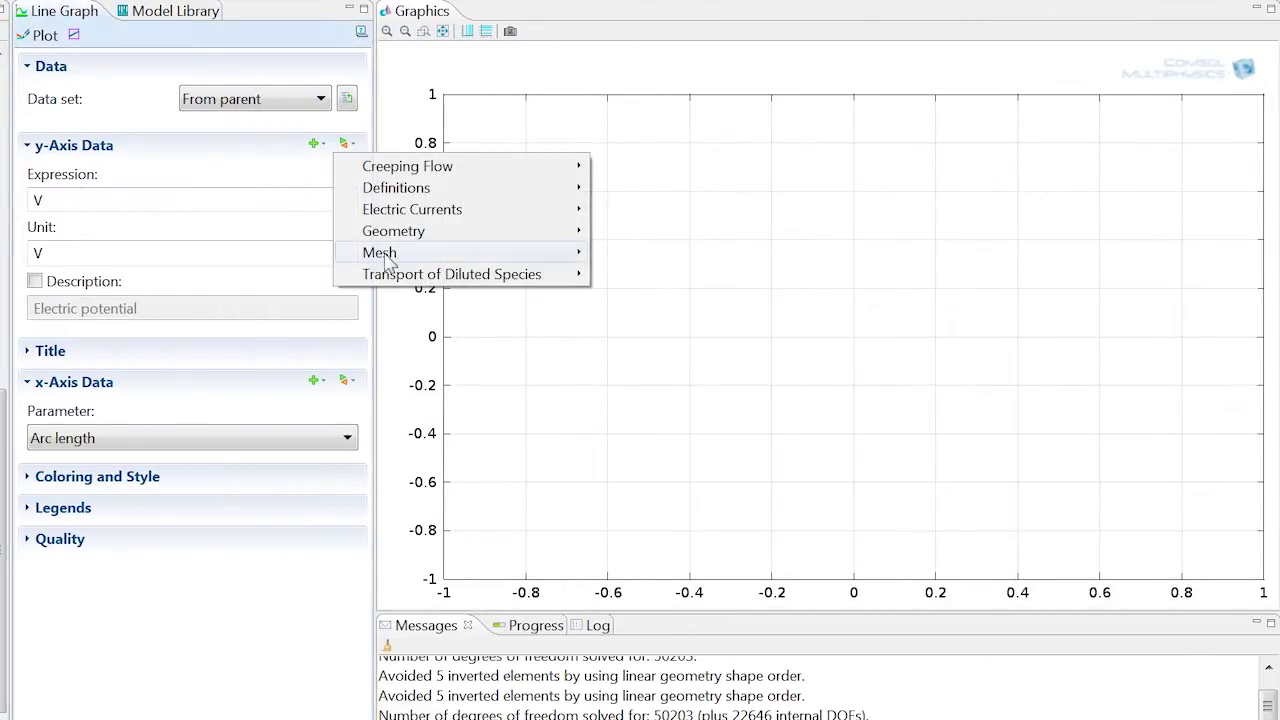
pyautogui.moveTo(390, 277)
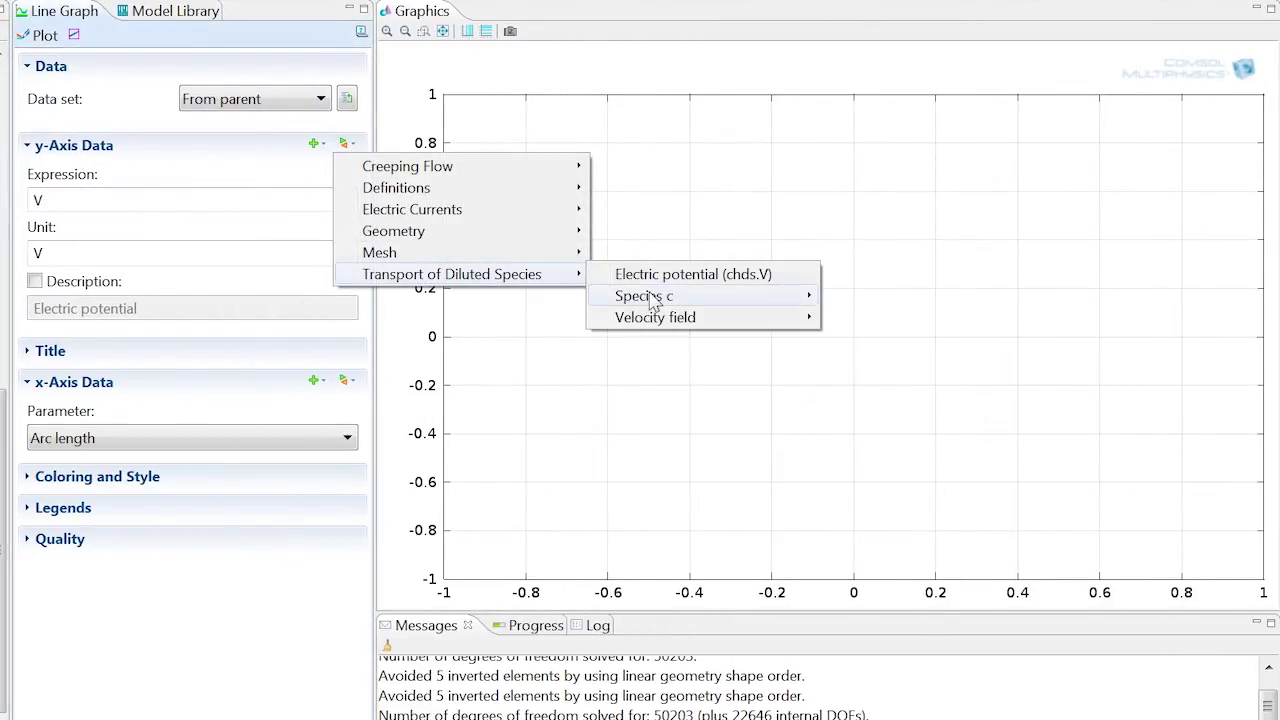
pyautogui.moveTo(650, 298)
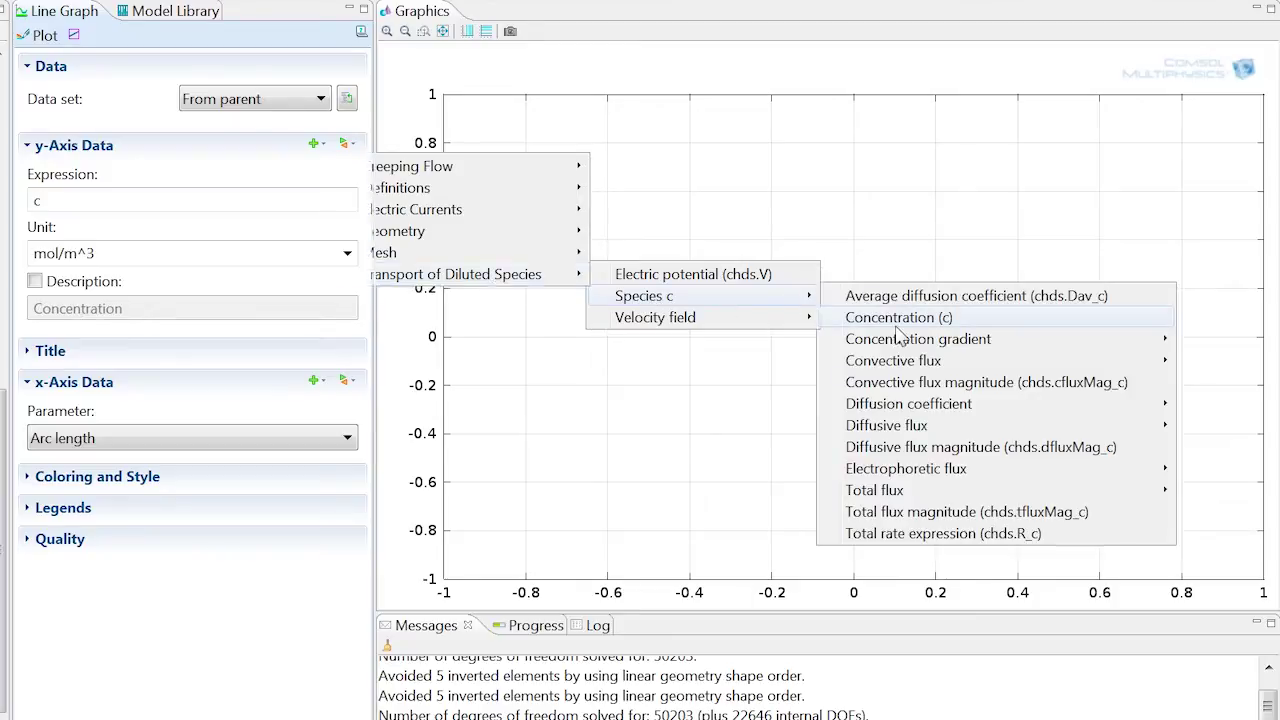
pyautogui.click(893, 318)
pyautogui.click(338, 437)
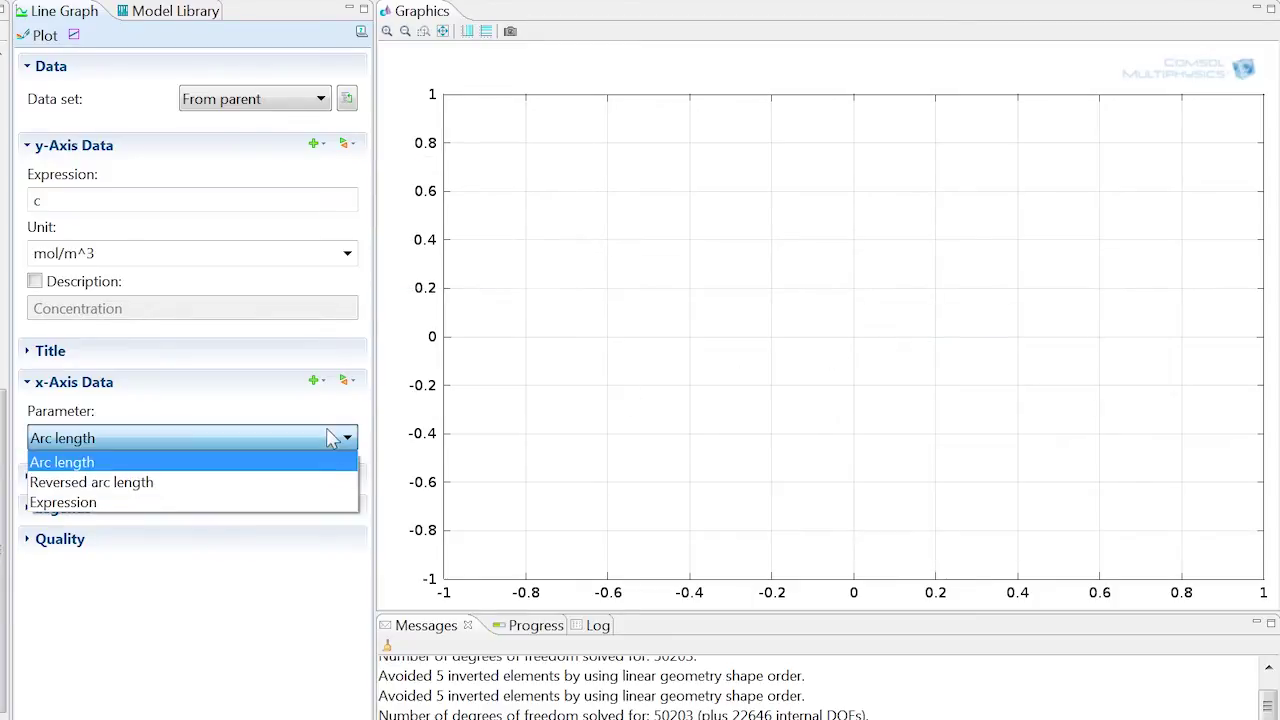
pyautogui.click(306, 502)
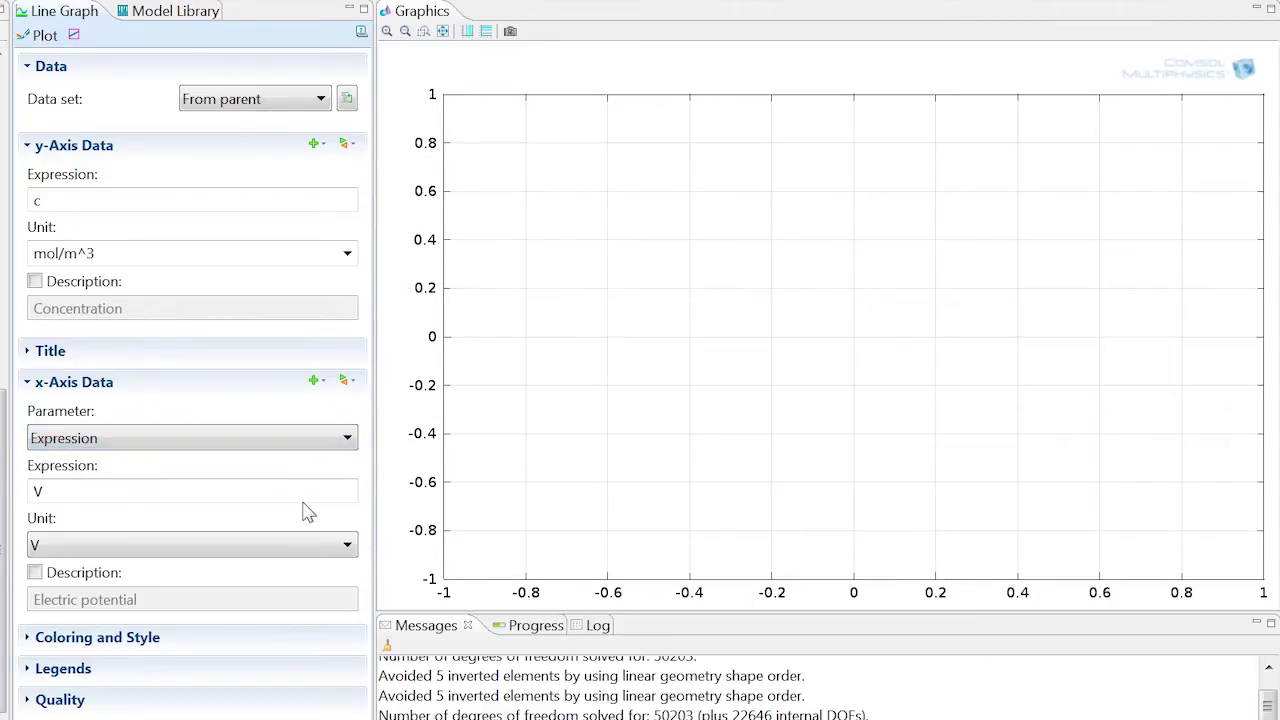
pyautogui.doubleClick(207, 494)
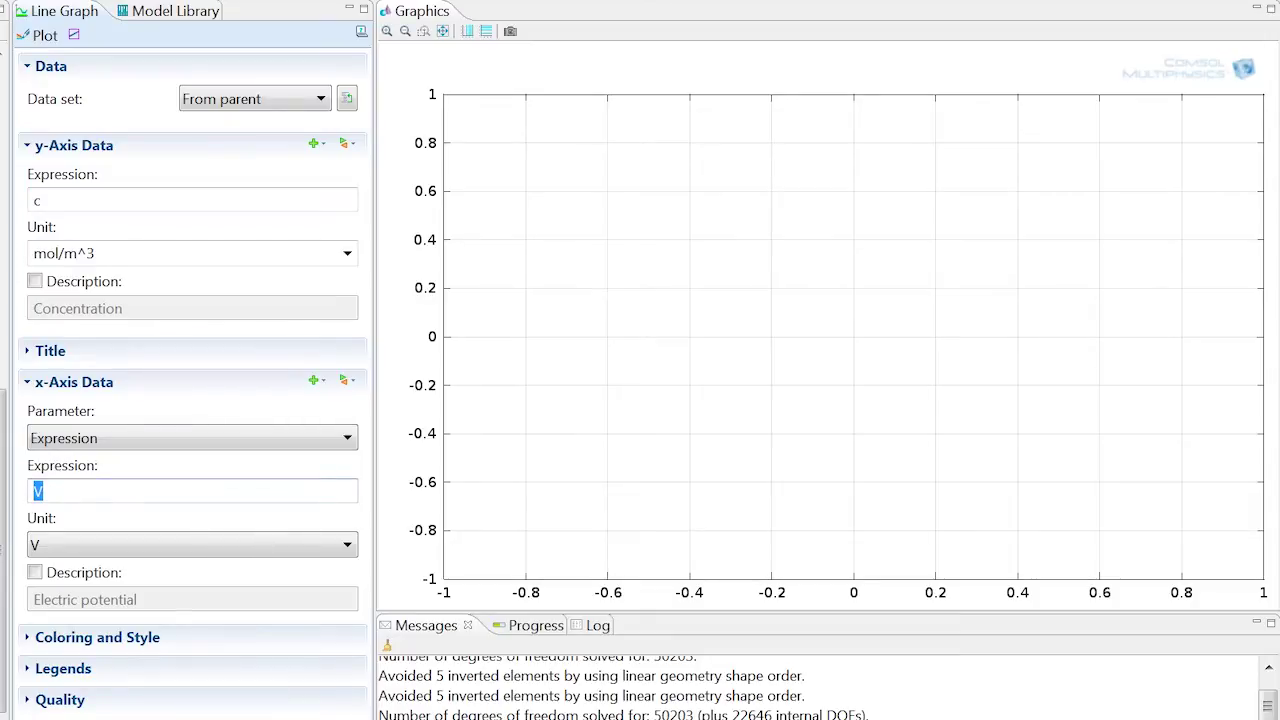
pyautogui.write('10[um]-z')
# Step: Plot the line graph, showing a concentration peak per time step drifting along 10[um]-z
pyautogui.click(46, 36)
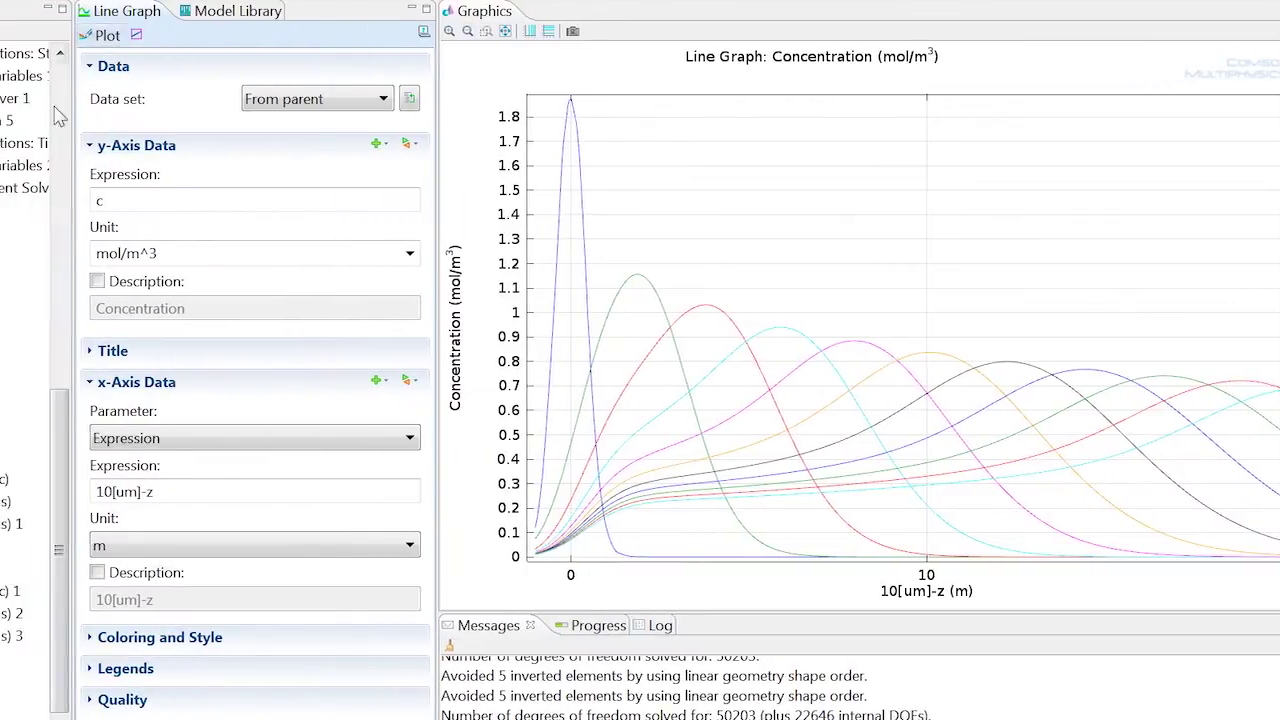
pyautogui.moveTo(245, 390); pyautogui.dragTo(243, 66)
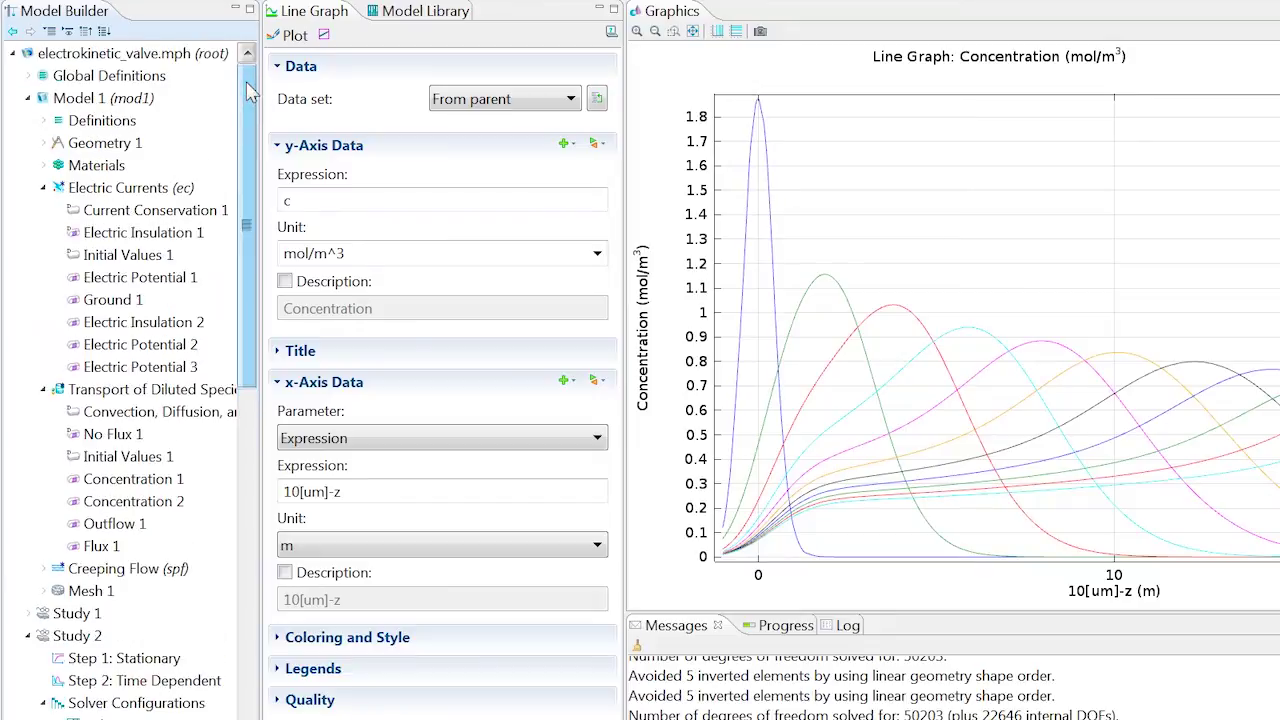
# Step: Reassign Electric Potential 2 to boundaries 21 and 54
pyautogui.click(155, 350)
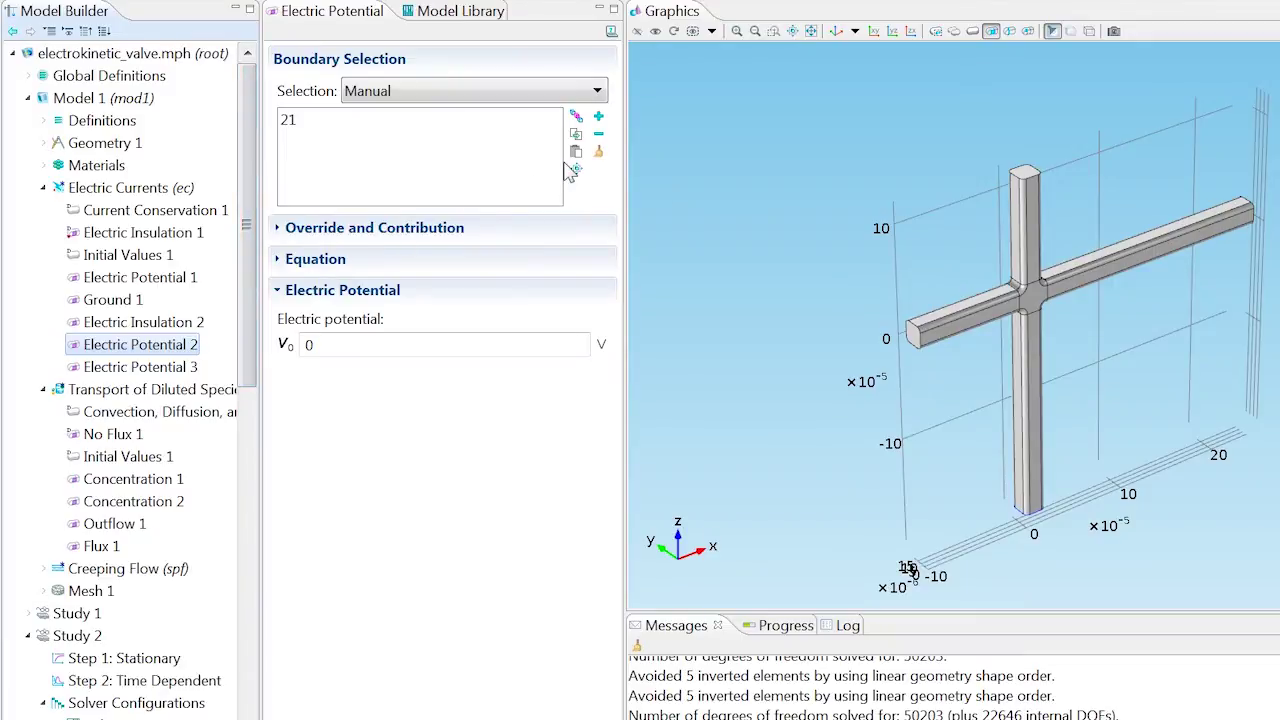
pyautogui.click(576, 153)
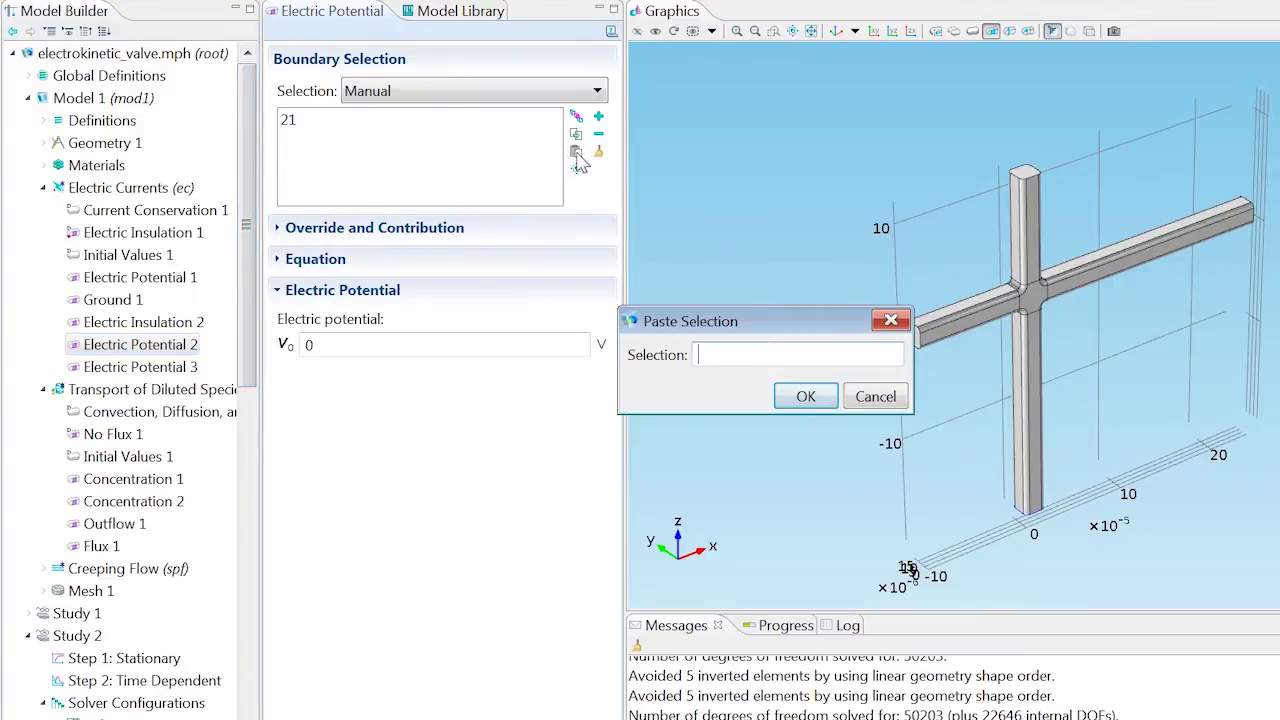
pyautogui.write('21 54')
pyautogui.press('Return')
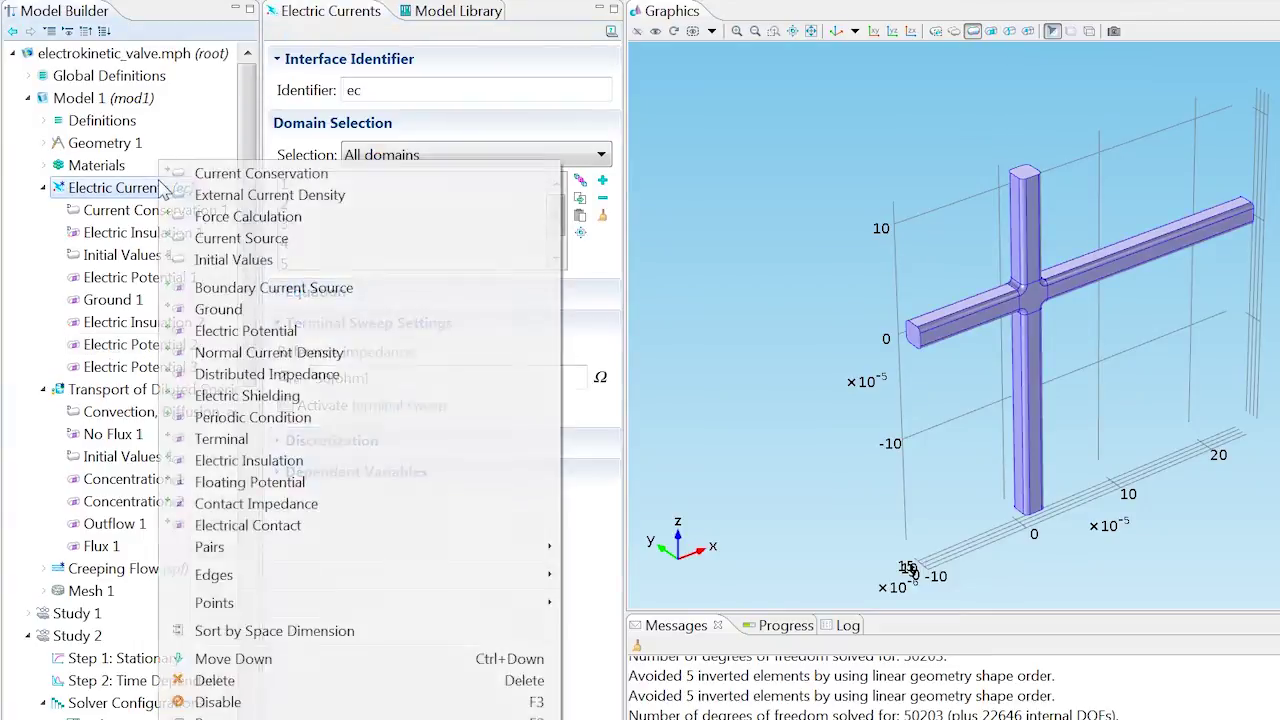
# Step: Add Electric Potential 4 applying -1 V on boundary 1
pyautogui.click(210, 331)
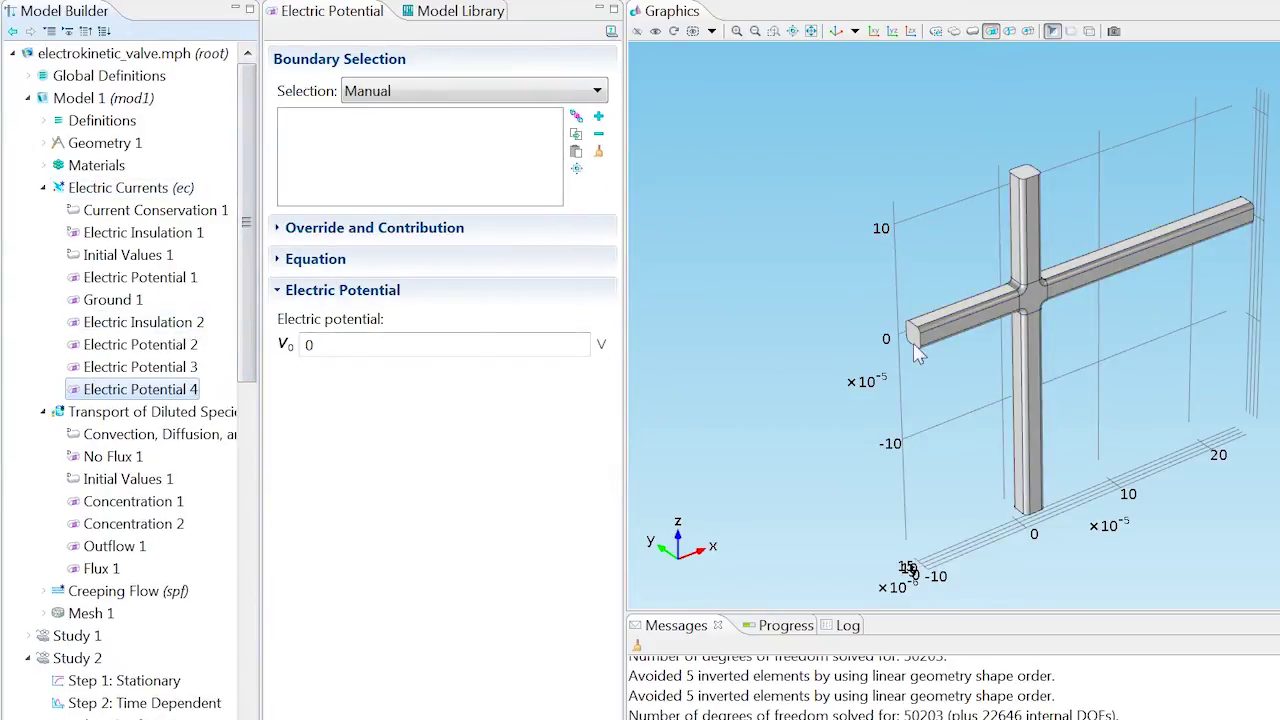
pyautogui.click(914, 338)
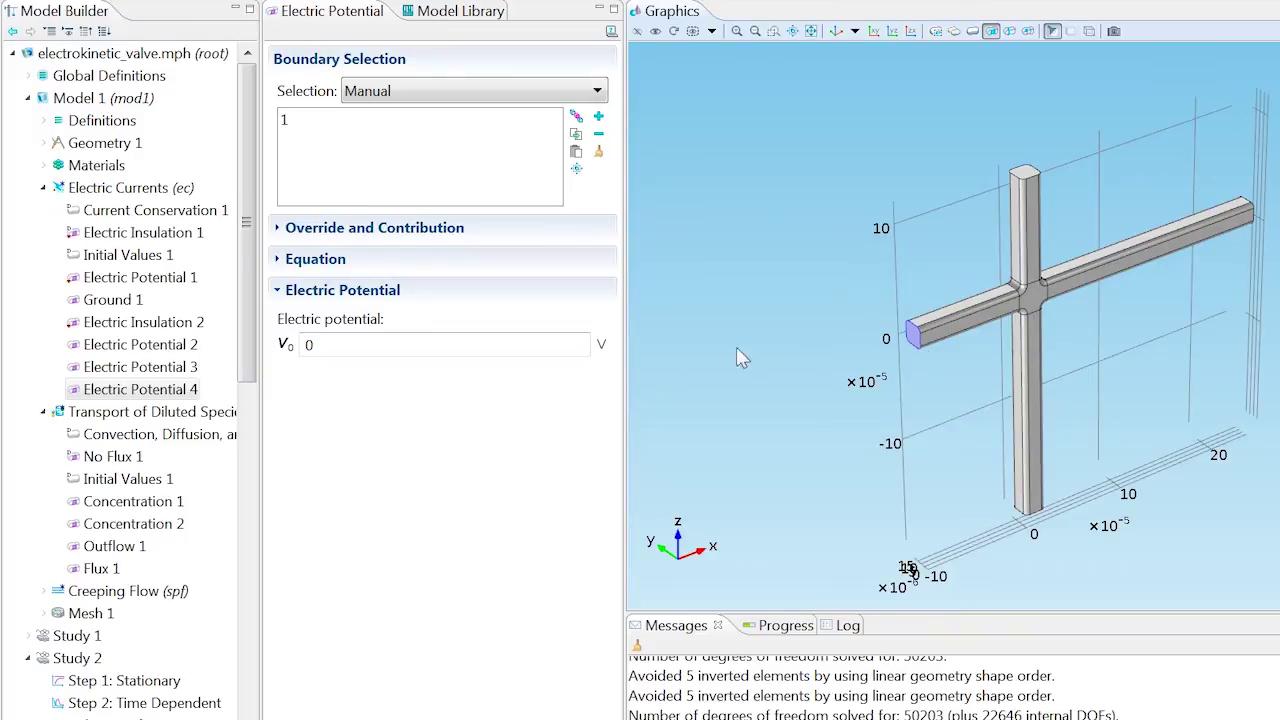
pyautogui.doubleClick(308, 344)
pyautogui.write('-1')
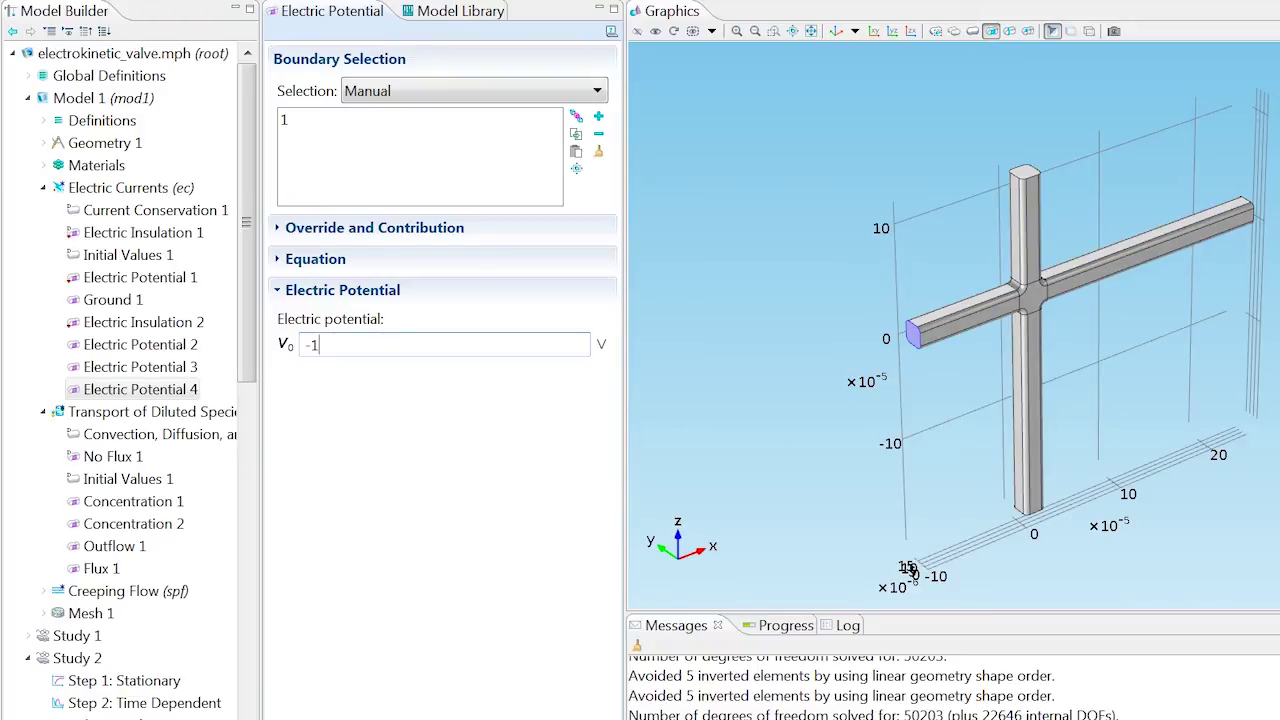
pyautogui.moveTo(247, 340); pyautogui.dragTo(249, 525)
# Step: Disable Solver 4 and generate a new default Solver 6 for Study 2, showing its steps
pyautogui.rightClick(108, 396)
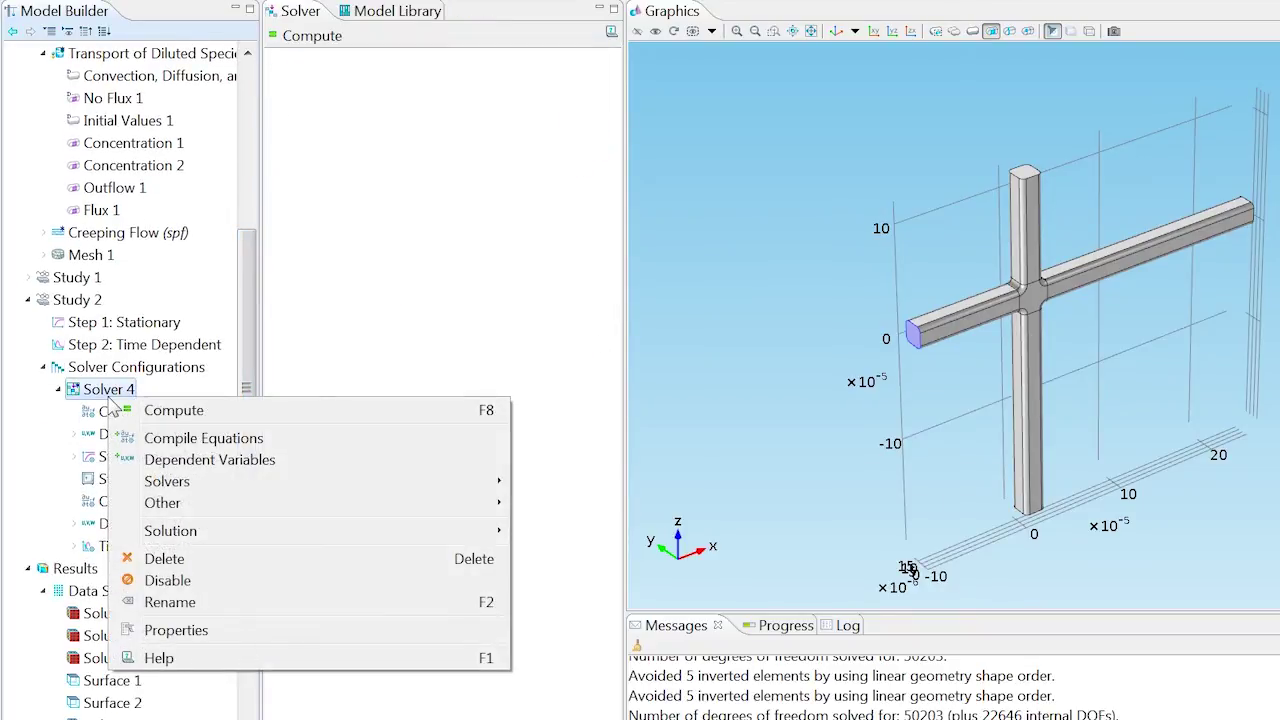
pyautogui.click(176, 582)
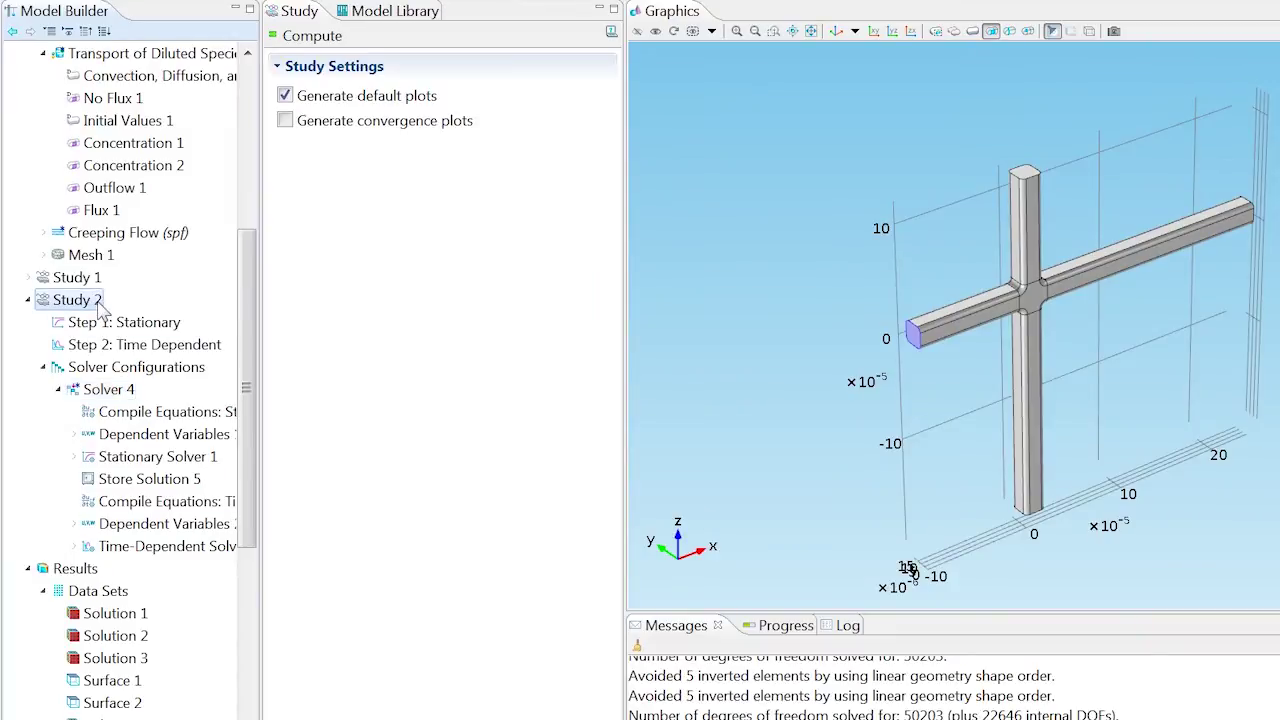
pyautogui.click(172, 414)
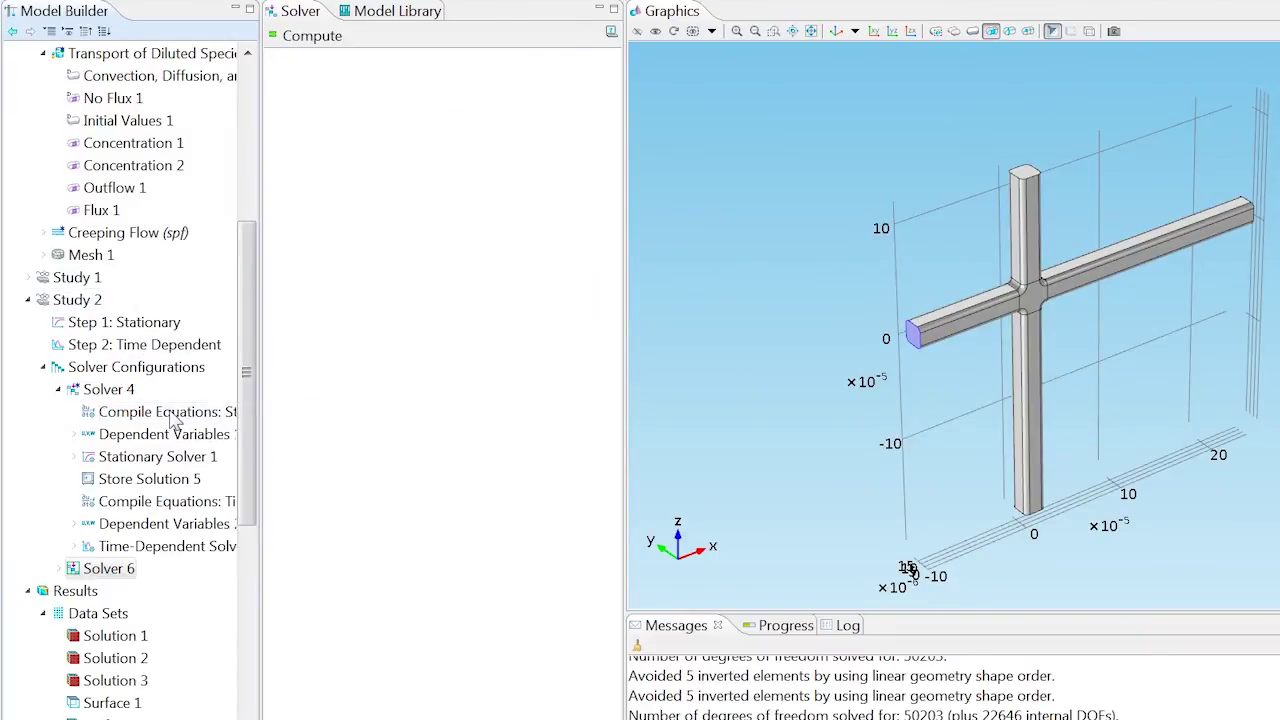
pyautogui.click(60, 568)
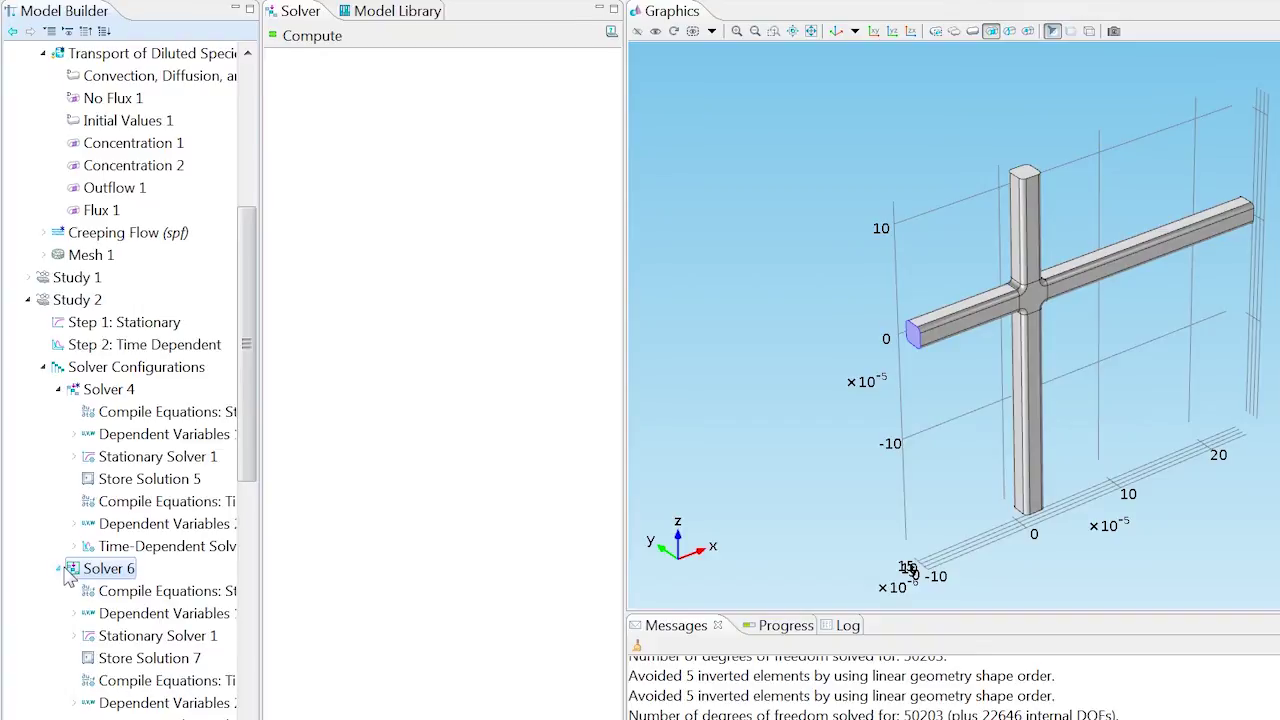
# Step: Make Solver 6's dependent variables user defined, with initial values from the Solver 1 solution
pyautogui.click(105, 613)
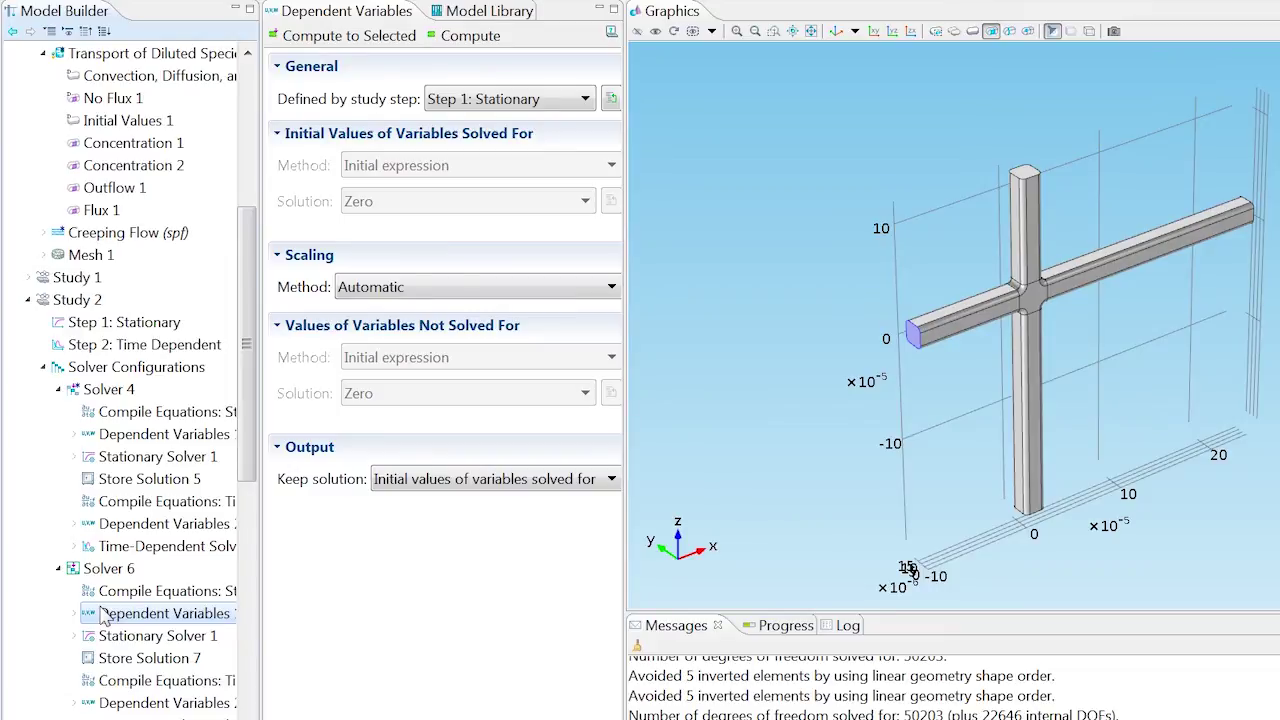
pyautogui.click(475, 99)
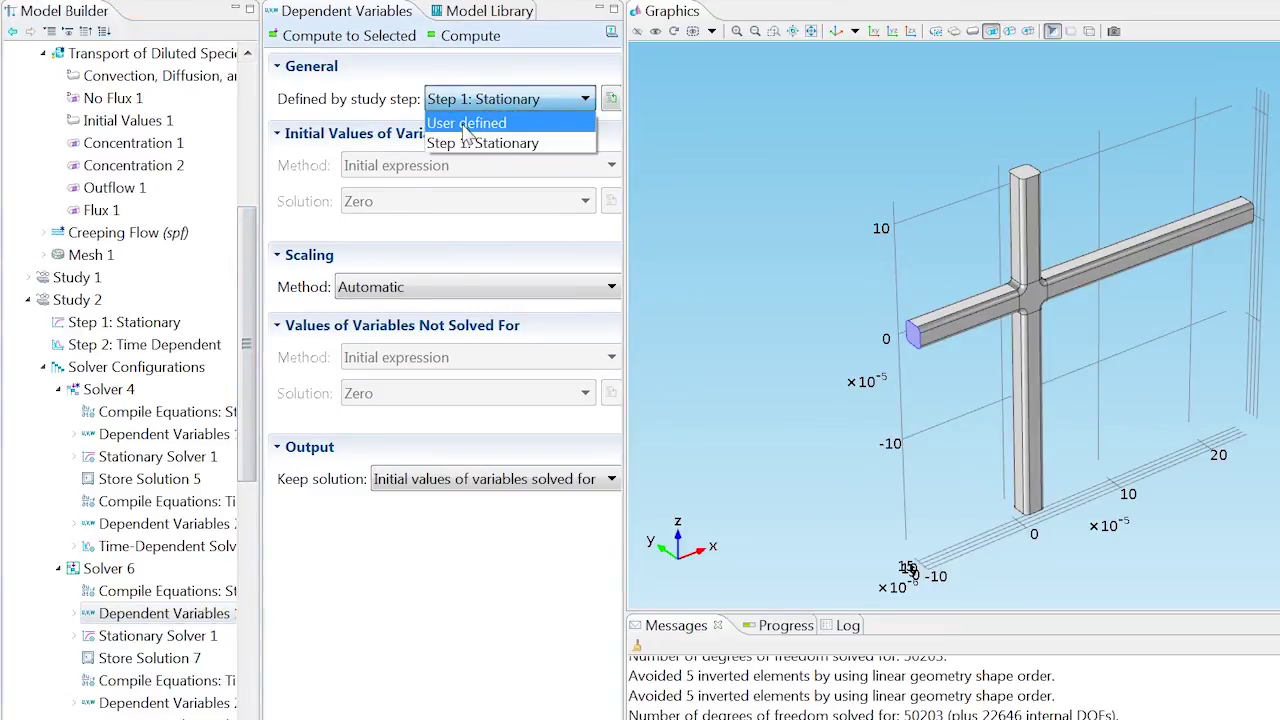
pyautogui.click(467, 124)
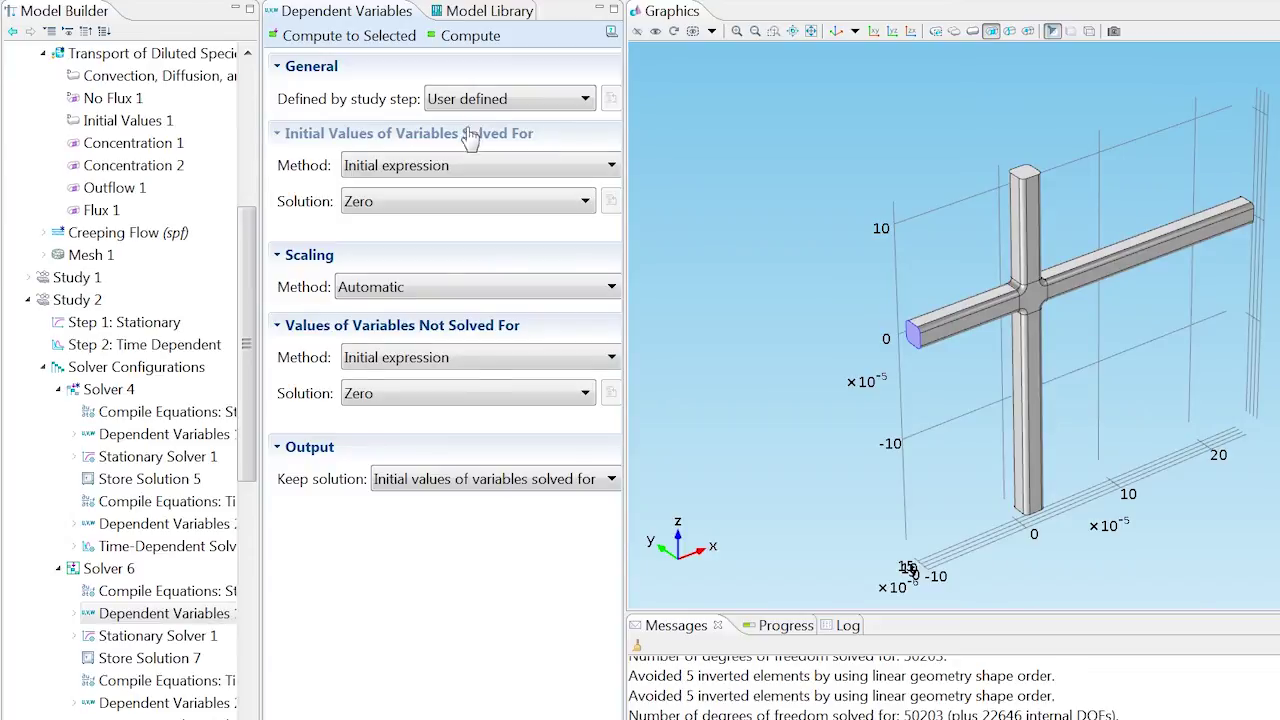
pyautogui.click(463, 168)
pyautogui.click(449, 207)
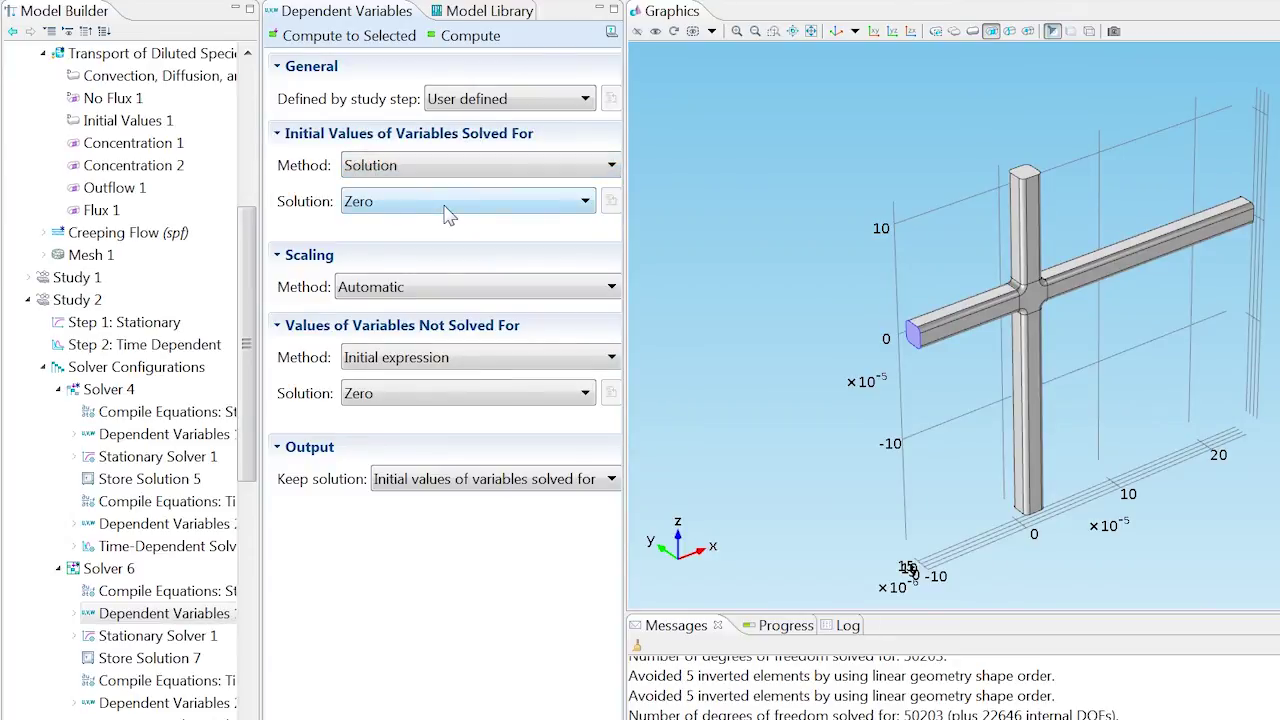
pyautogui.click(443, 204)
pyautogui.click(437, 246)
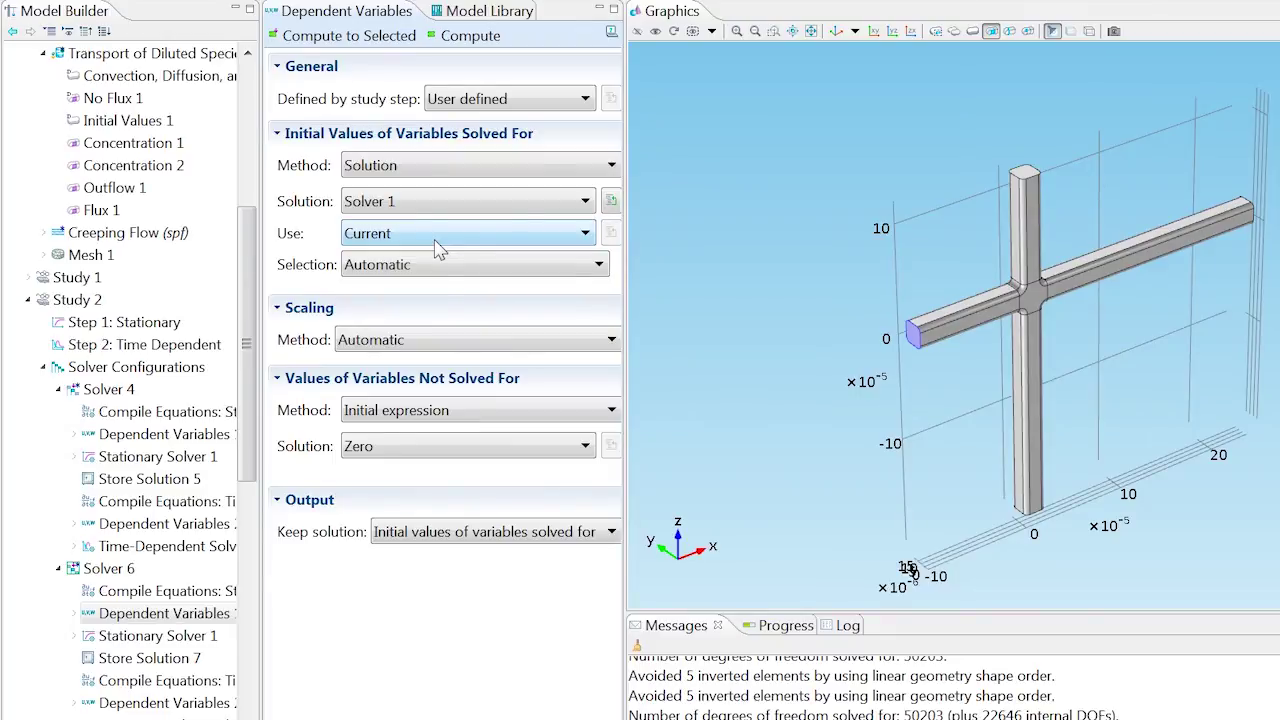
# Step: Take the variables not solved for from the Solver 1 solution as well
pyautogui.click(441, 414)
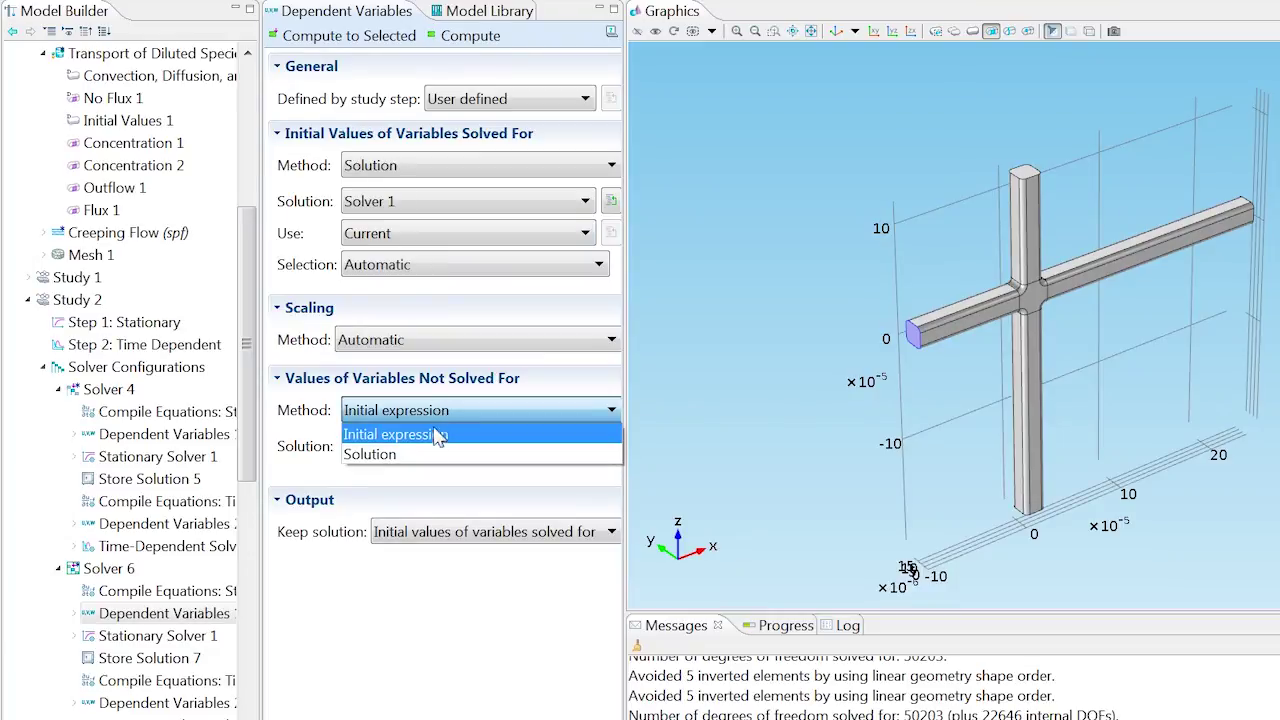
pyautogui.click(436, 451)
pyautogui.click(435, 450)
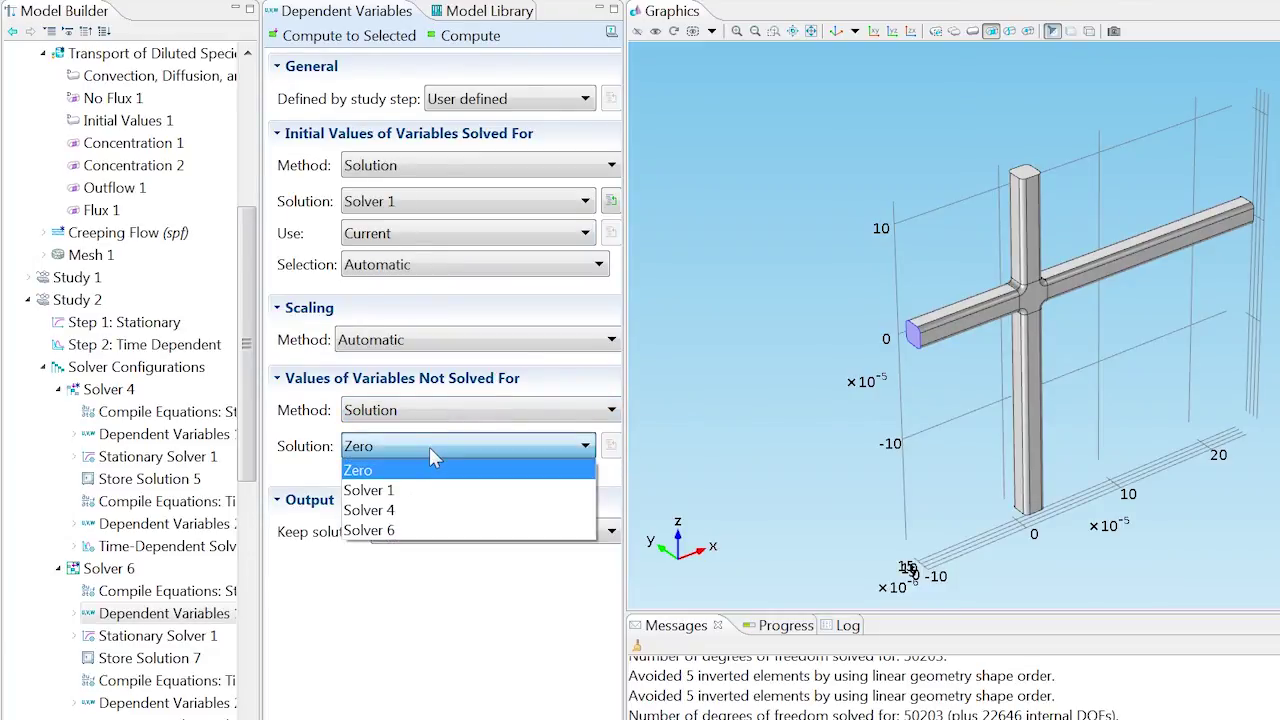
pyautogui.click(428, 490)
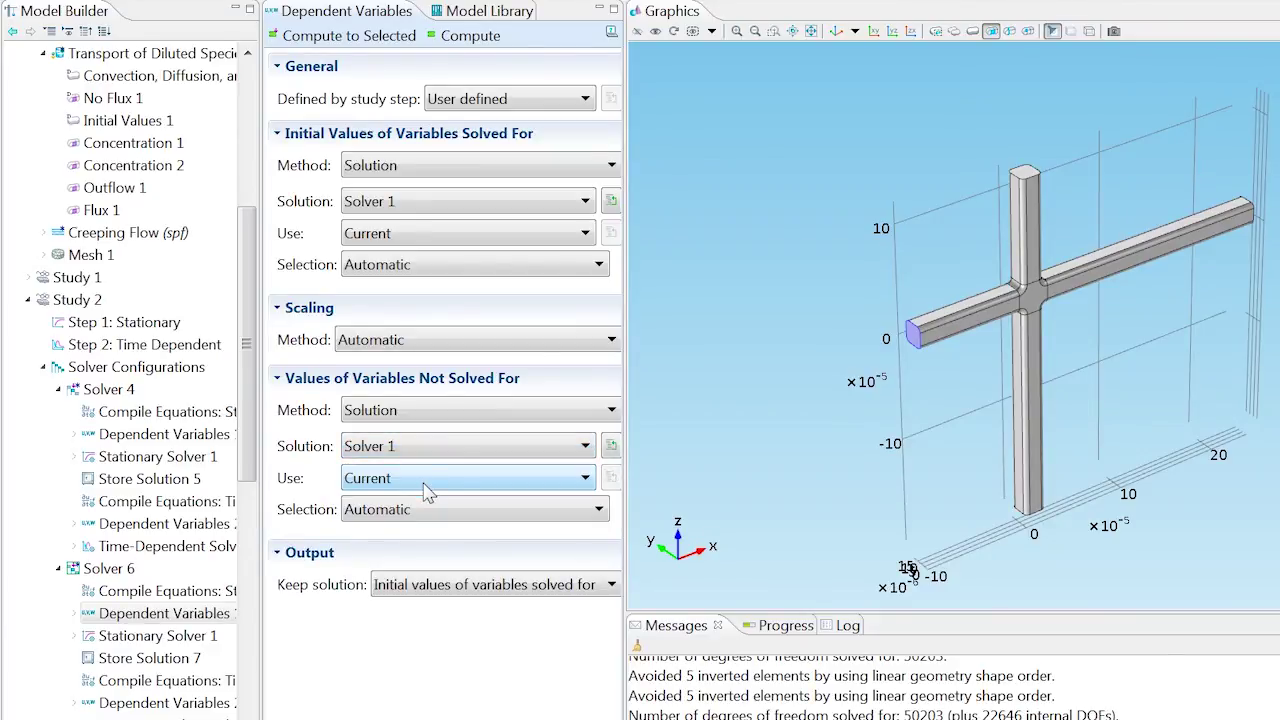
# Step: Compute Solver 6 and play the Player 1 concentration animation through to 0.6 s
pyautogui.rightClick(122, 569)
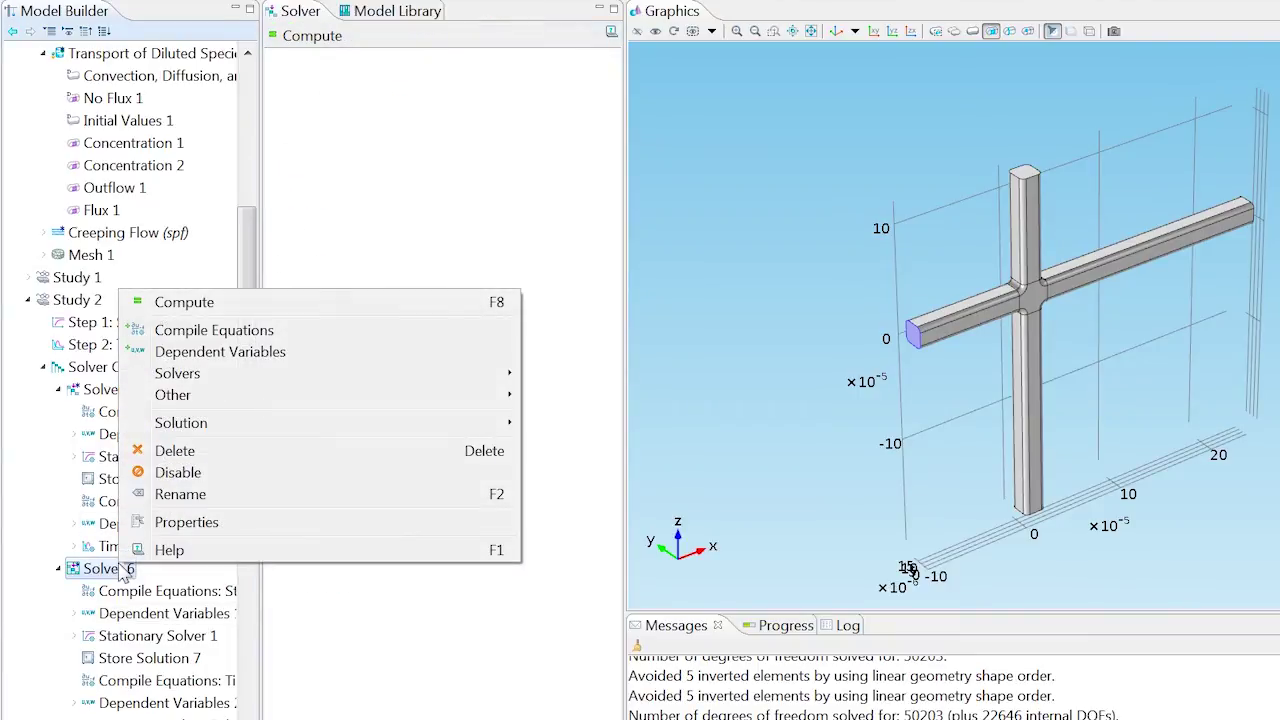
pyautogui.click(236, 304)
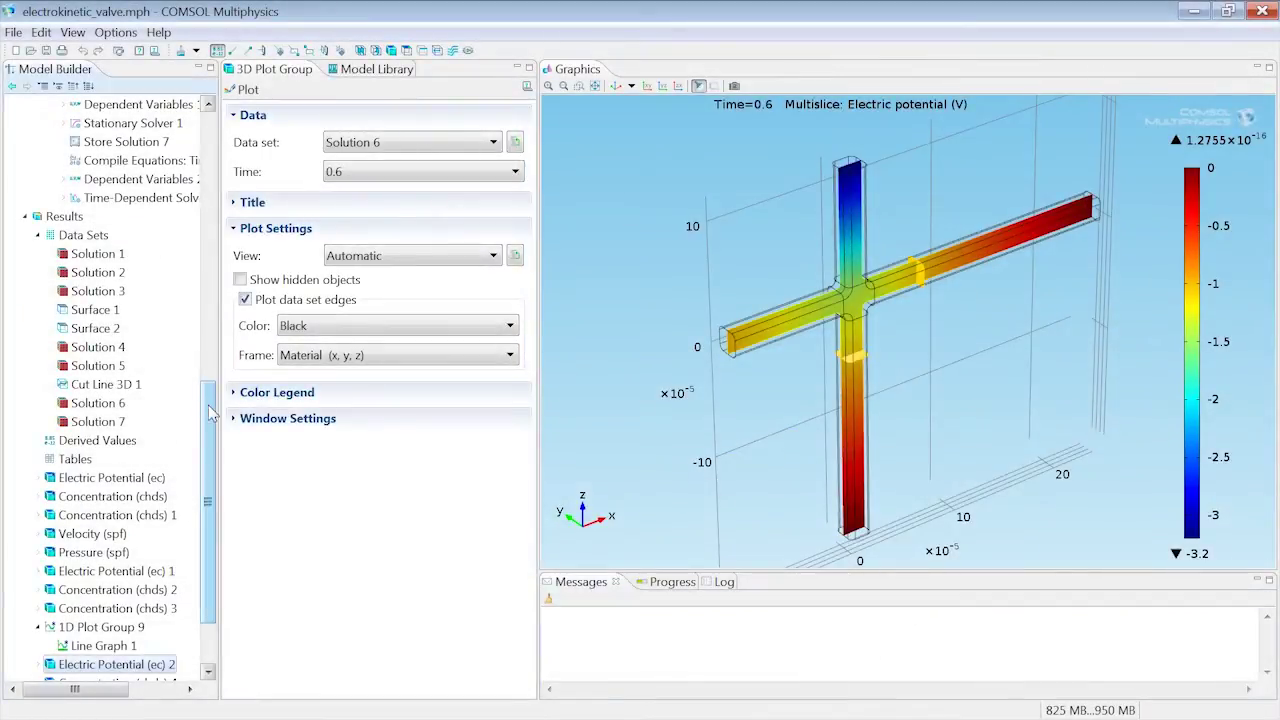
pyautogui.scroll(-2, 200, 490)
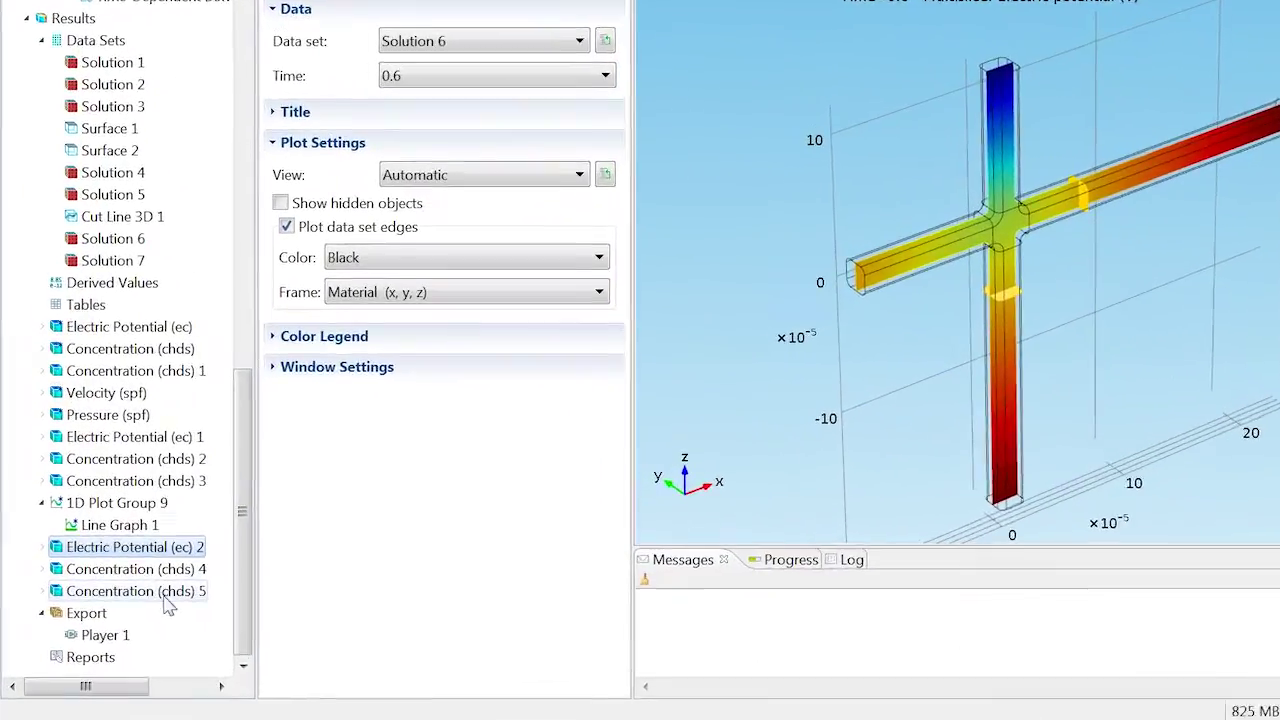
pyautogui.click(140, 609)
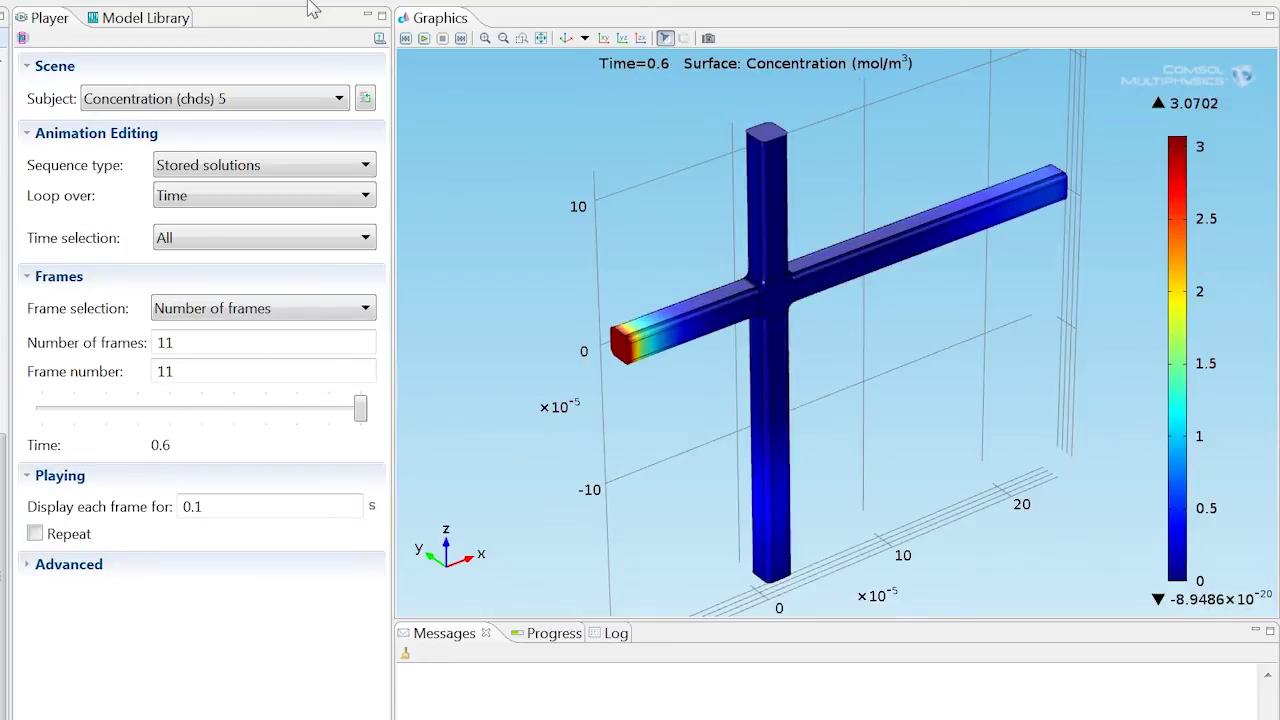
pyautogui.click(423, 38)
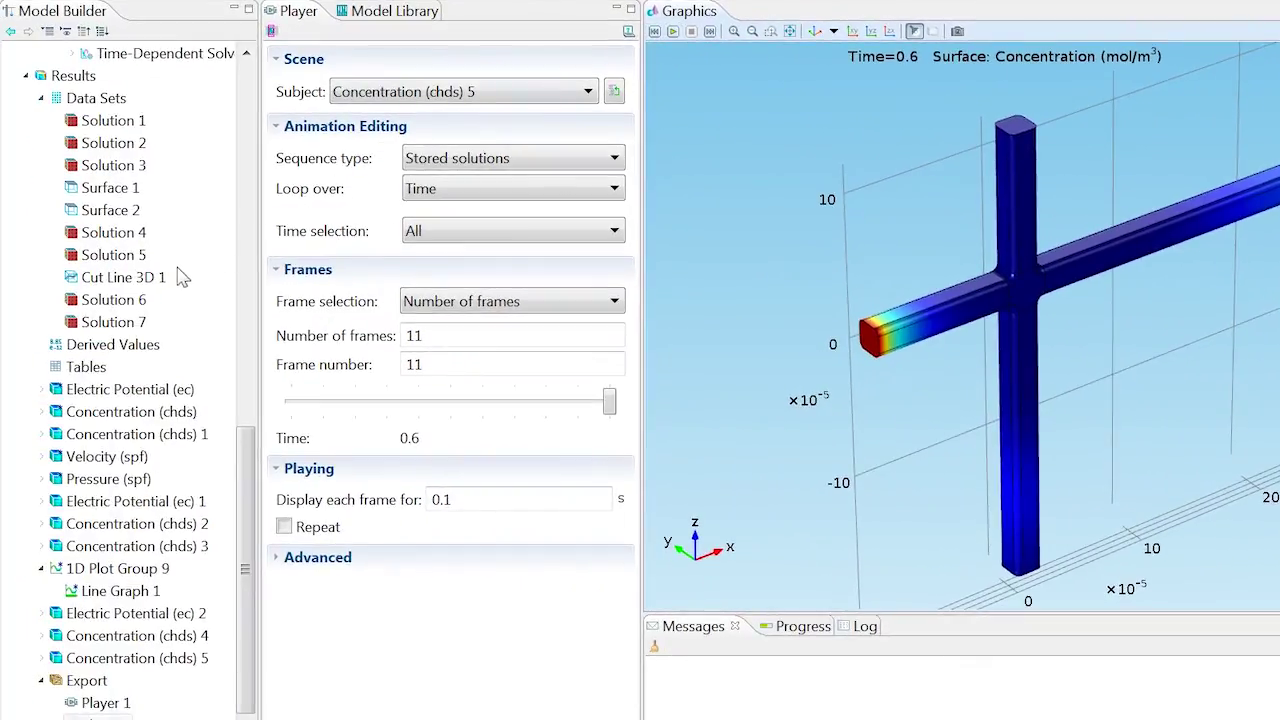
# Step: Duplicate Cut Line 3D 1 as Cut Line 3D 2 using the Solution 6 data set
pyautogui.click(177, 270)
pyautogui.rightClick(160, 279)
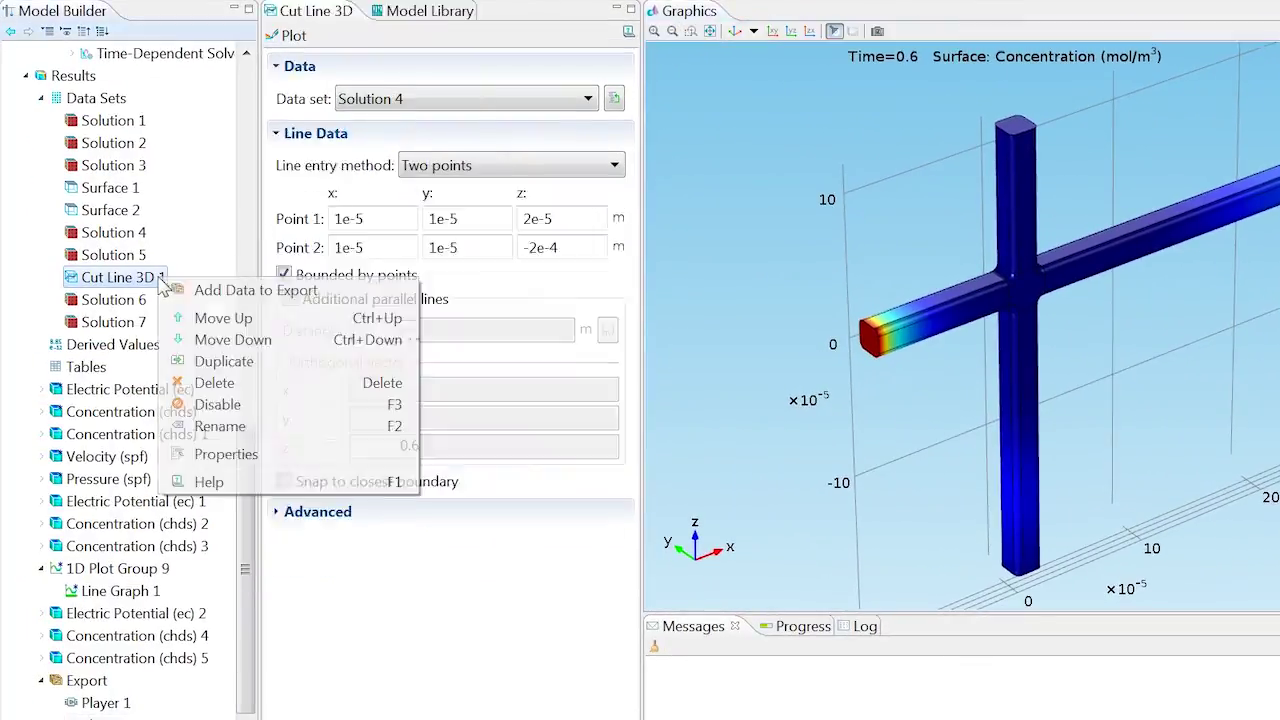
pyautogui.click(212, 361)
pyautogui.click(429, 104)
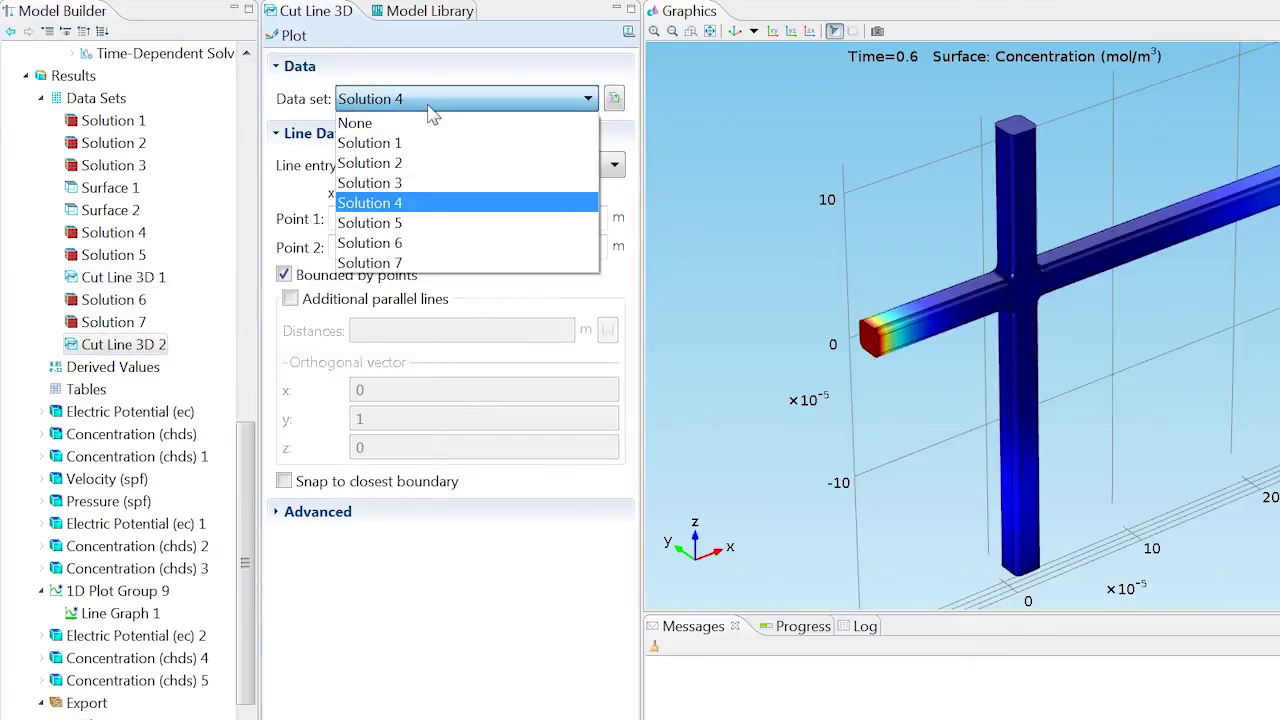
pyautogui.click(425, 243)
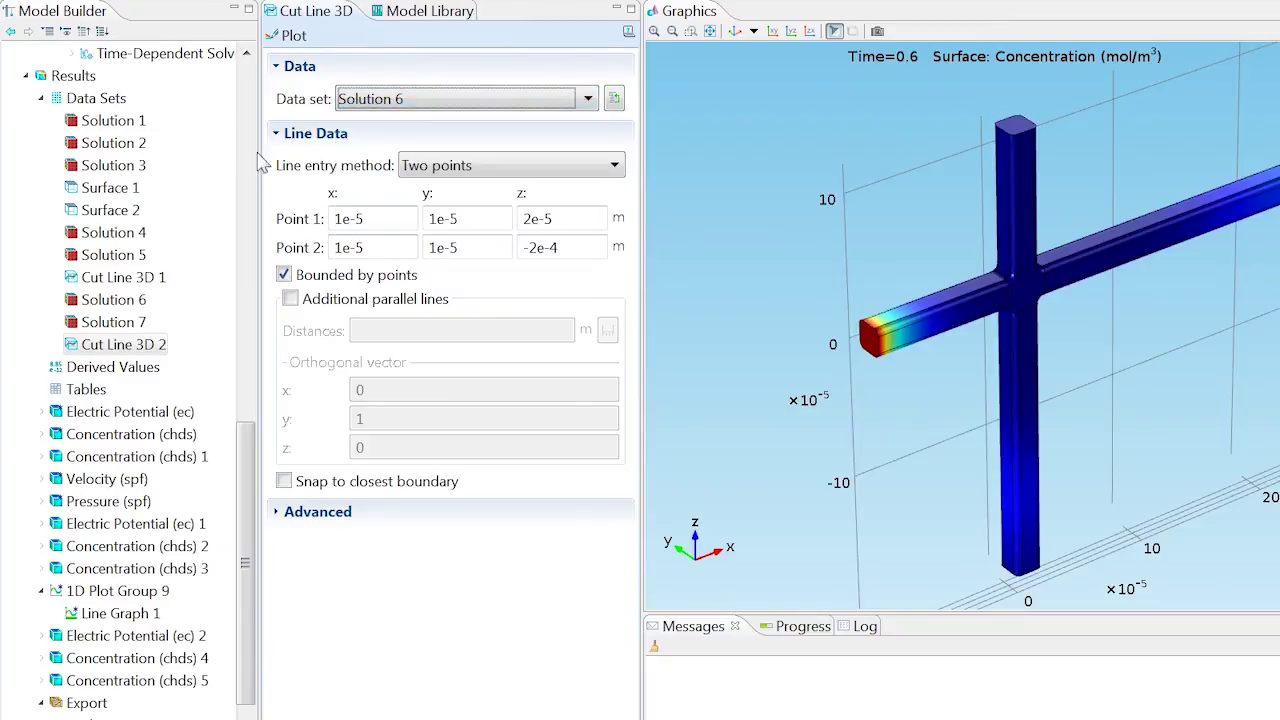
# Step: Add 1D Plot Group 13 that plots data from Cut Line 3D 2
pyautogui.rightClick(88, 78)
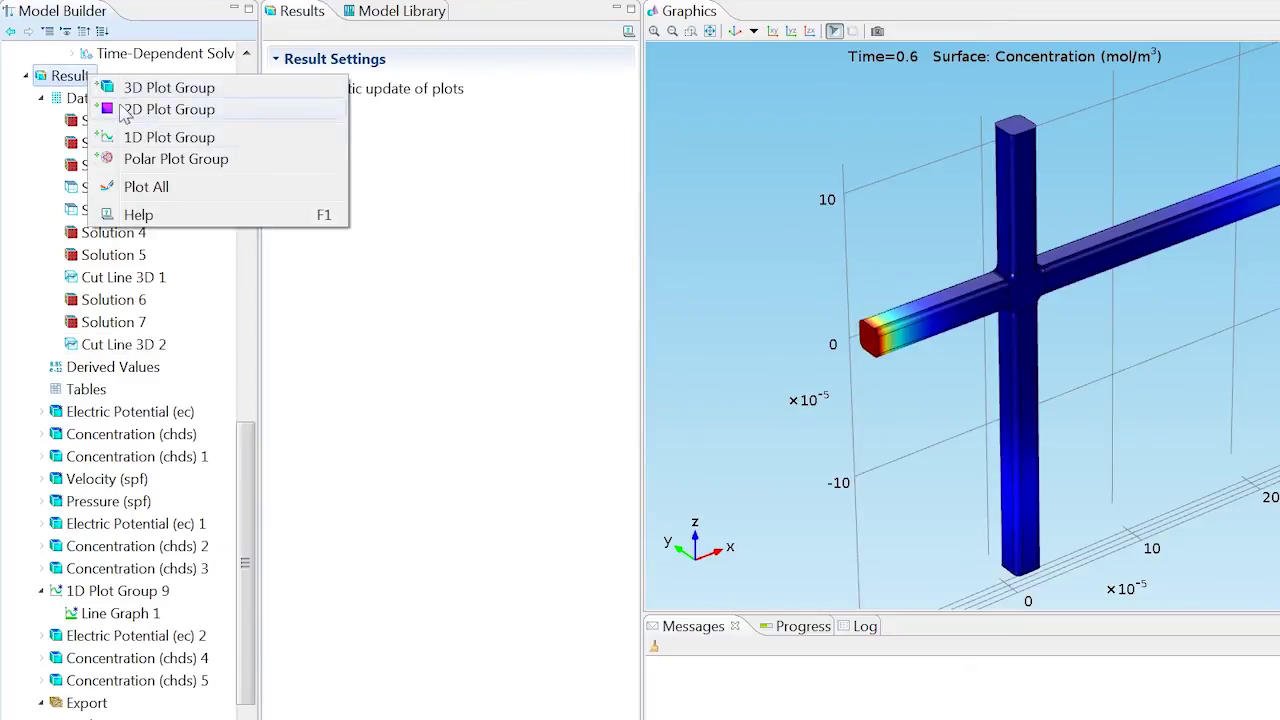
pyautogui.click(140, 140)
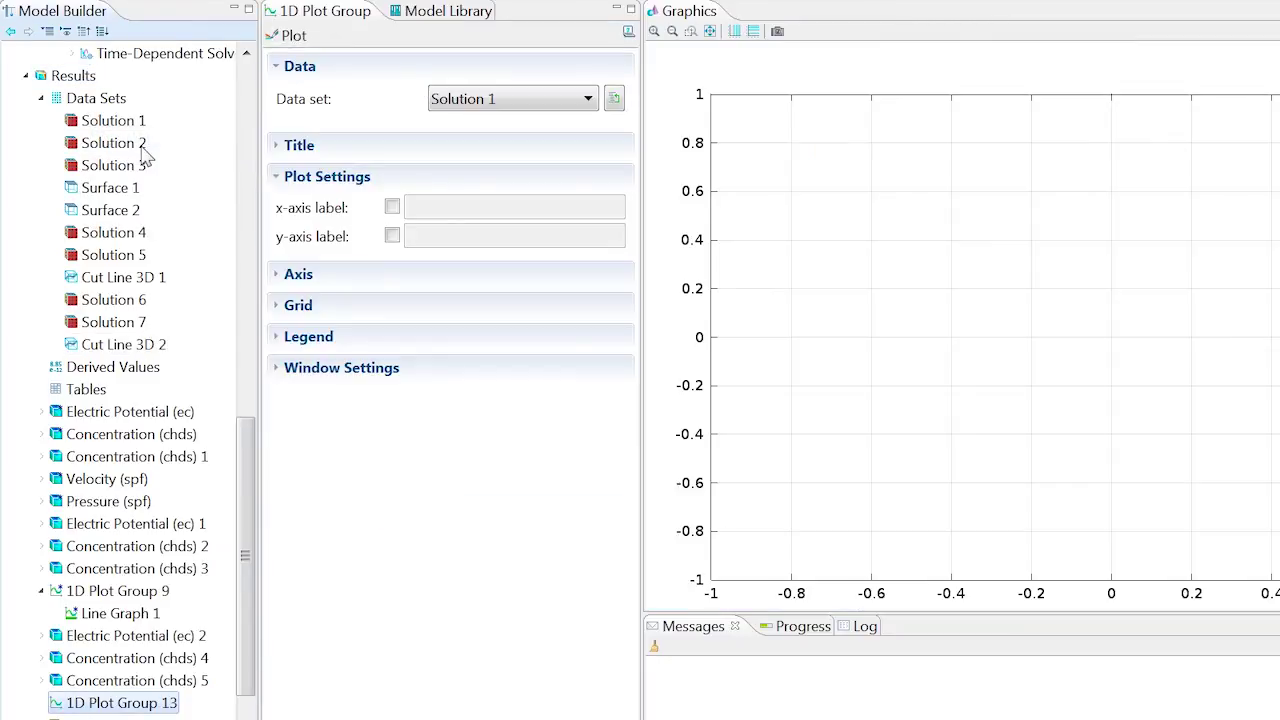
pyautogui.click(453, 103)
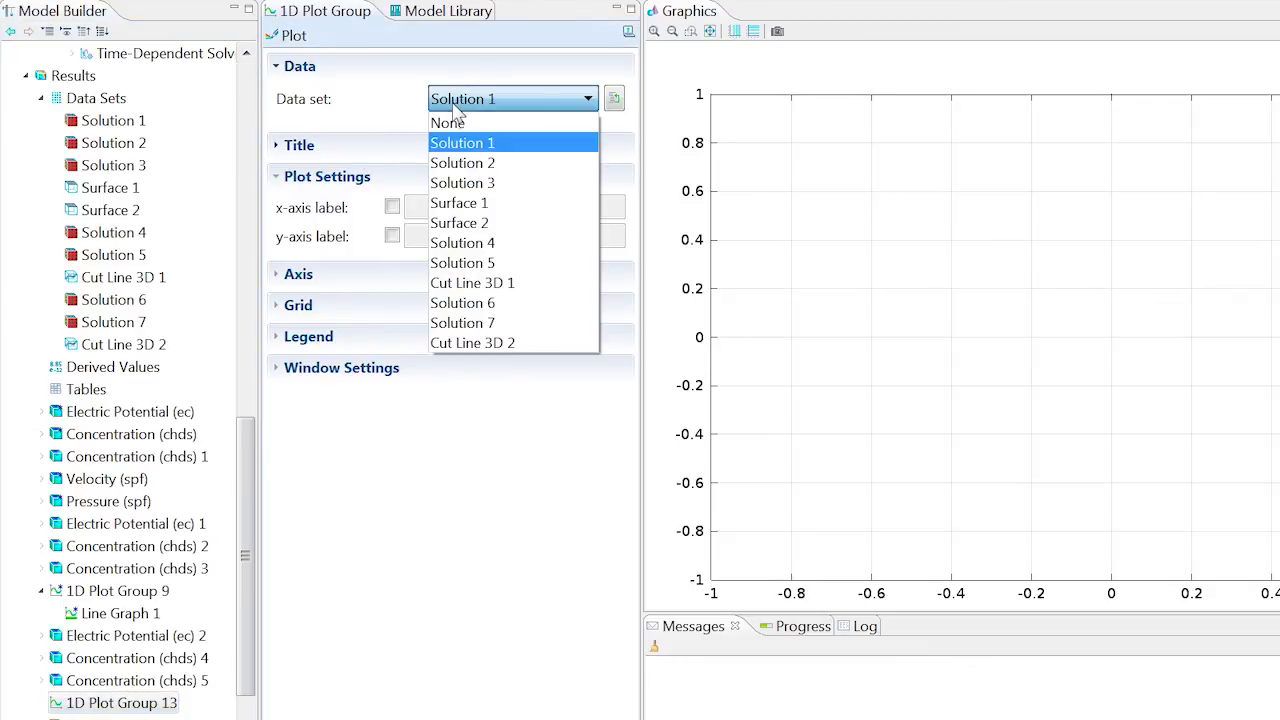
pyautogui.click(461, 343)
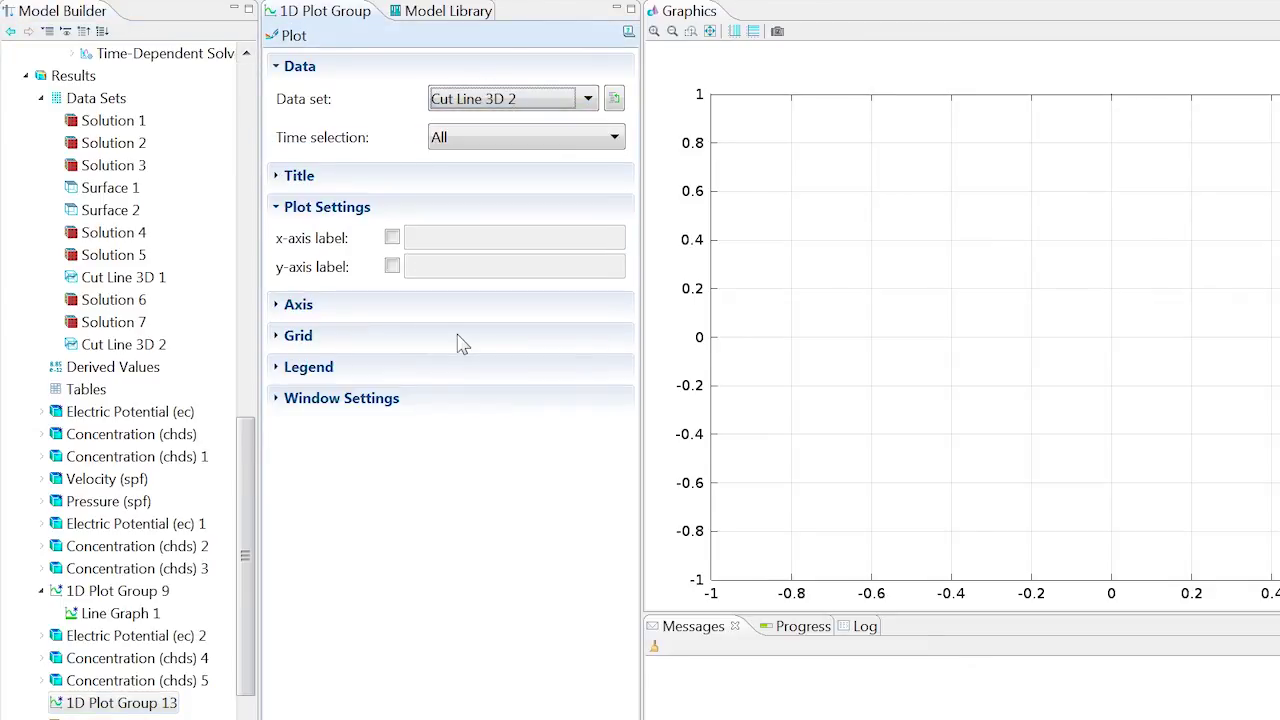
# Step: Add a line graph to 1D Plot Group 13 with species concentration c on the y-axis
pyautogui.rightClick(80, 703)
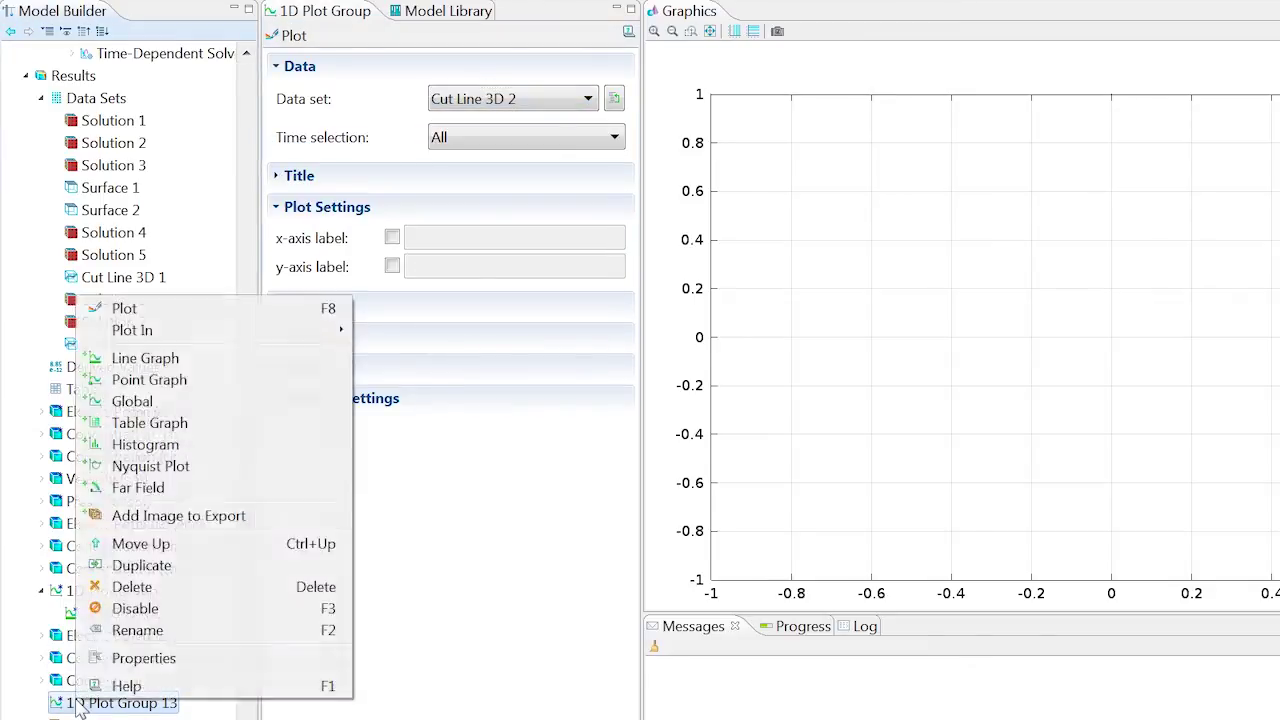
pyautogui.click(170, 362)
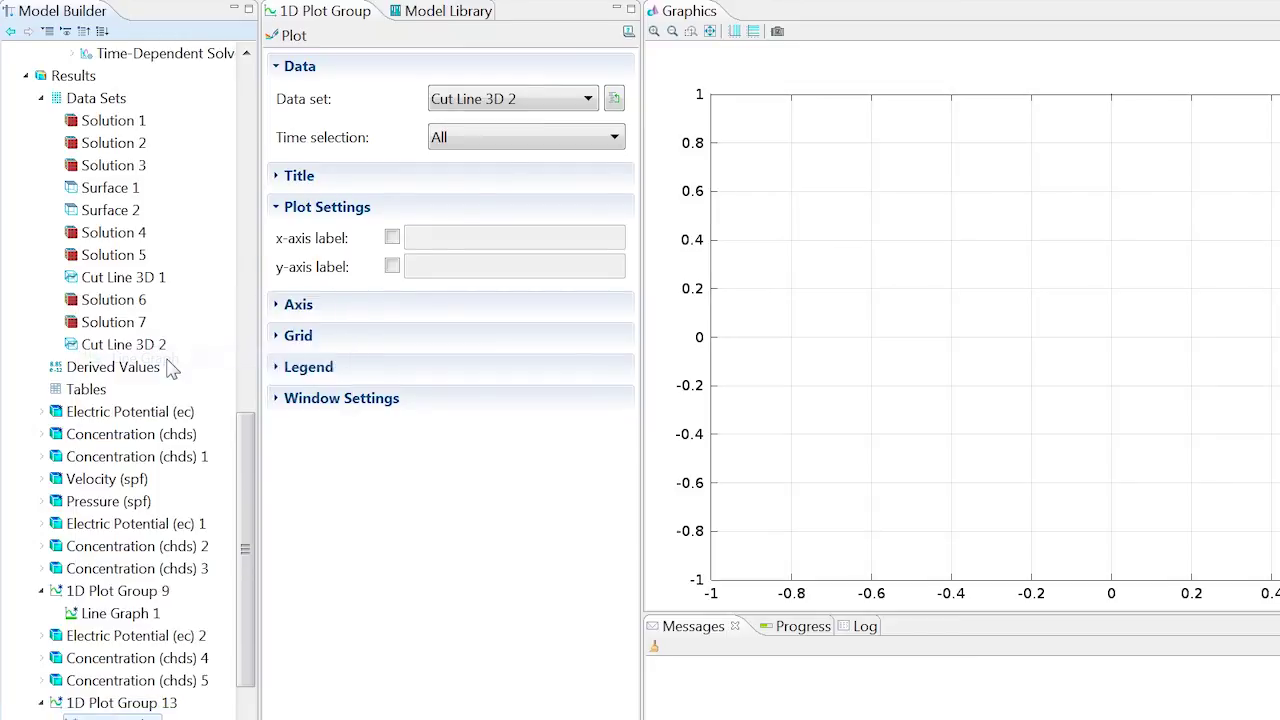
pyautogui.moveTo(248, 345); pyautogui.dragTo(5, 345)
pyautogui.click(363, 145)
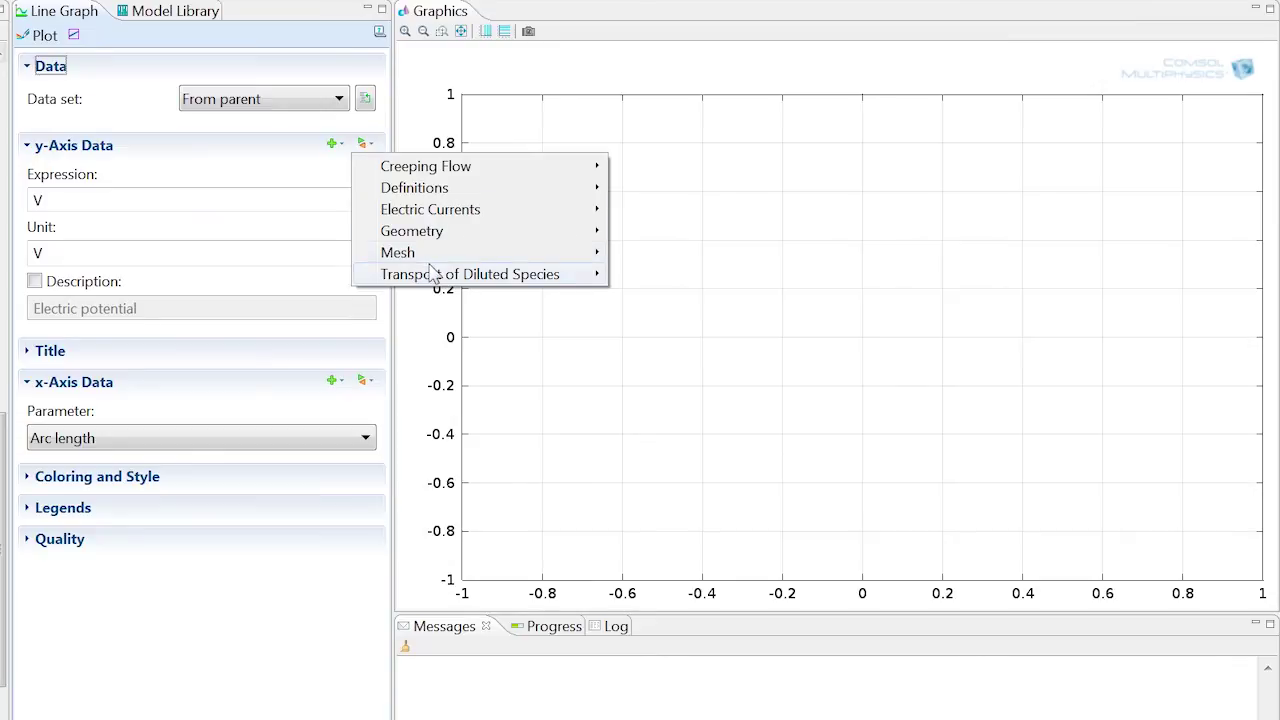
pyautogui.moveTo(433, 276)
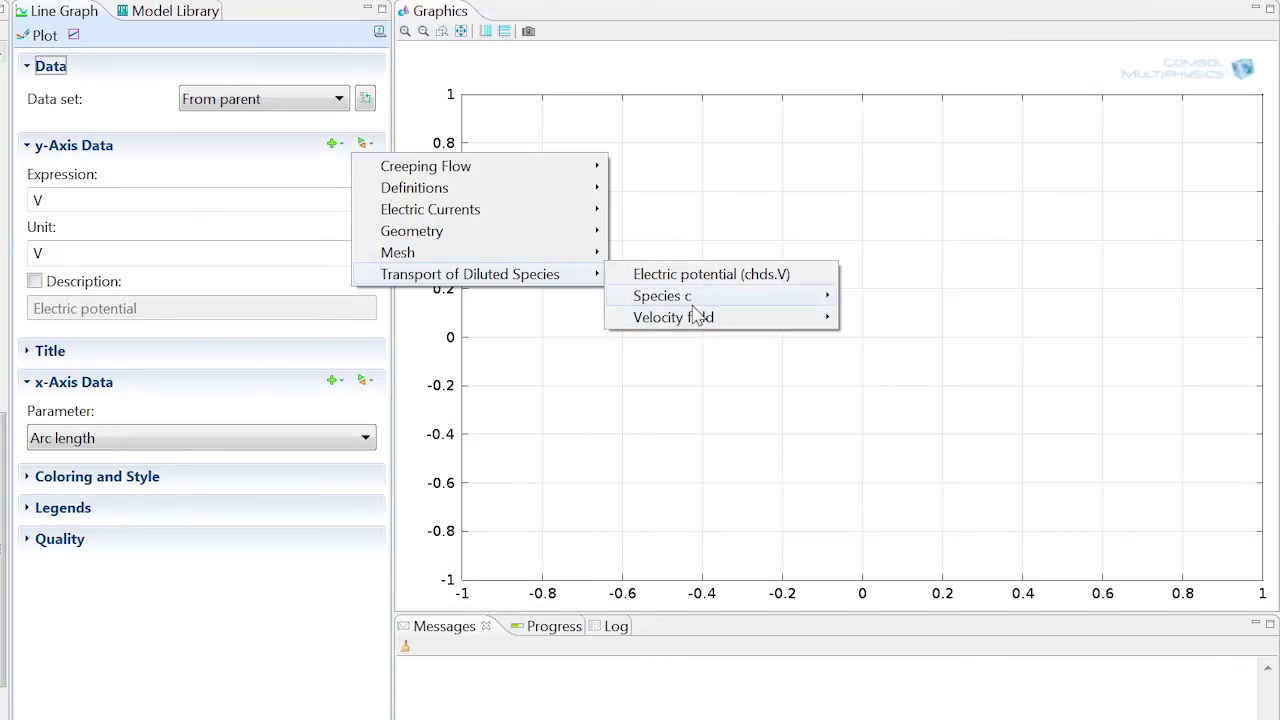
pyautogui.moveTo(690, 305)
pyautogui.click(885, 318)
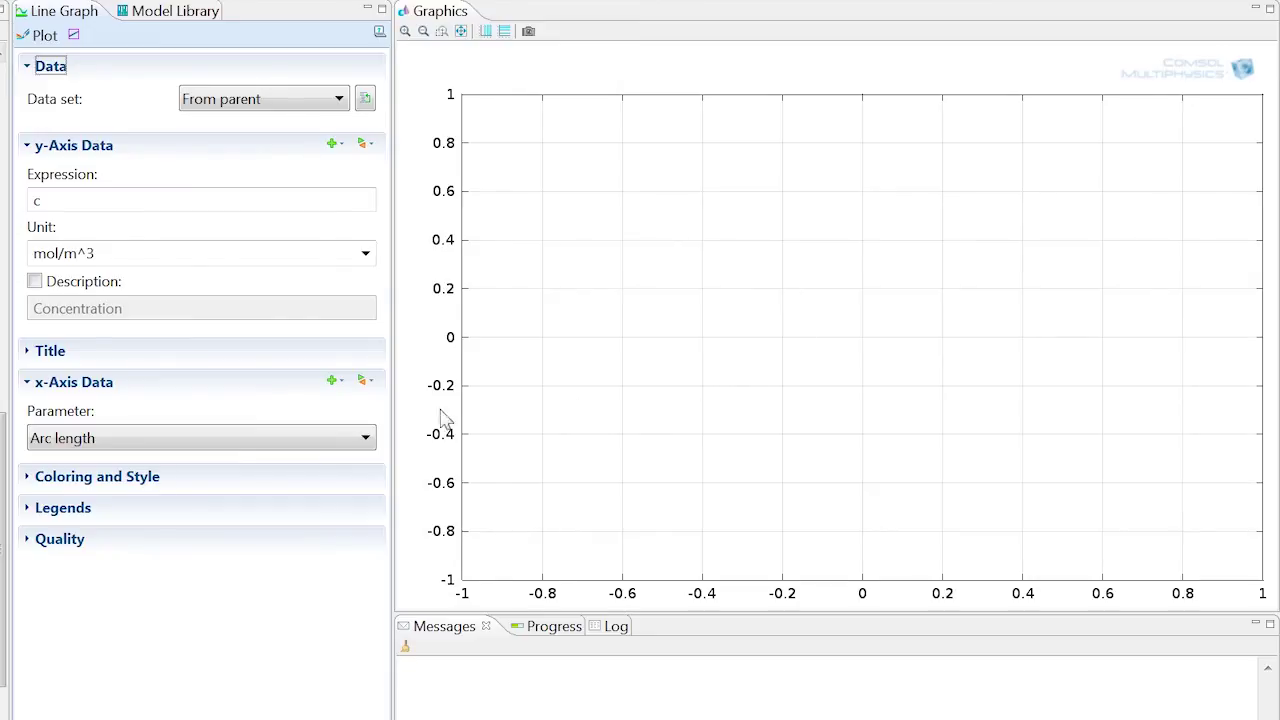
# Step: Set the x-axis expression to 10[um]-z and plot the line graph
pyautogui.click(346, 438)
pyautogui.click(317, 503)
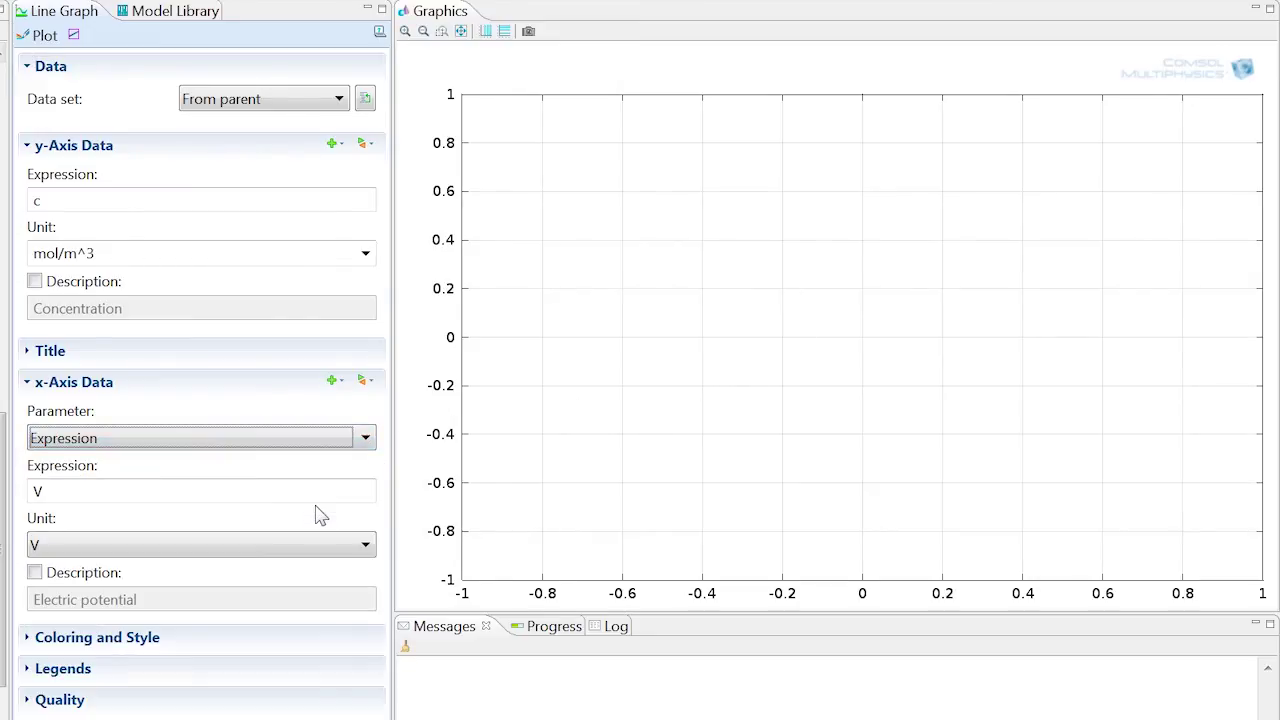
pyautogui.click(283, 503)
pyautogui.doubleClick(283, 503)
pyautogui.write('10[um]-z')
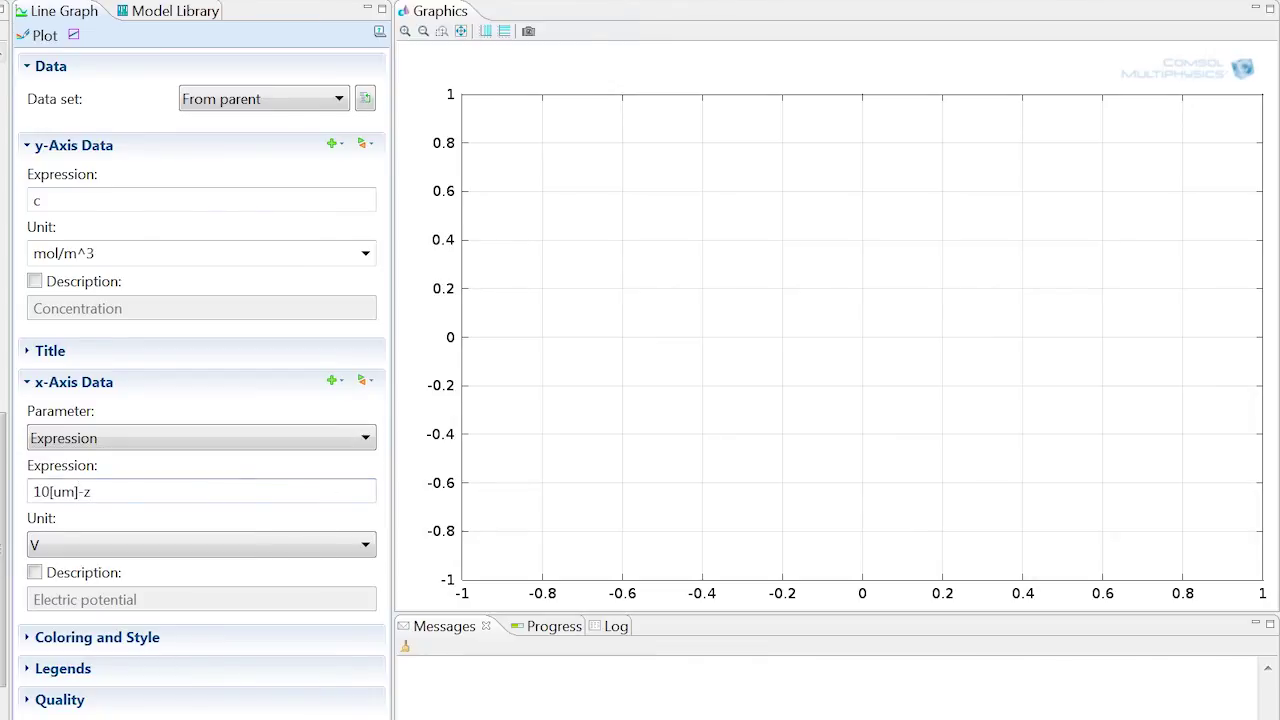
pyautogui.click(44, 35)
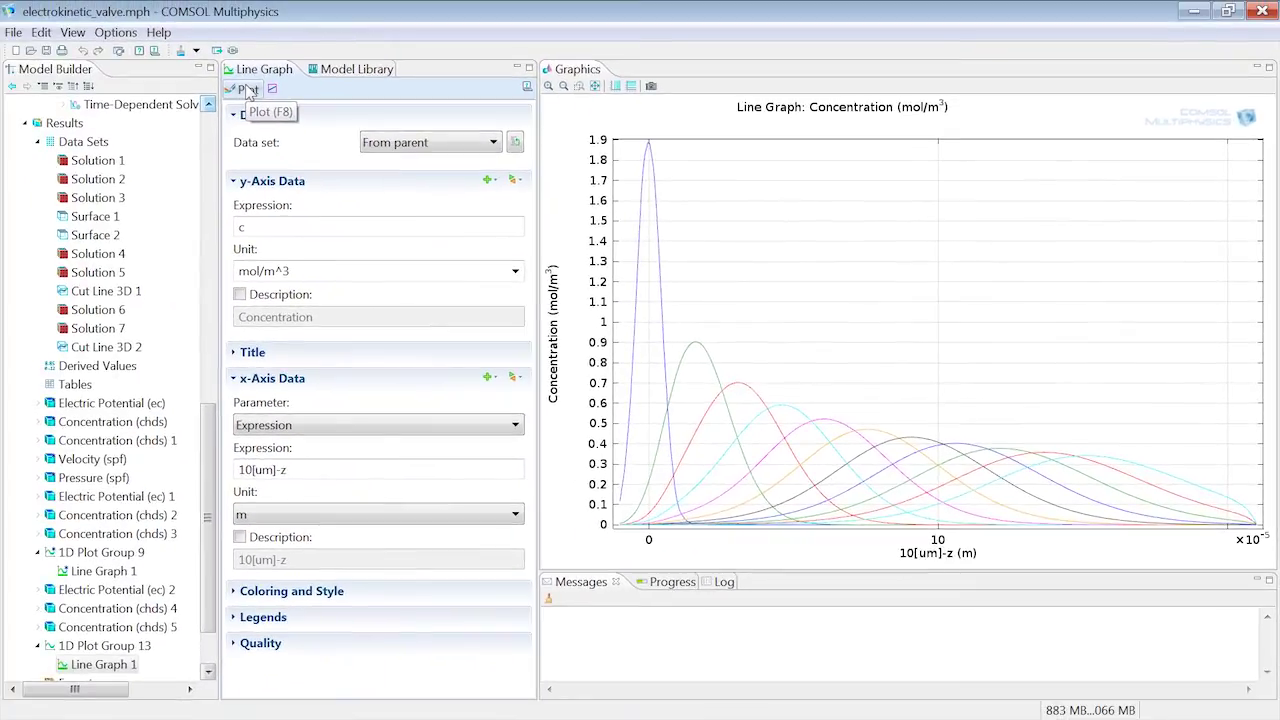